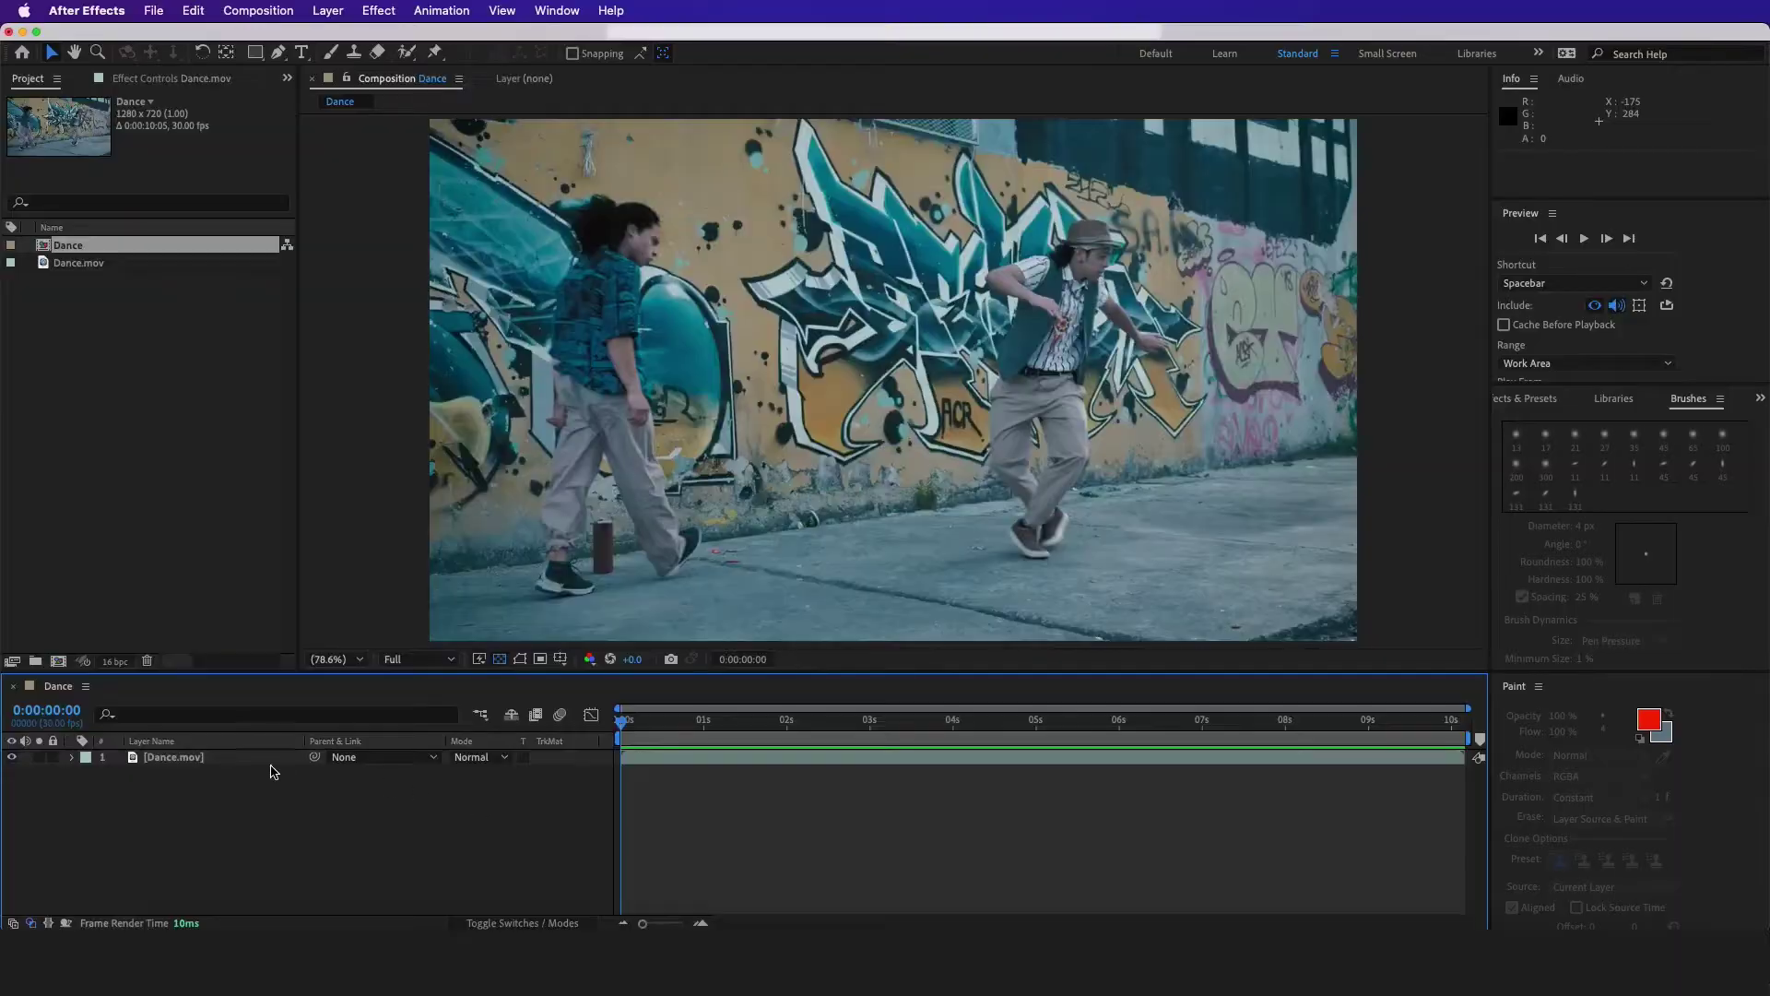
Duplicate the Dance.mov layer, open the top copy in its layer view, and activate the Brush tool.
left_click(250, 760)
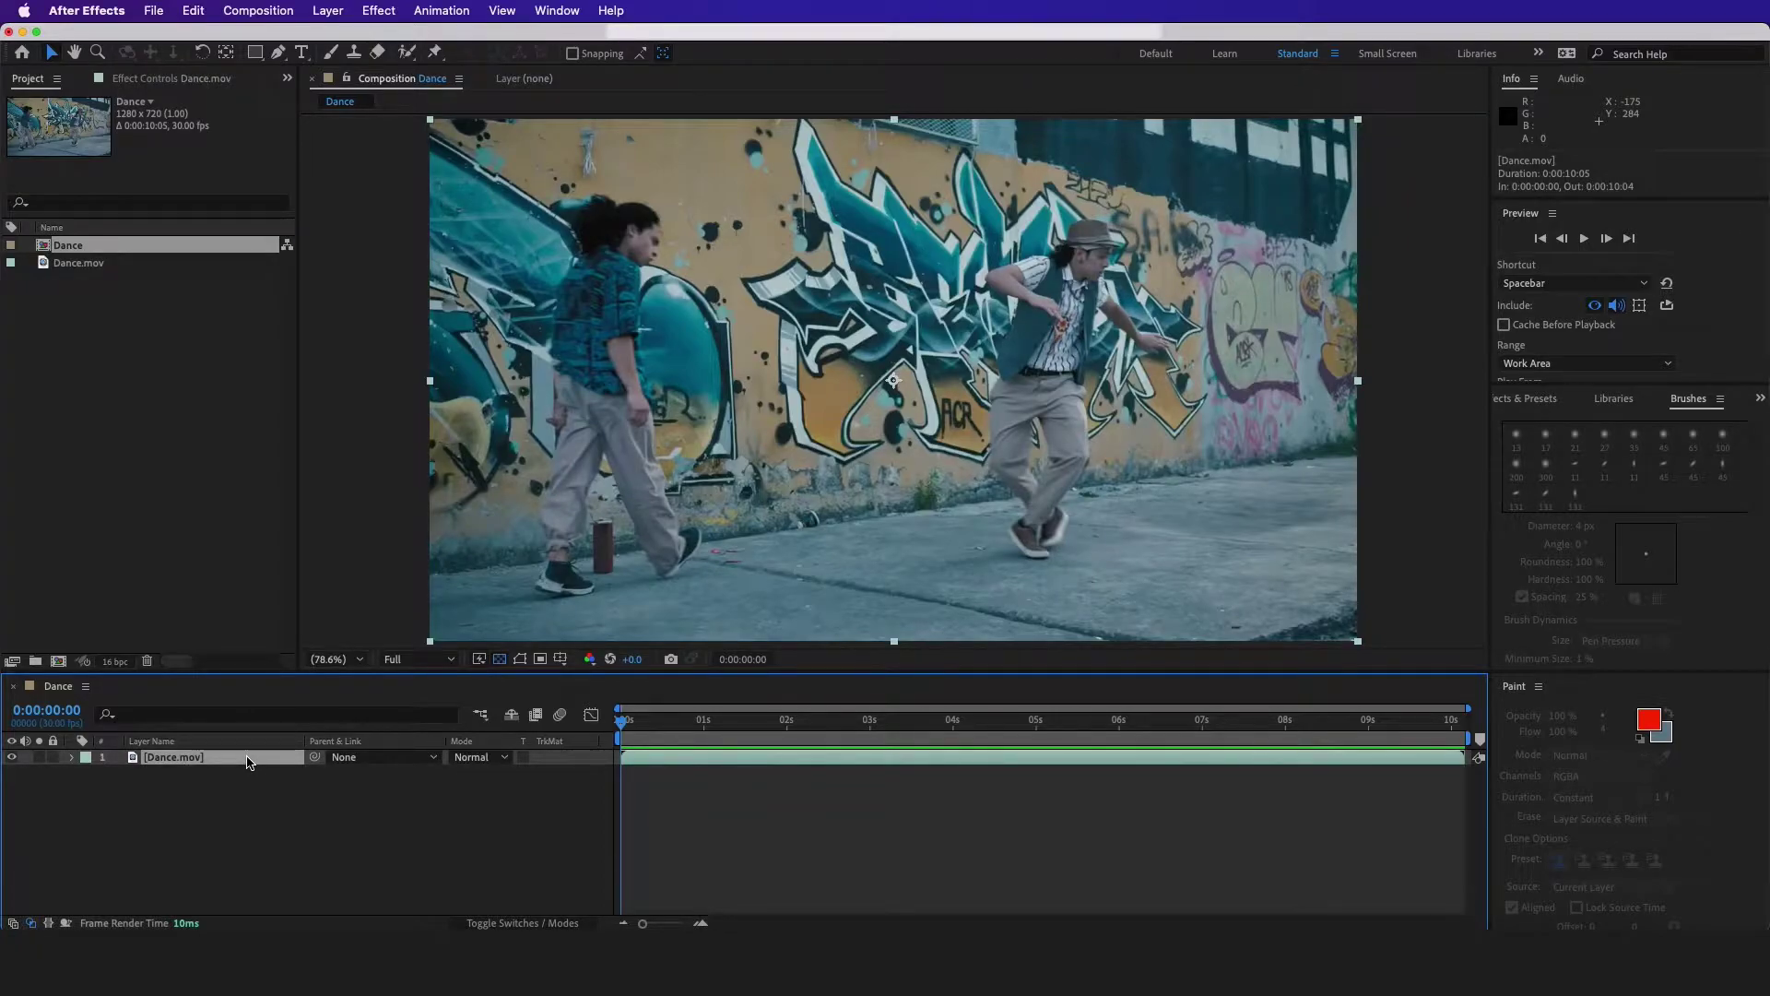
key("super+d")
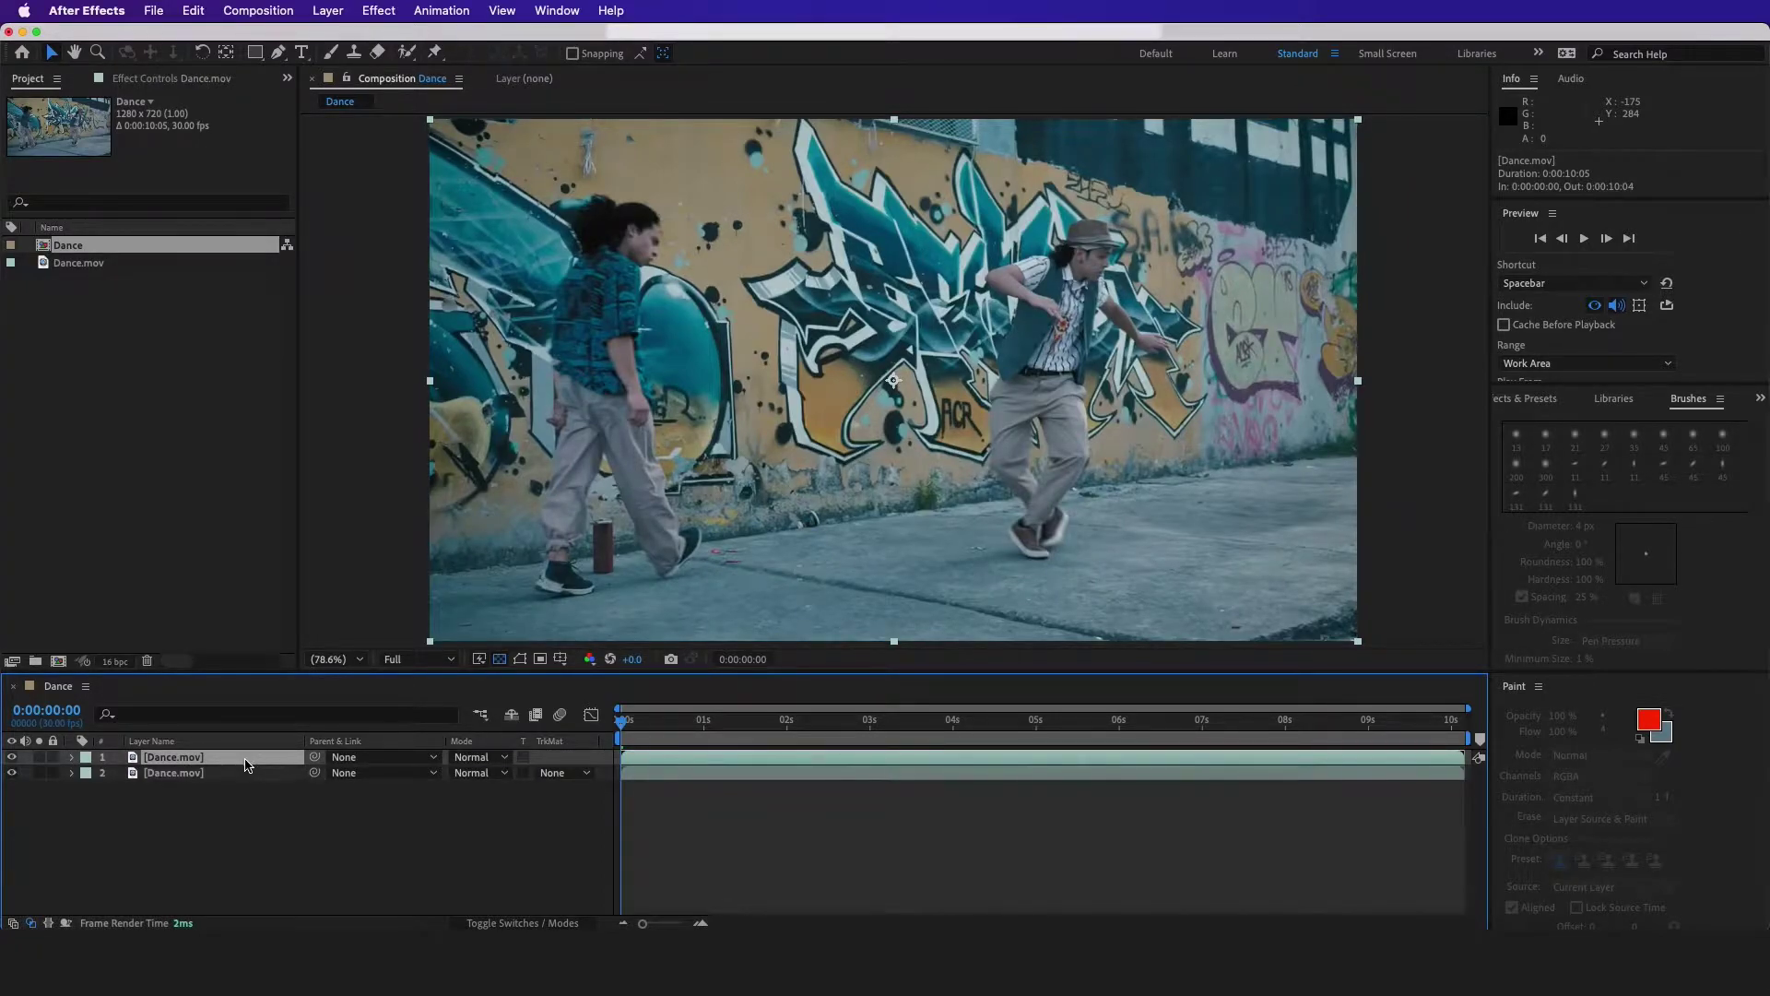
double_click(810, 396)
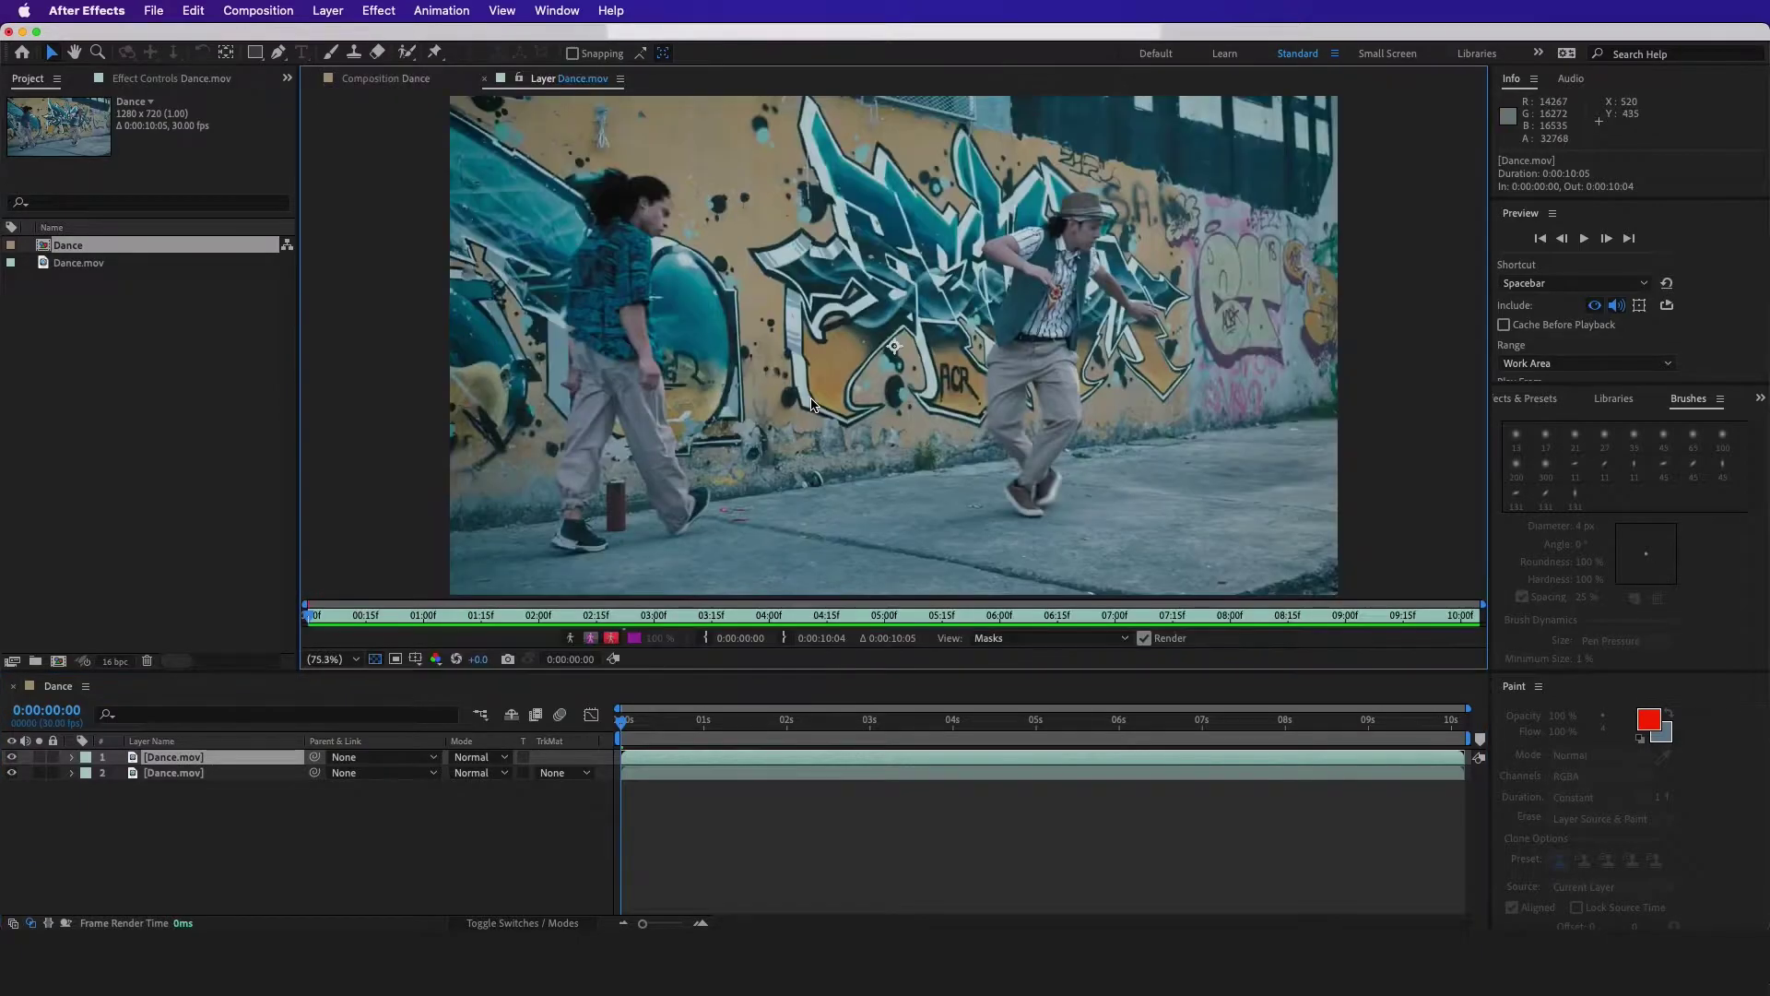
left_click(331, 53)
Paint red freehand test strokes over the footage and undo them.
left_click_drag(911, 273, 854, 344)
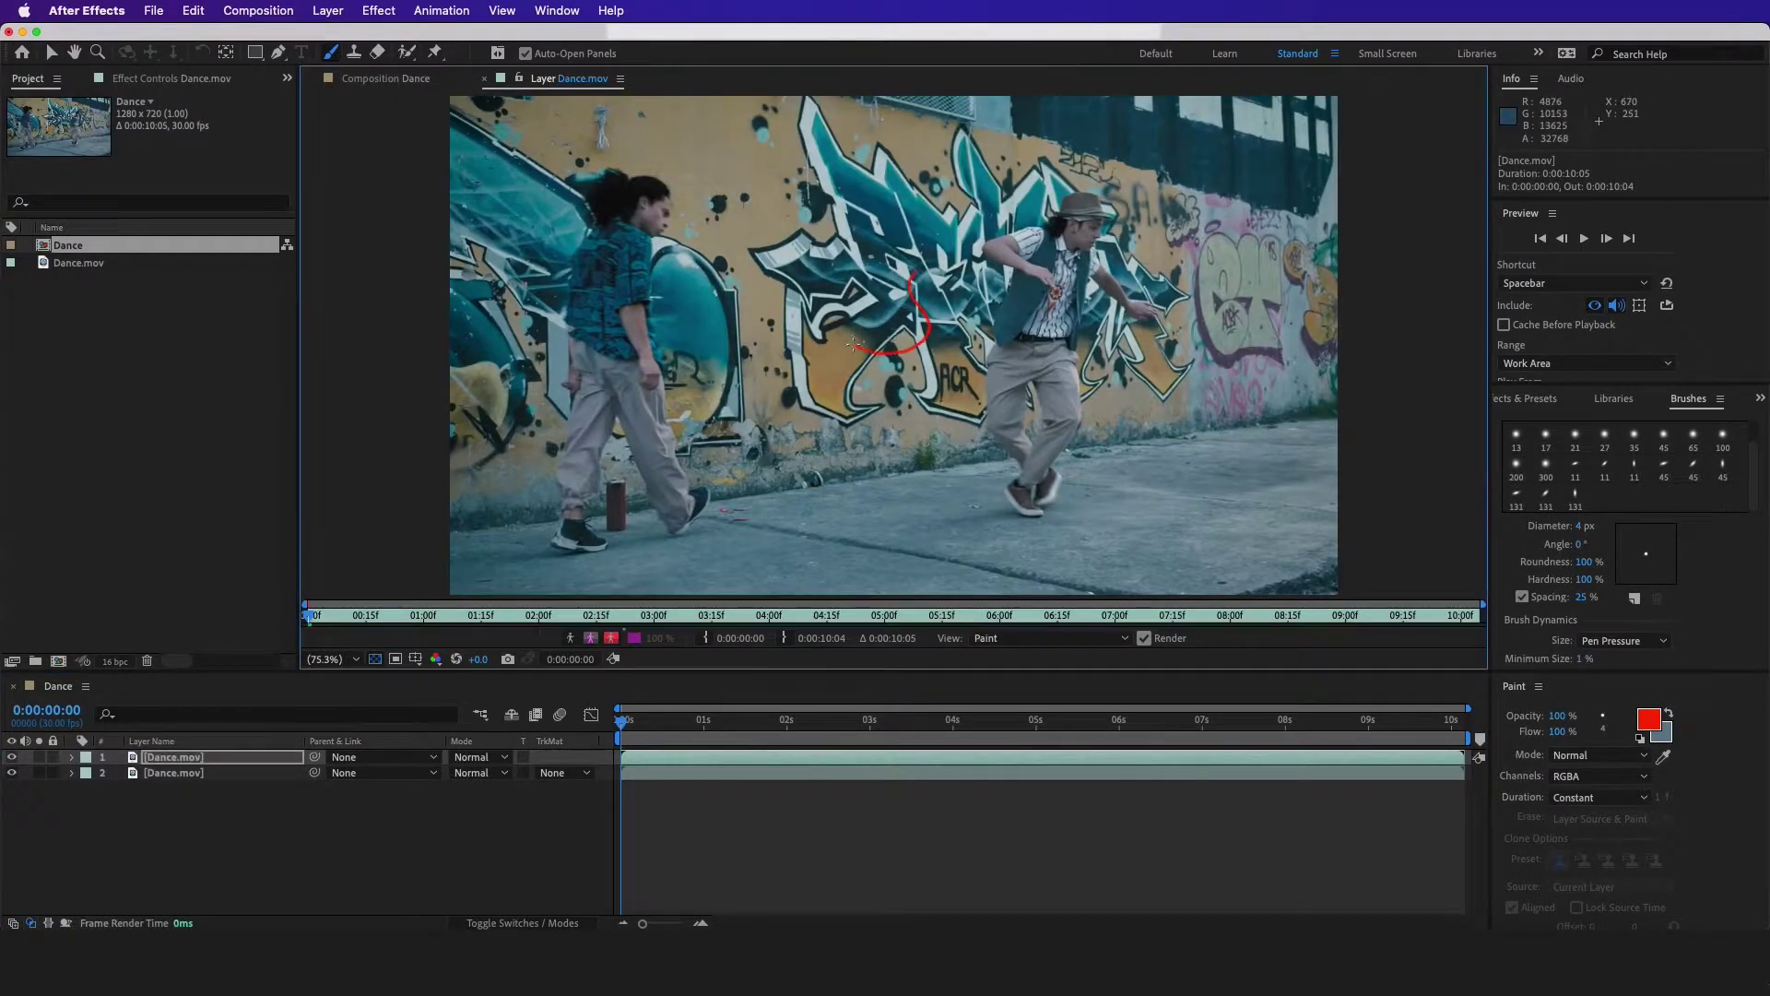
mouse_move(857, 452)
left_mouse_down()
mouse_move(832, 524)
mouse_move(1067, 375)
left_mouse_up()
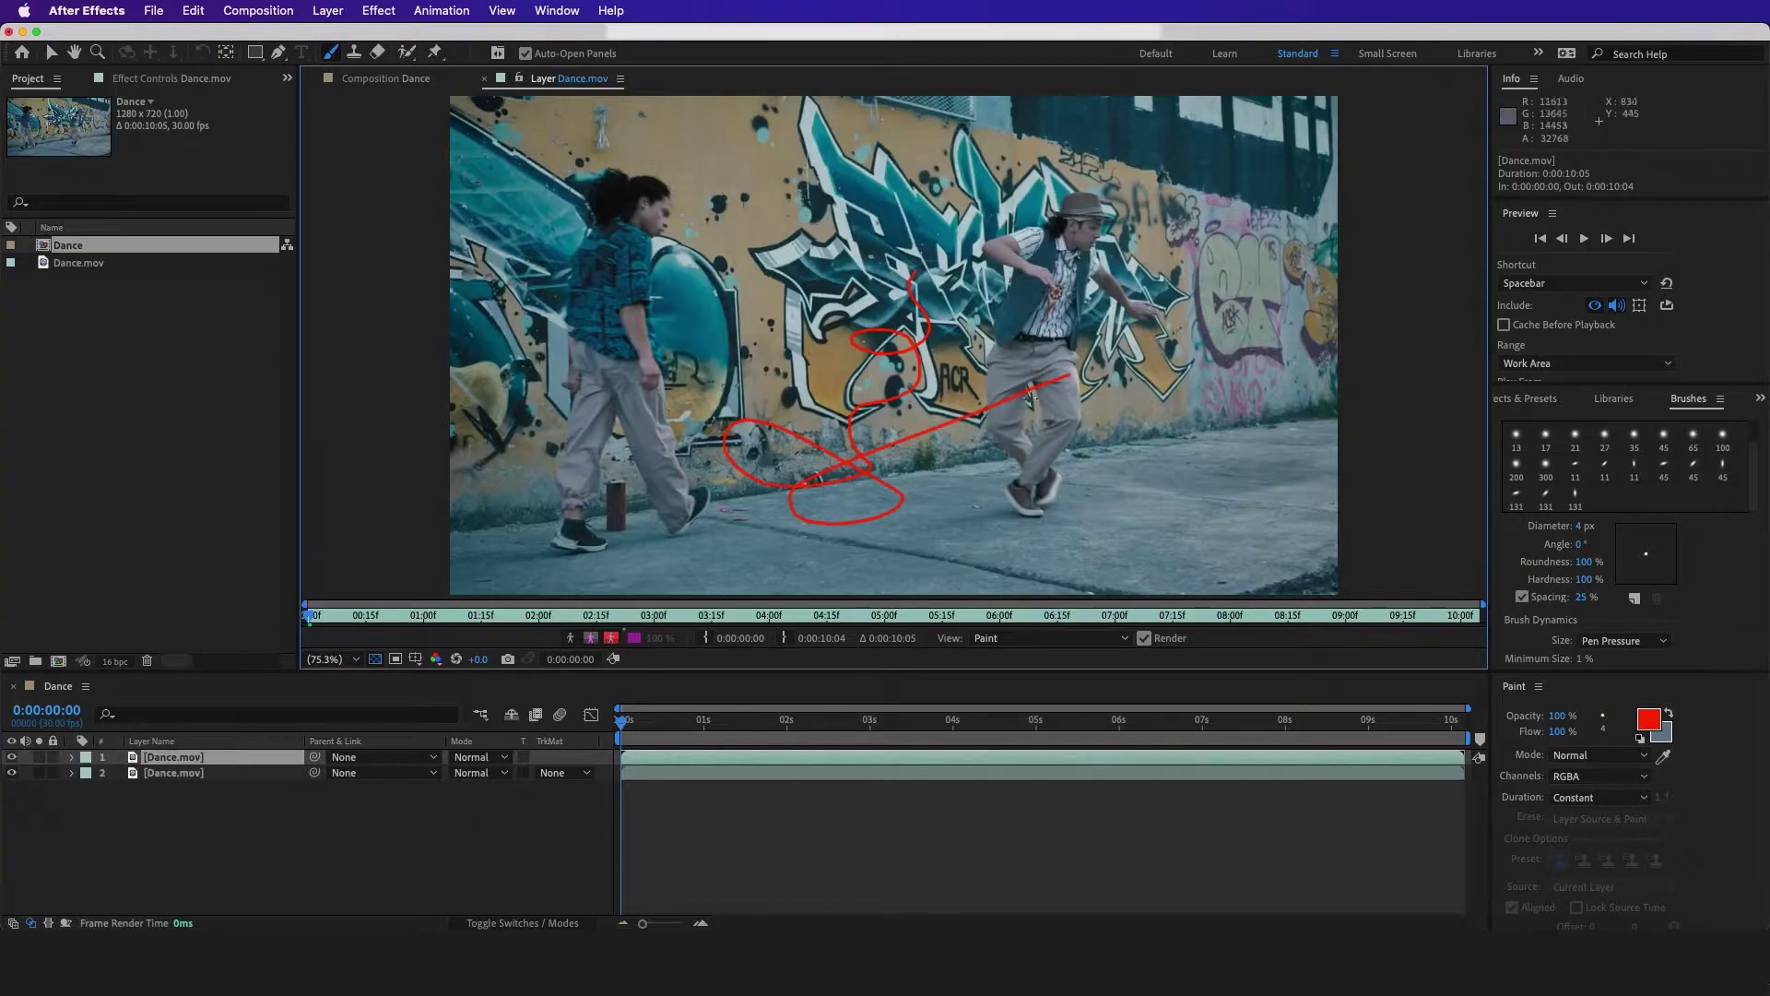
key("super+z")
key("slash")
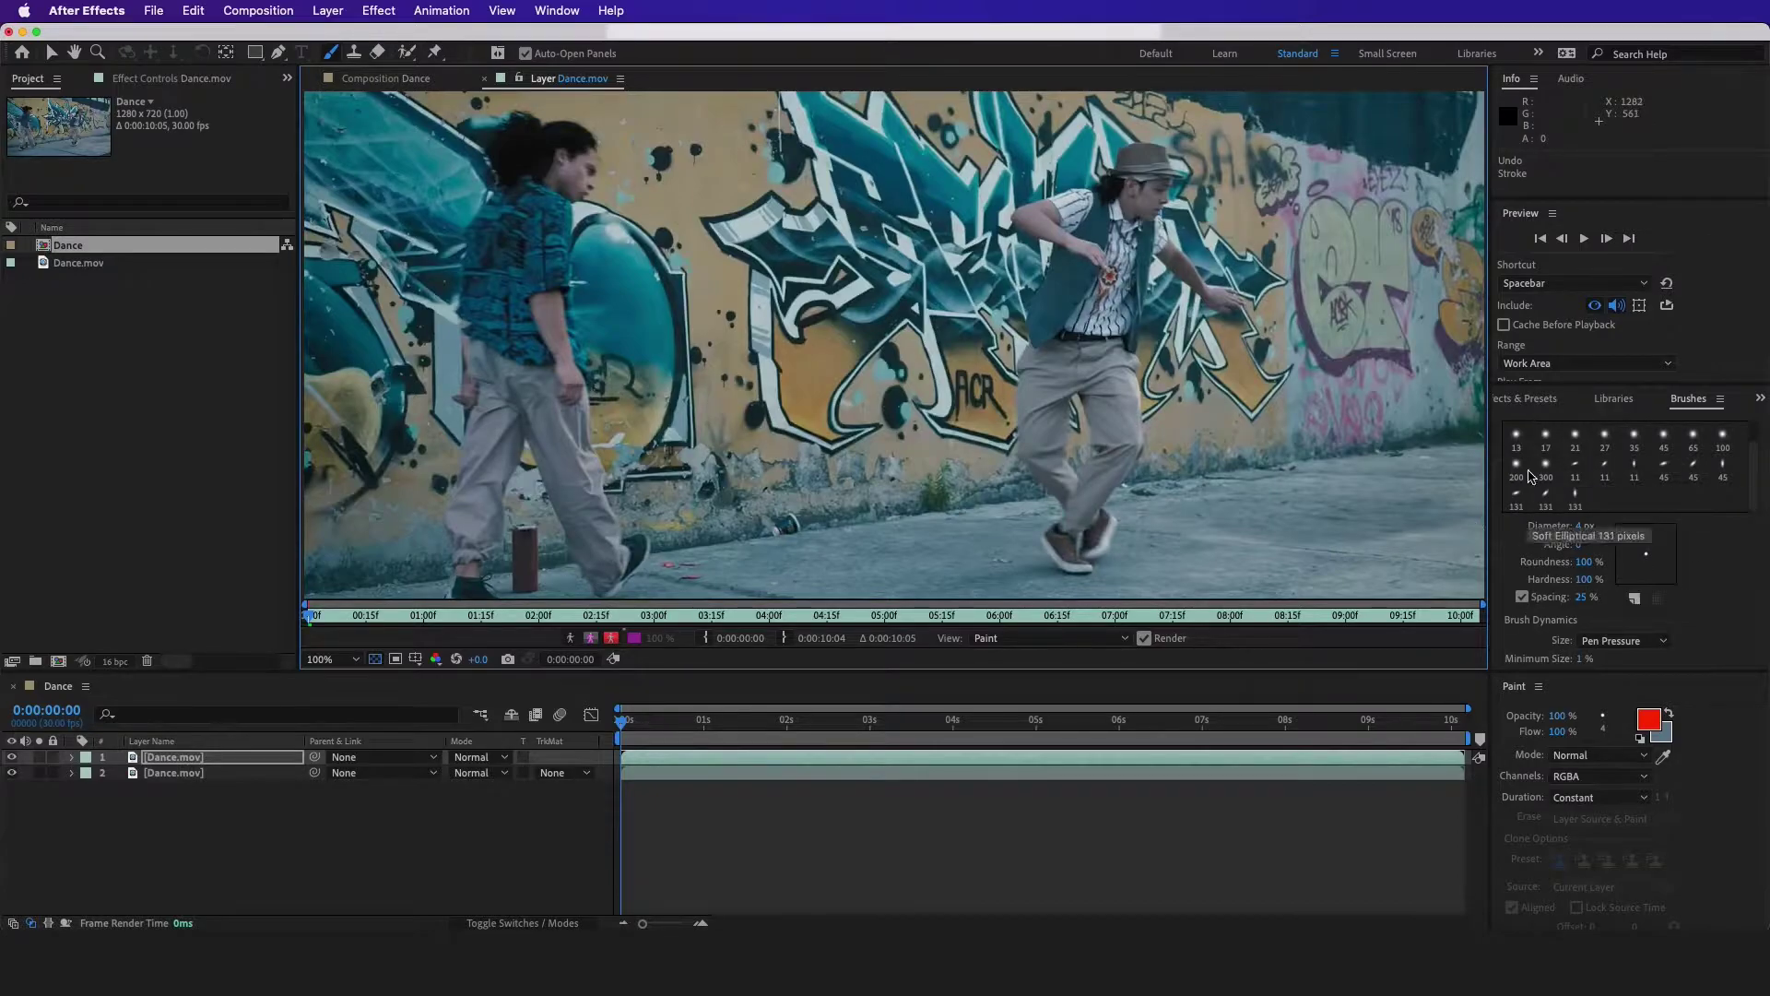
left_click(551, 12)
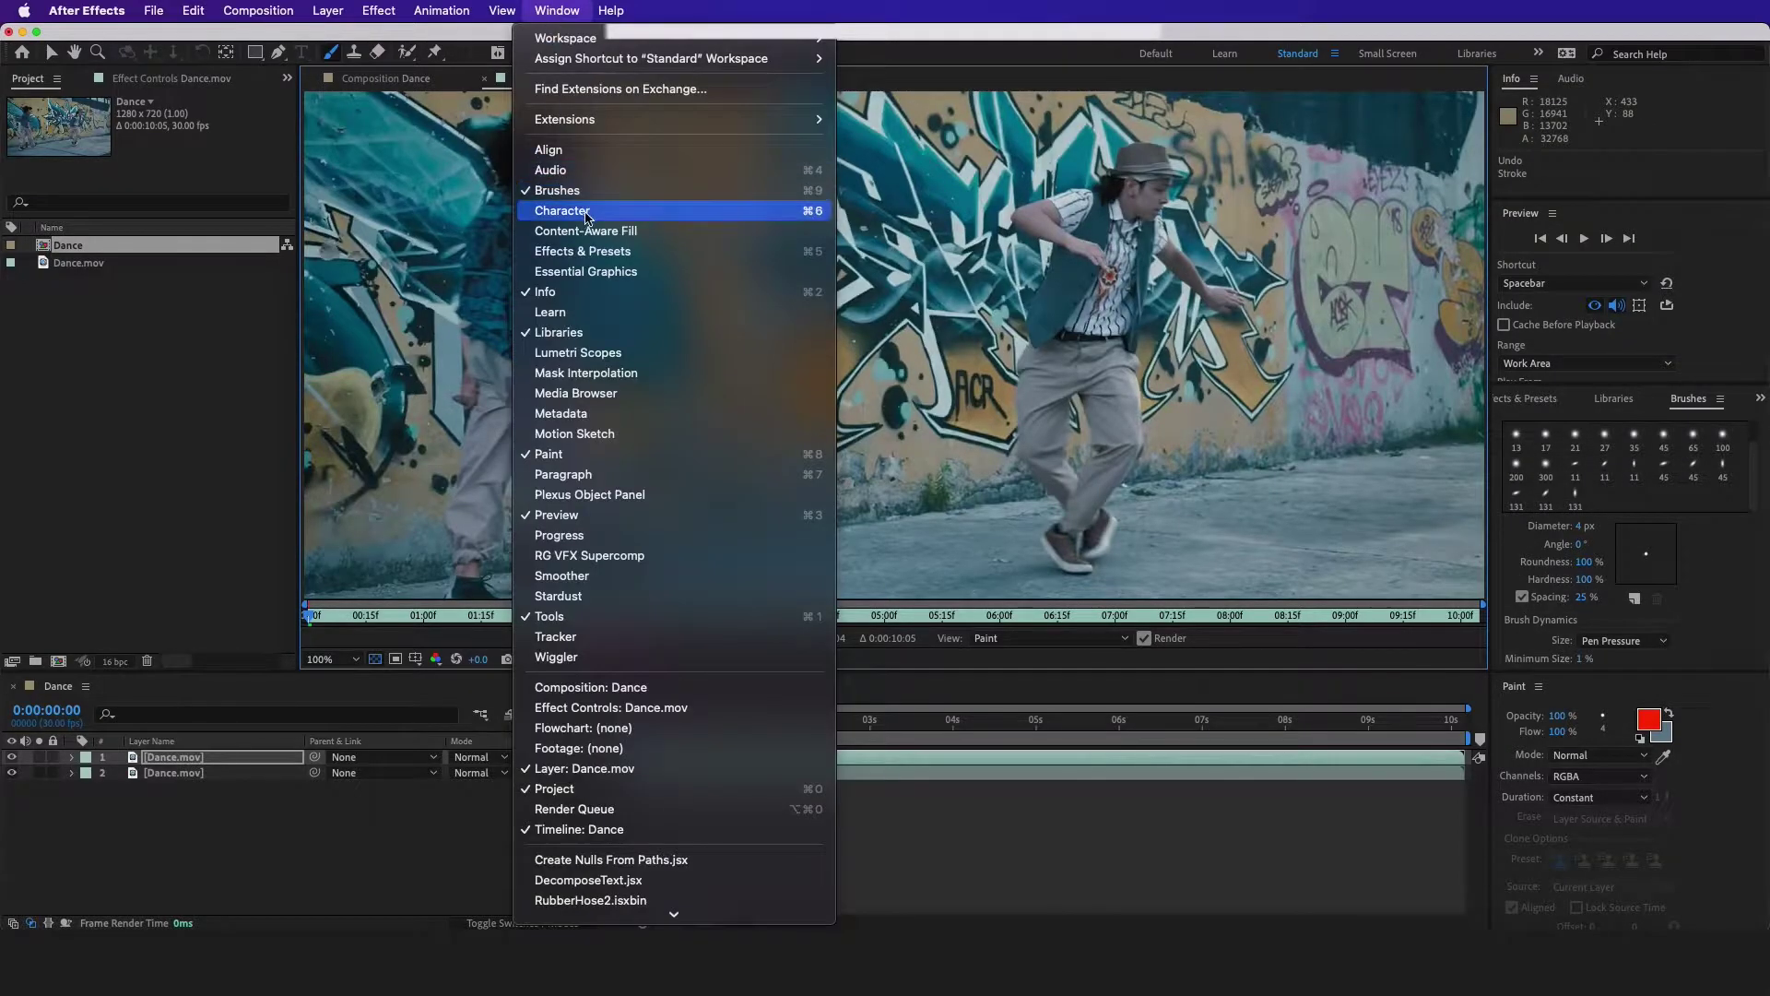
left_click(1036, 6)
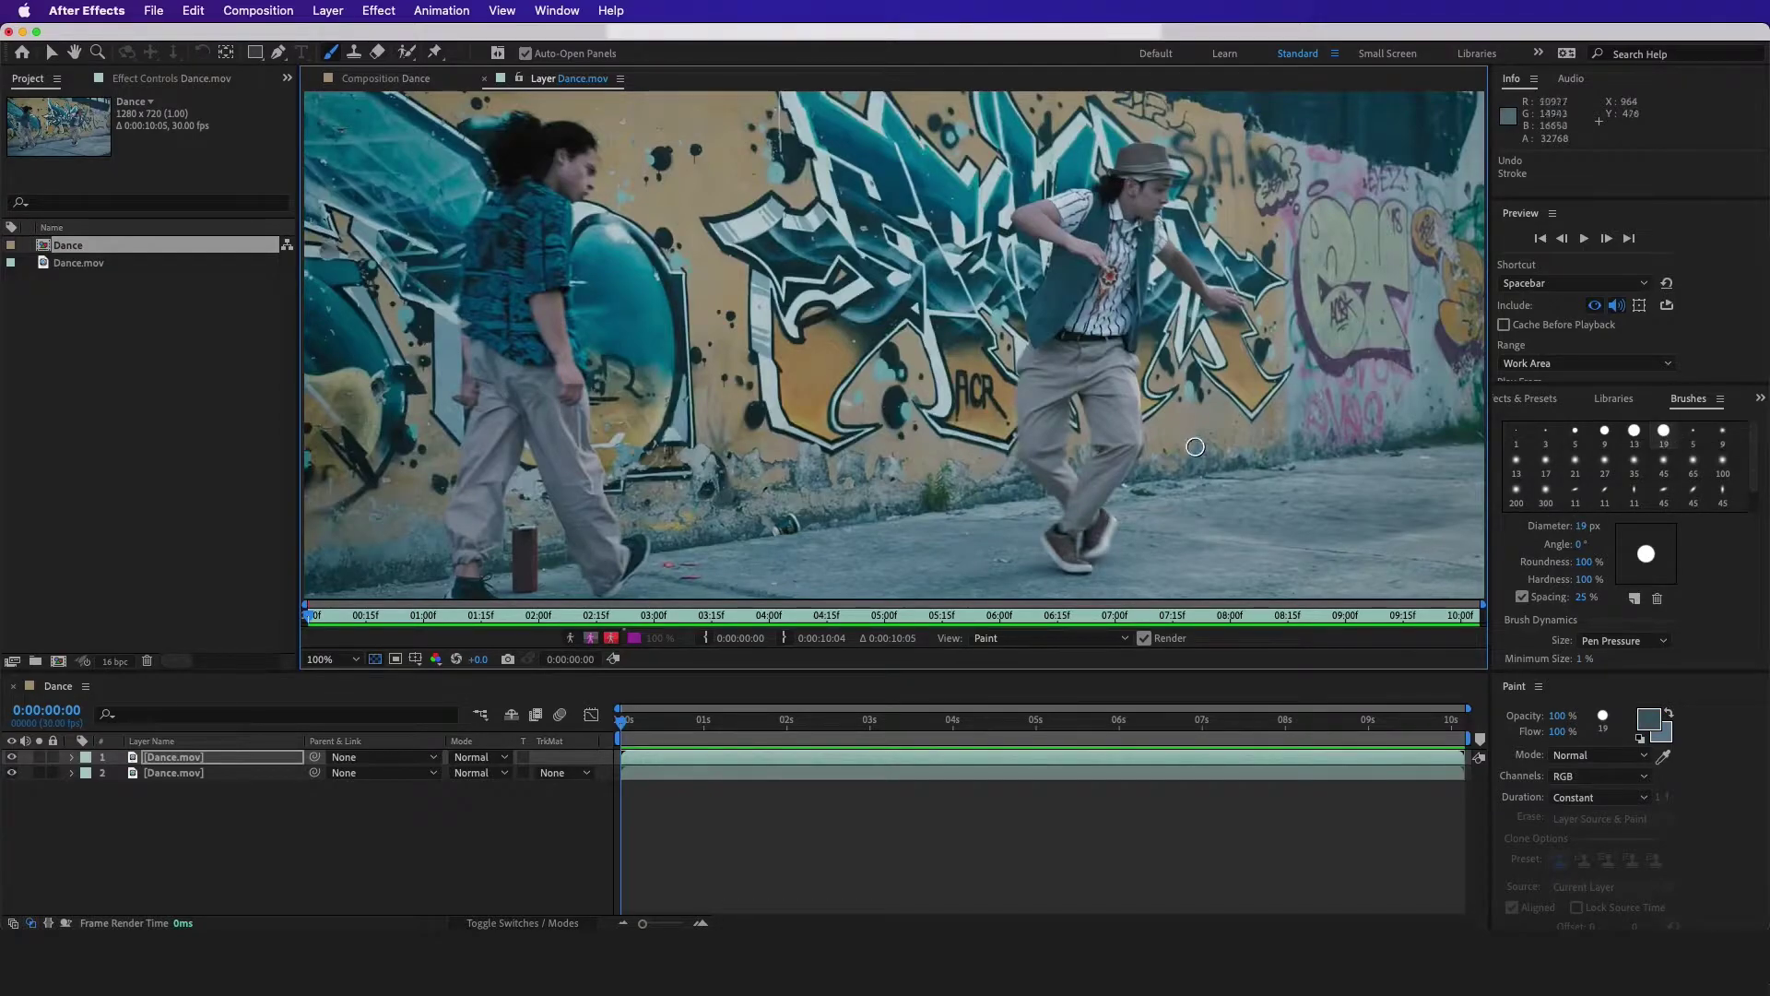
Try a looping freehand stroke with the 19 px brush over the dancer in the hat, and undo it.
mouse_move(1182, 435)
left_mouse_down()
mouse_move(1095, 409)
mouse_move(1237, 304)
mouse_move(1073, 458)
mouse_move(960, 410)
mouse_move(1128, 484)
mouse_move(1164, 403)
left_mouse_up()
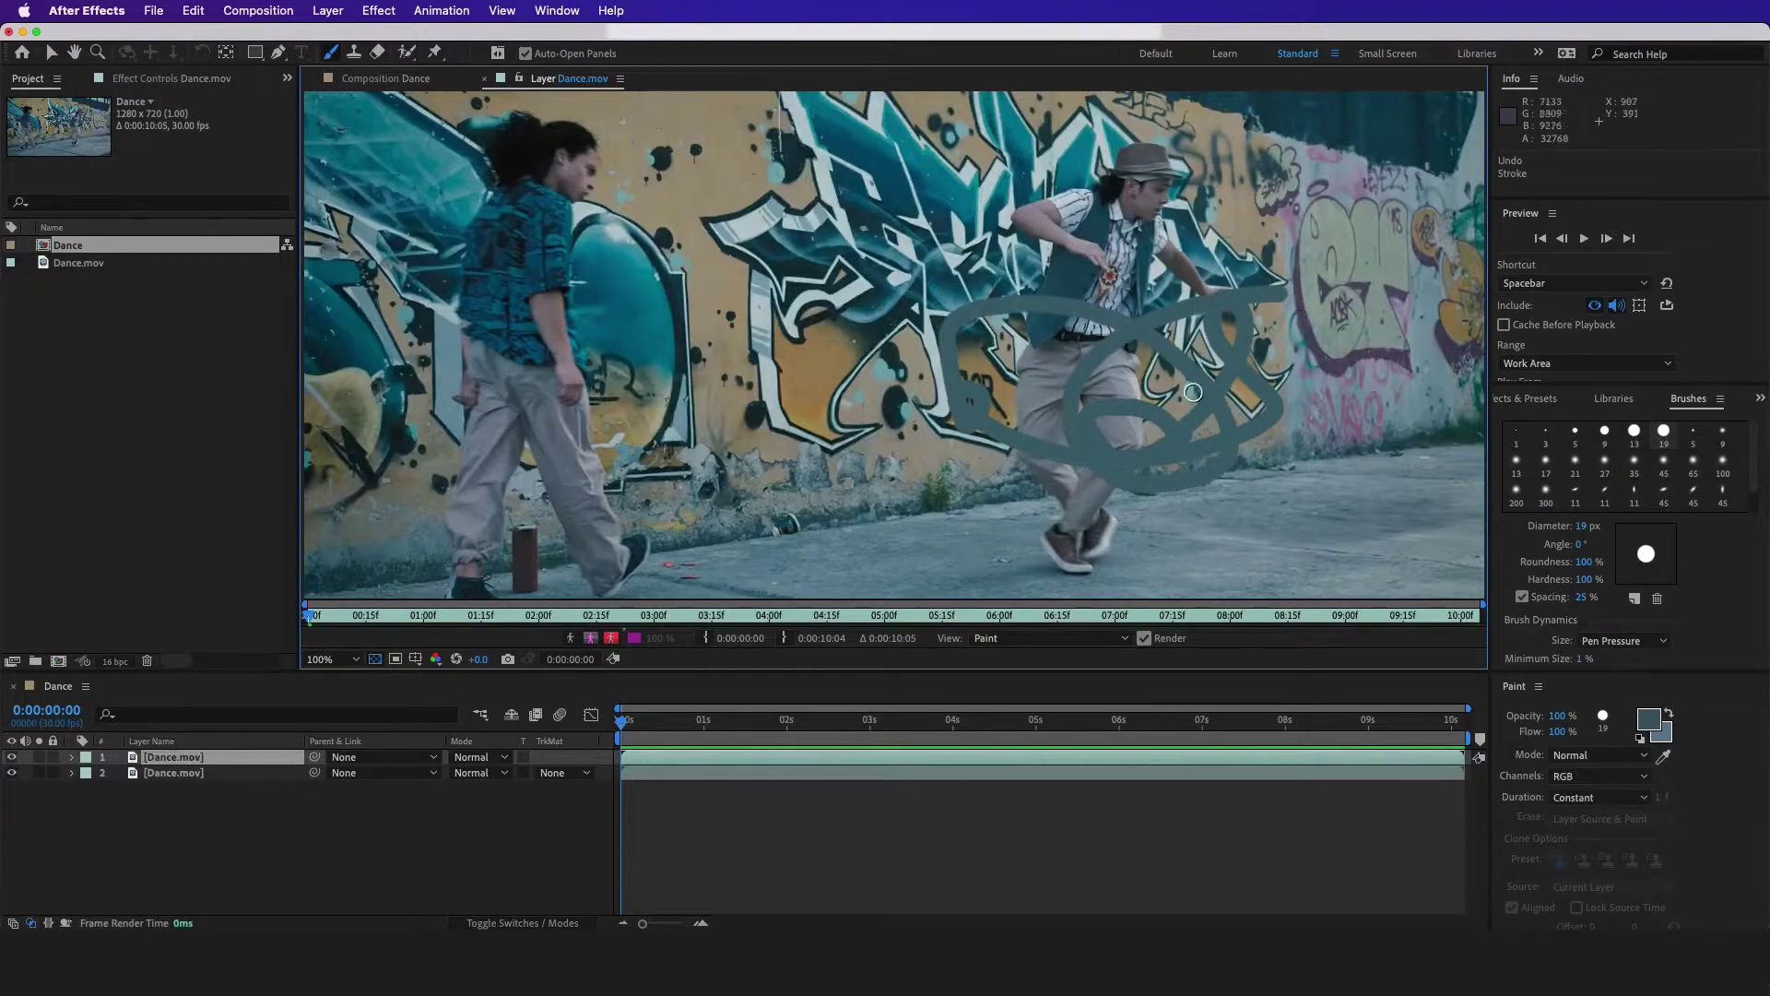
key("super+z")
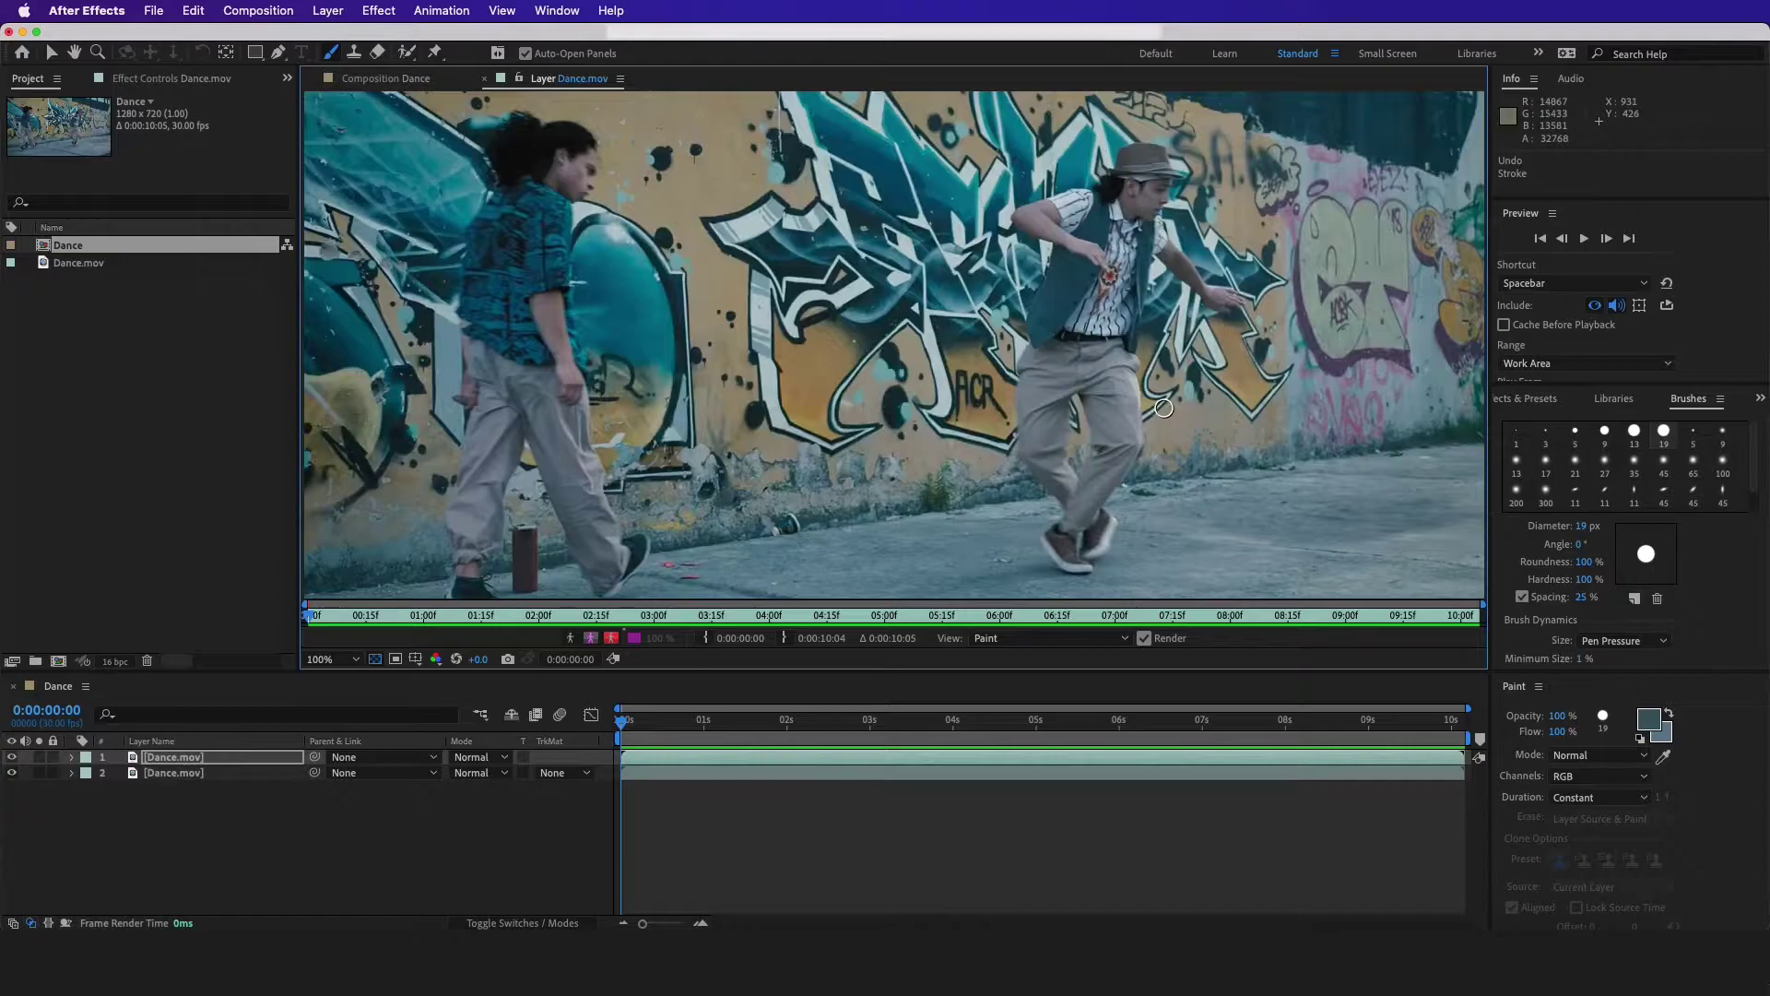
left_click_drag(1189, 400, 1188, 400, "super")
Set the brush diameter to 5 px and the foreground colour to pure red (FF0000).
left_click(1575, 431)
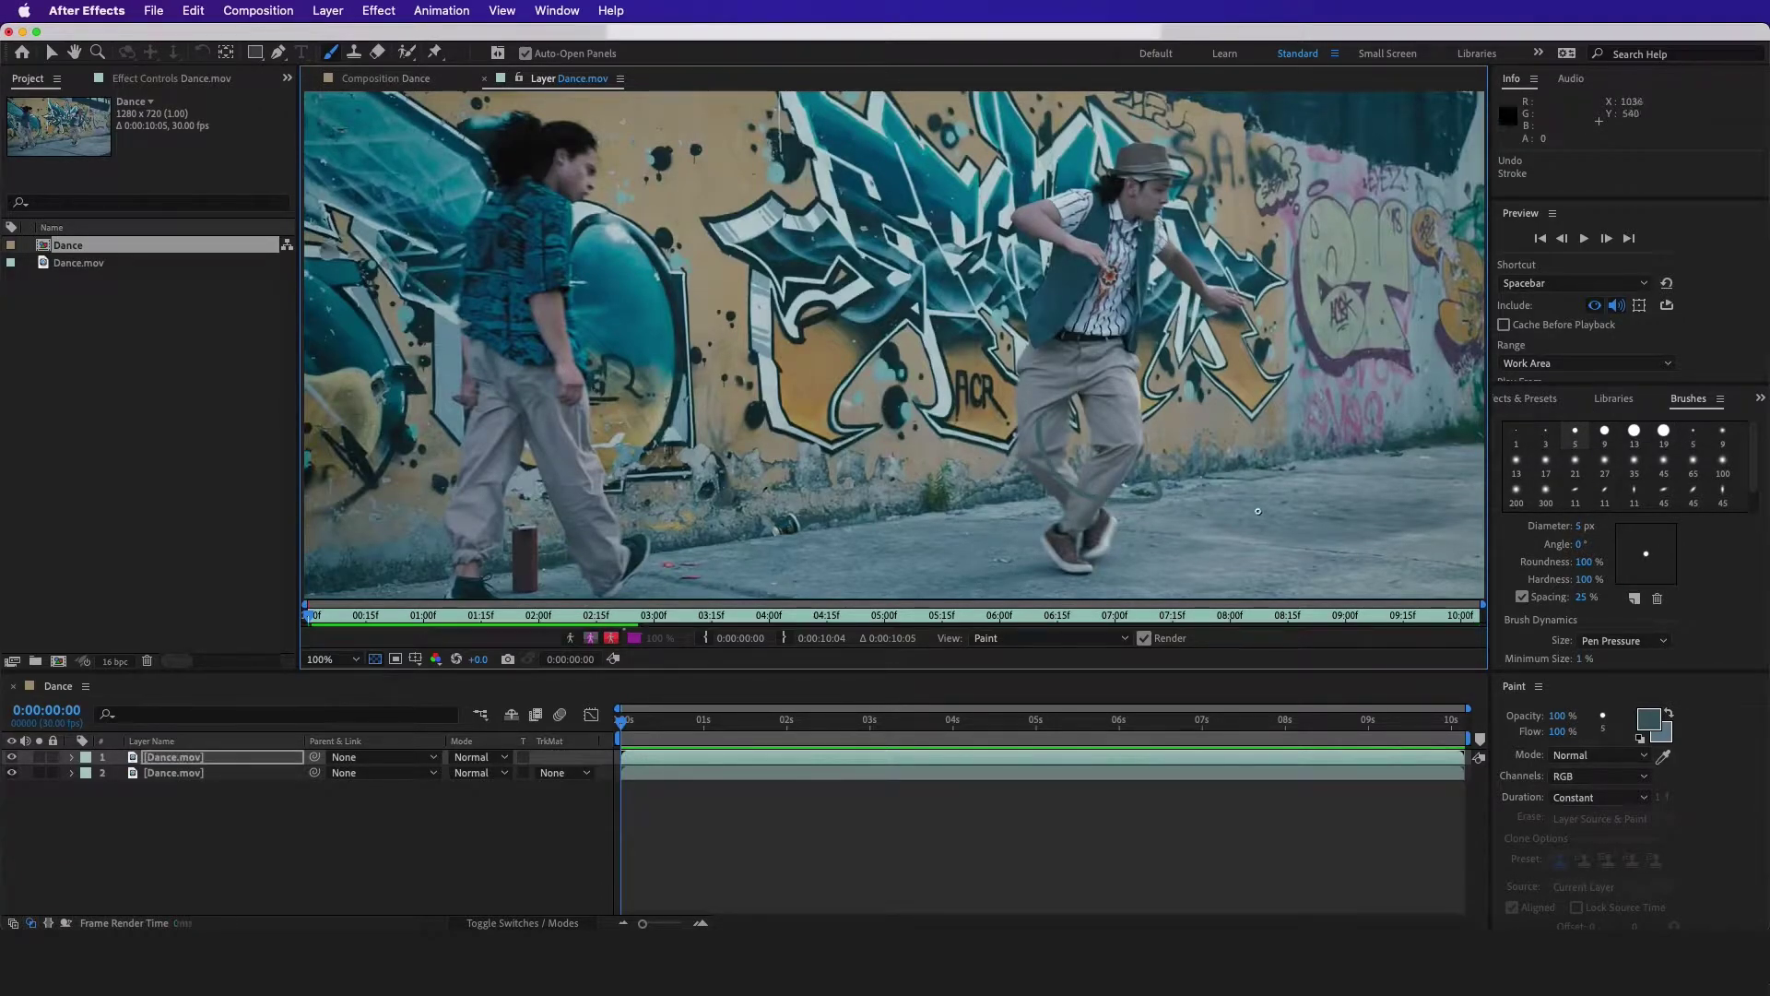
left_click(1642, 727)
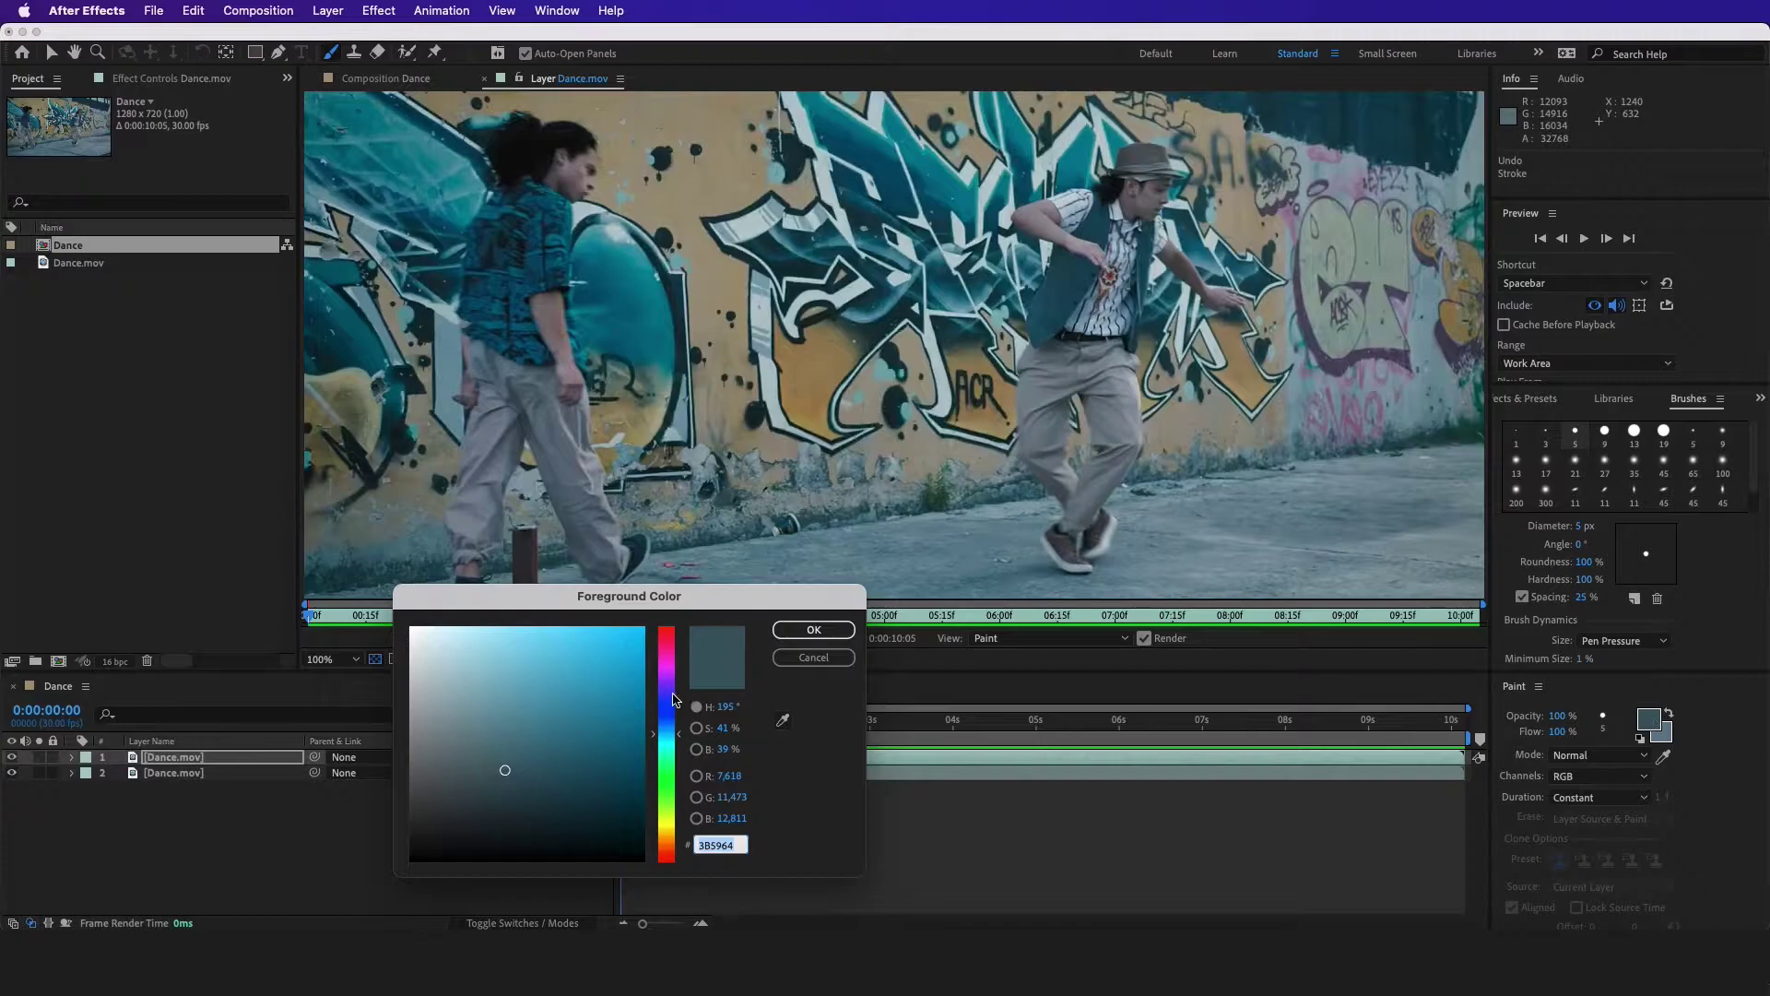
left_click_drag(662, 645, 696, 584)
left_click(819, 627)
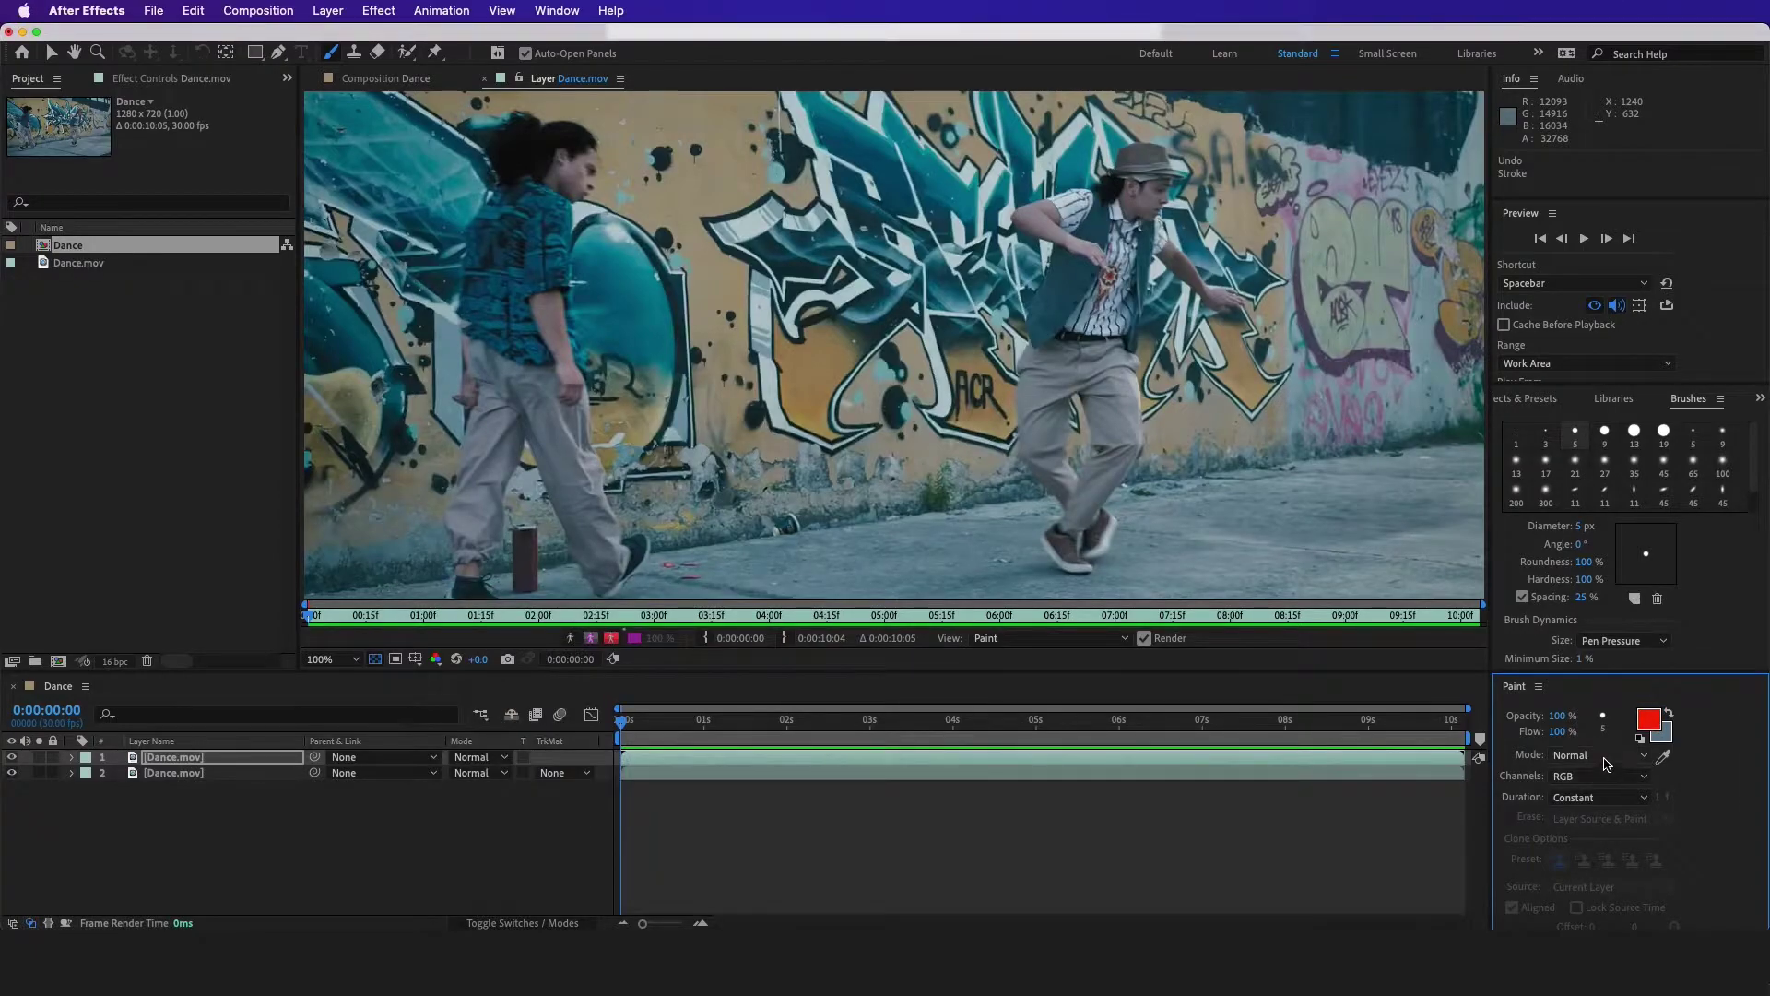
Set the paint channels to RGBA and the stroke duration to Single Frame.
left_click(1607, 758)
left_click(1607, 758)
left_click(1601, 777)
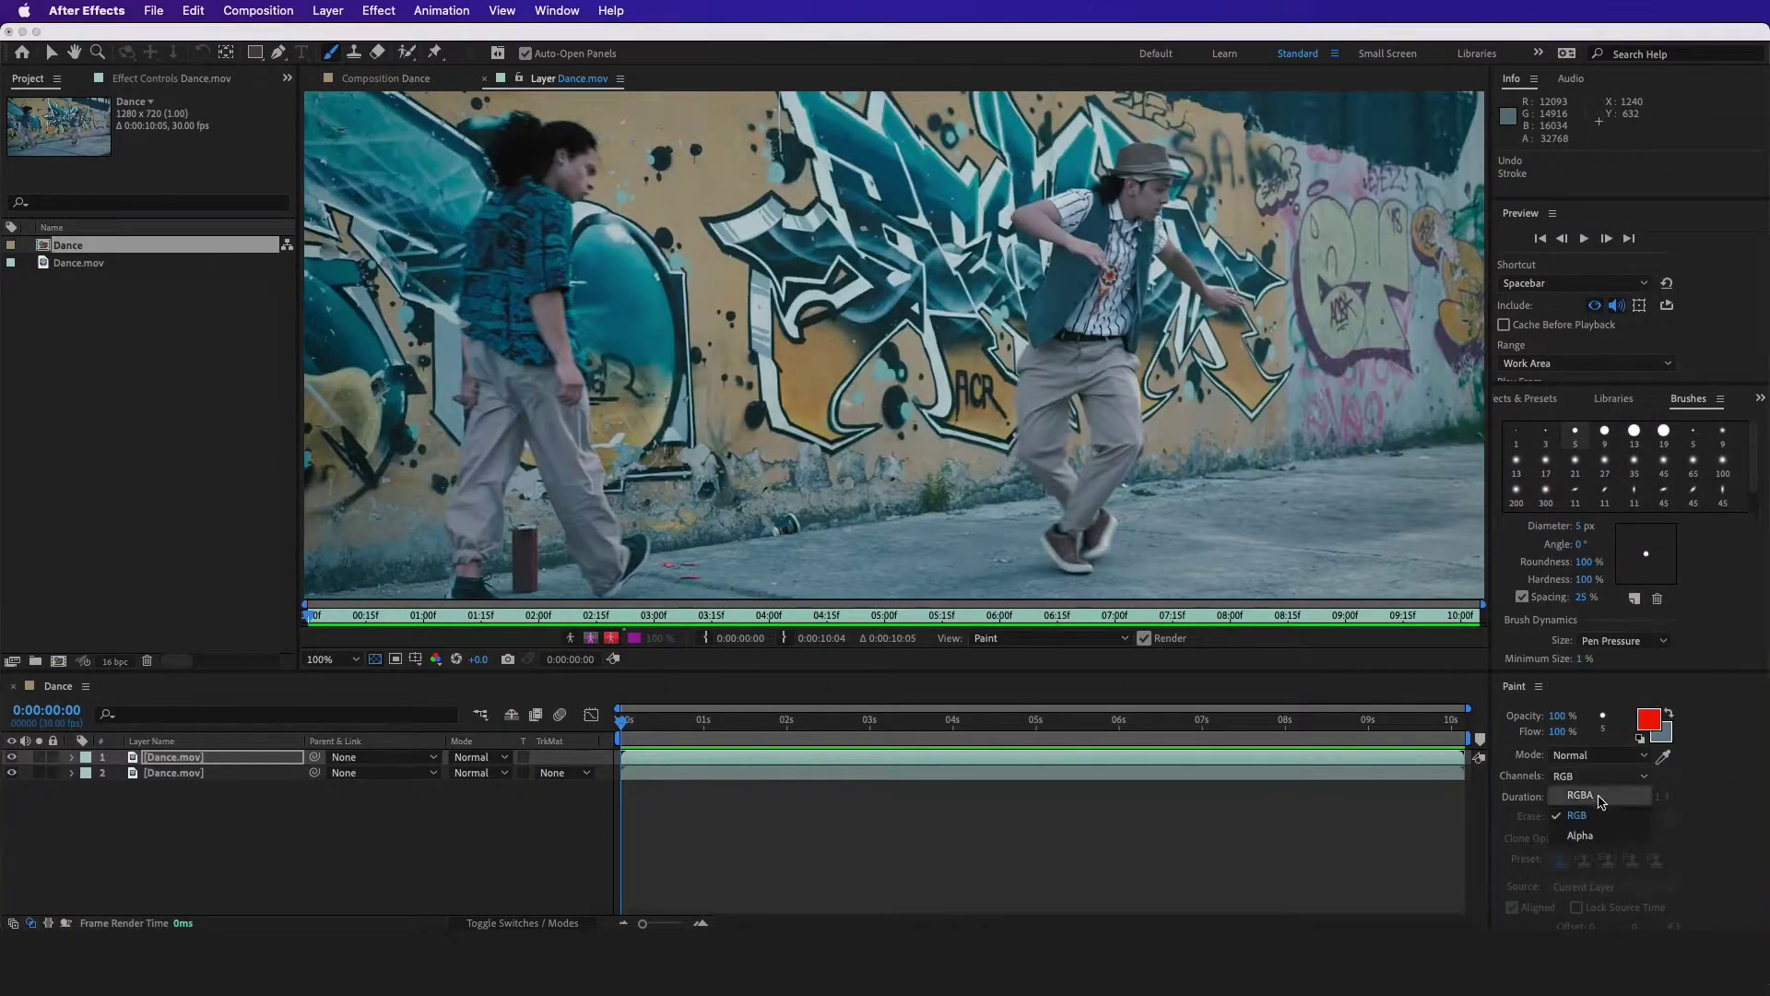
left_click(1600, 797)
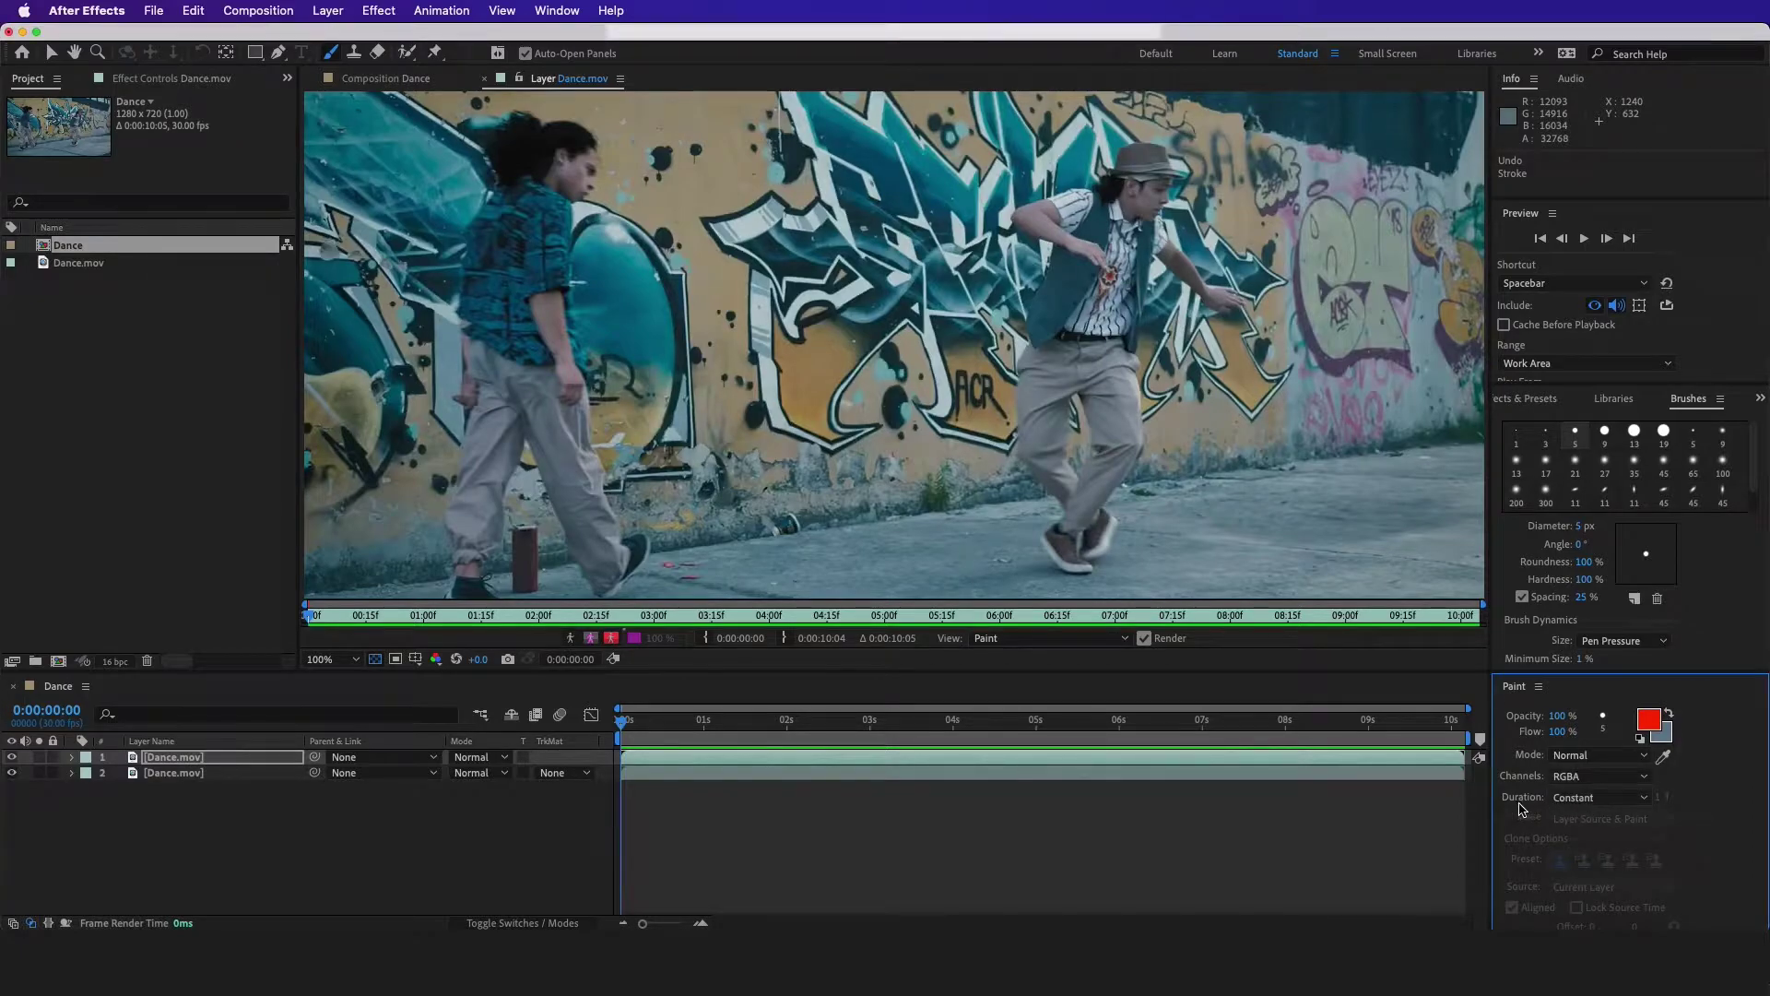
left_click(1588, 798)
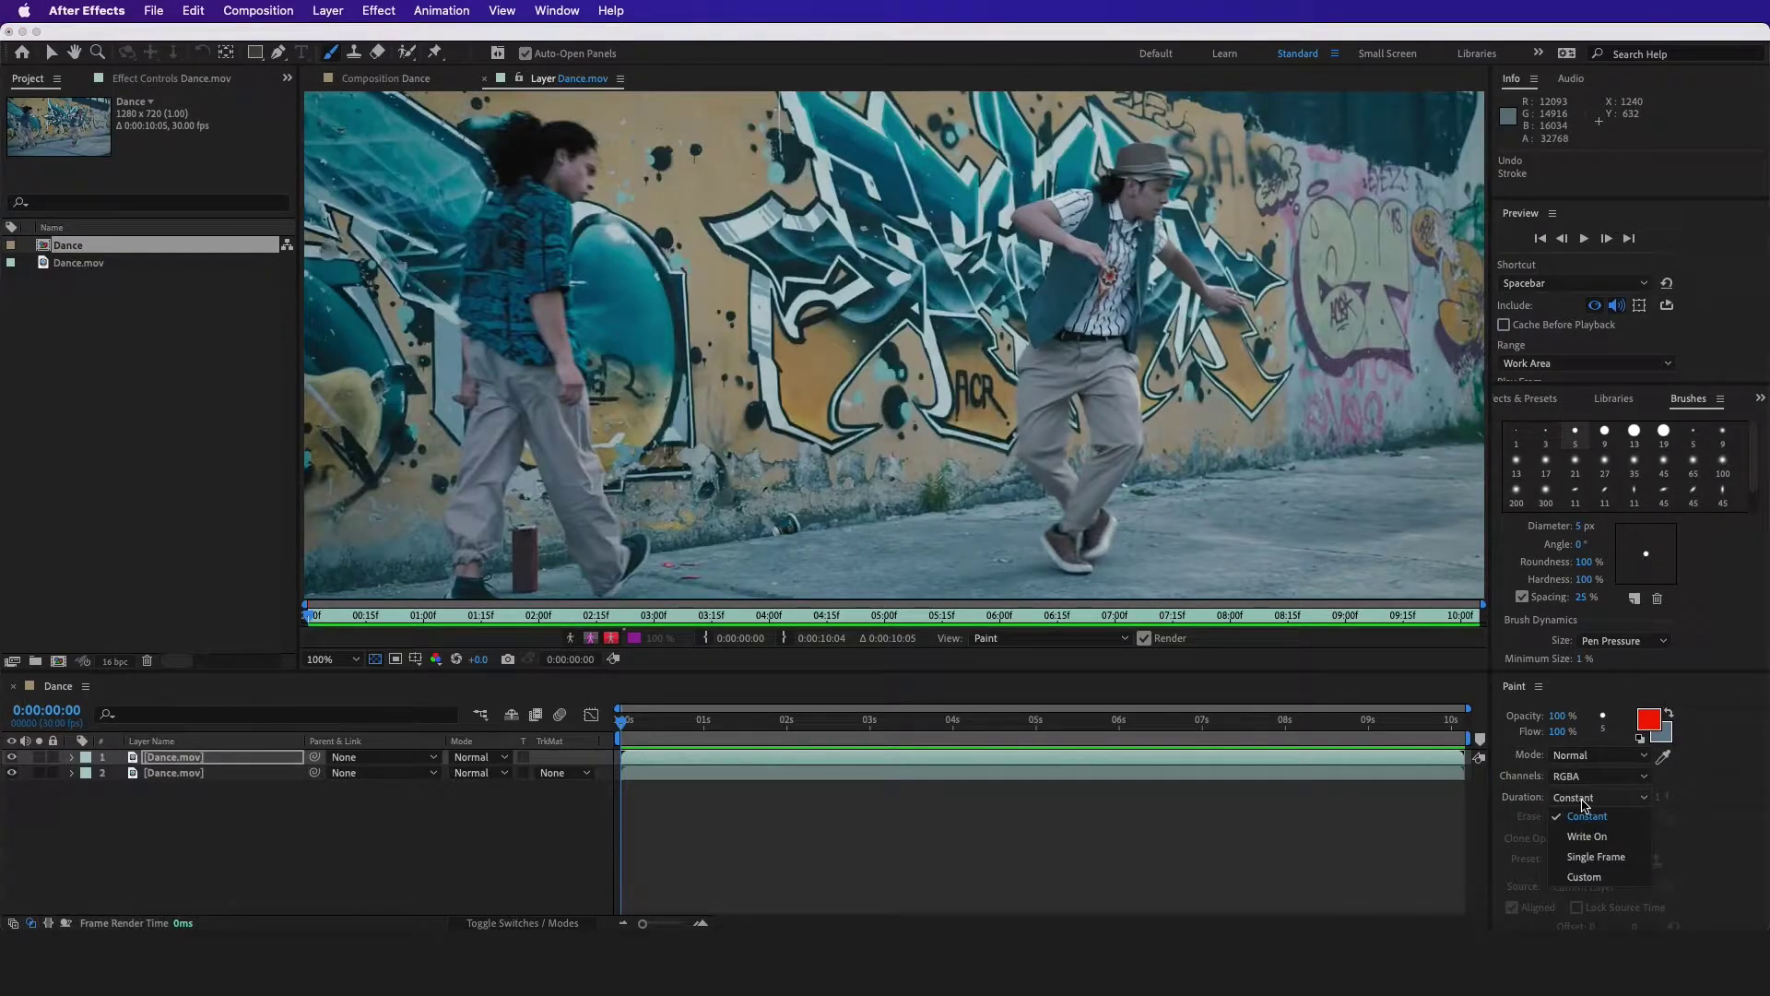
left_click(1601, 857)
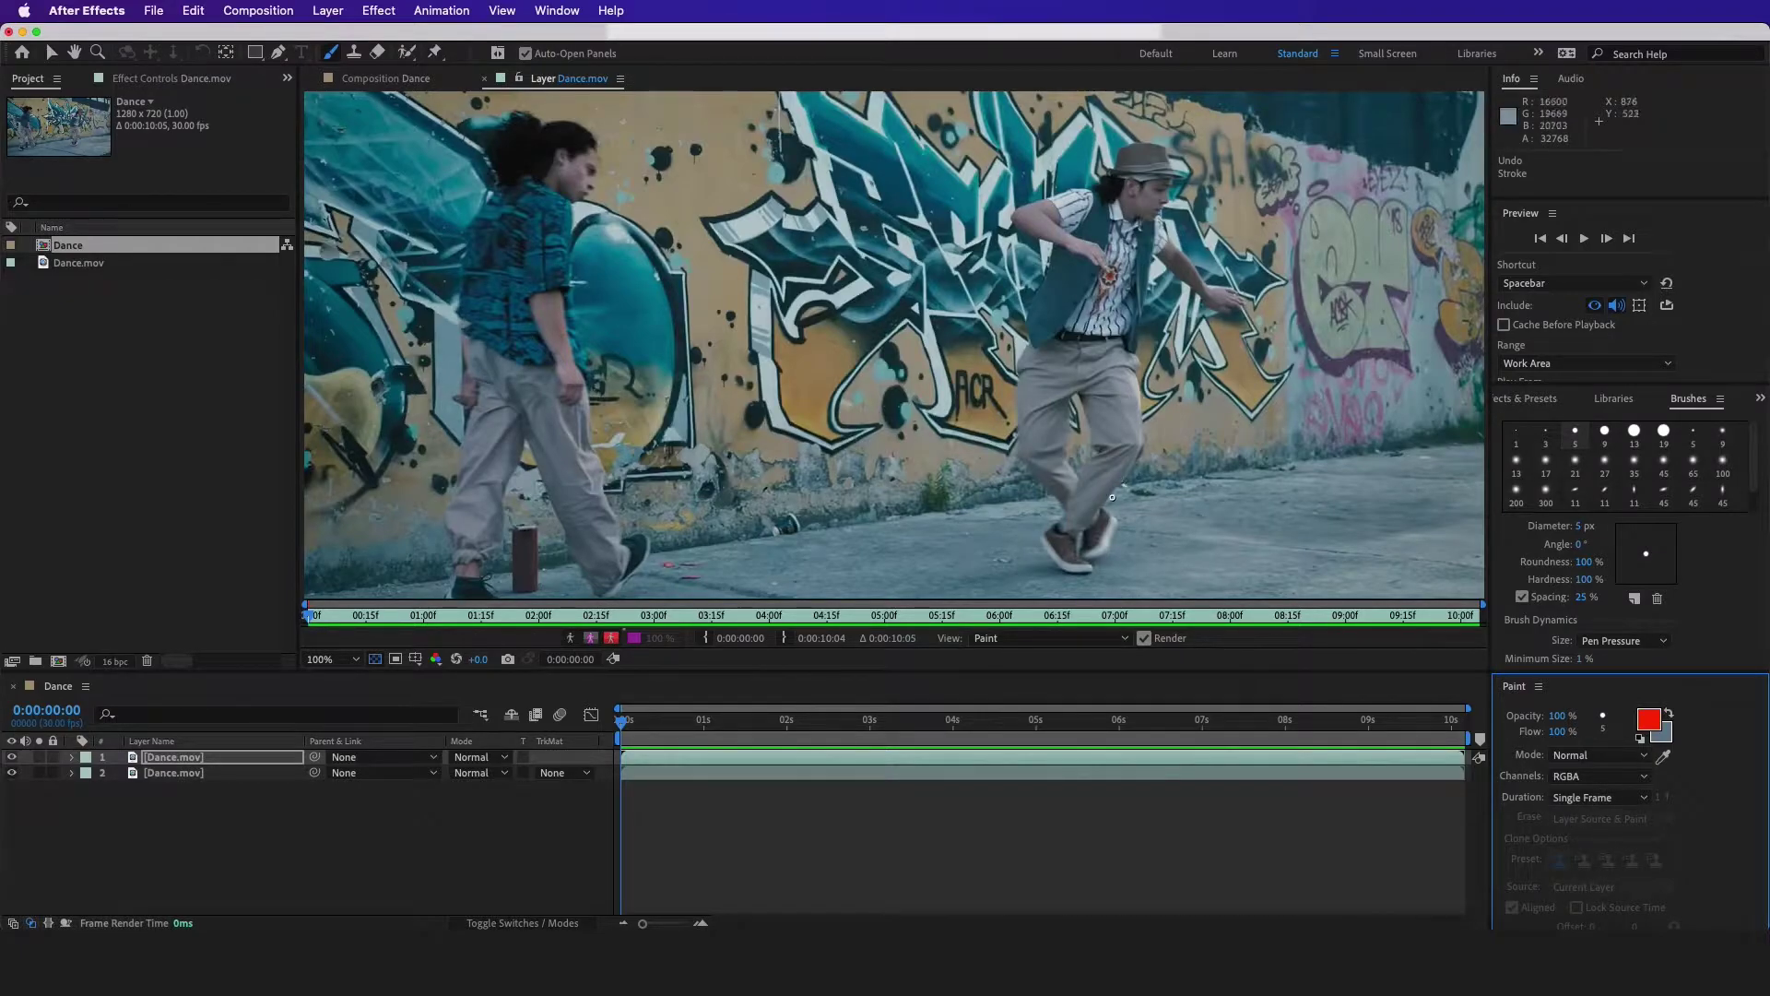
left_click(1647, 721)
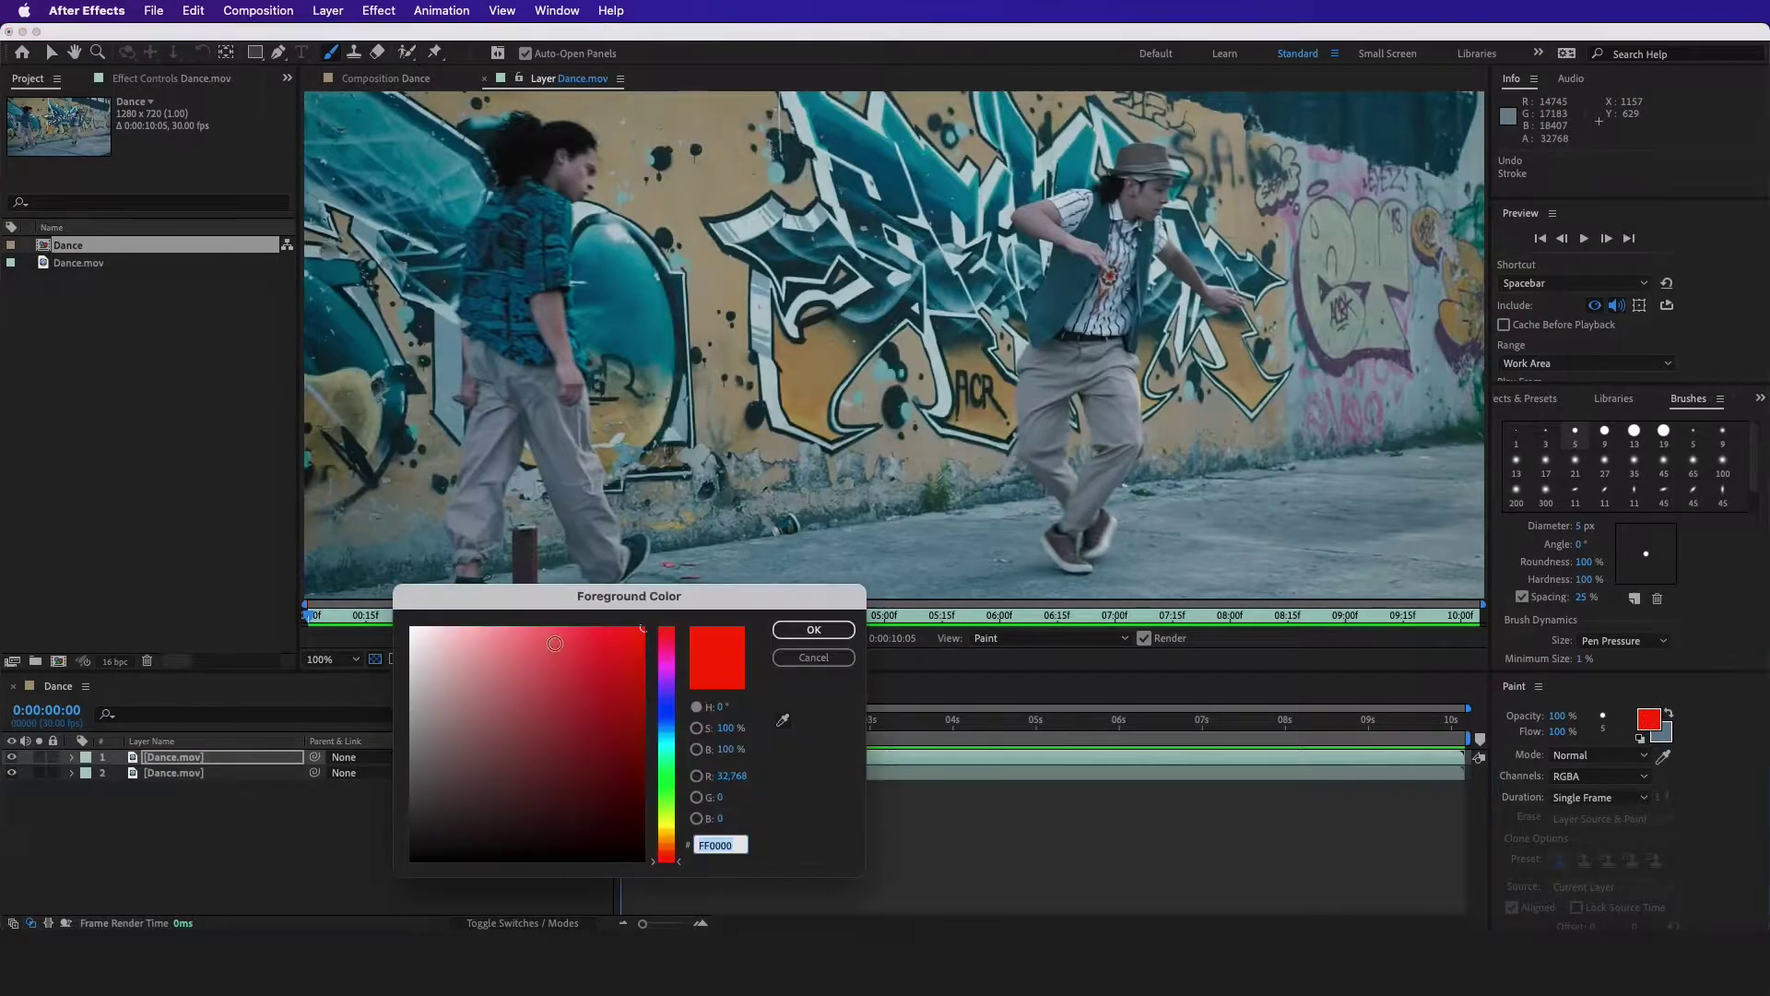
left_click(535, 658)
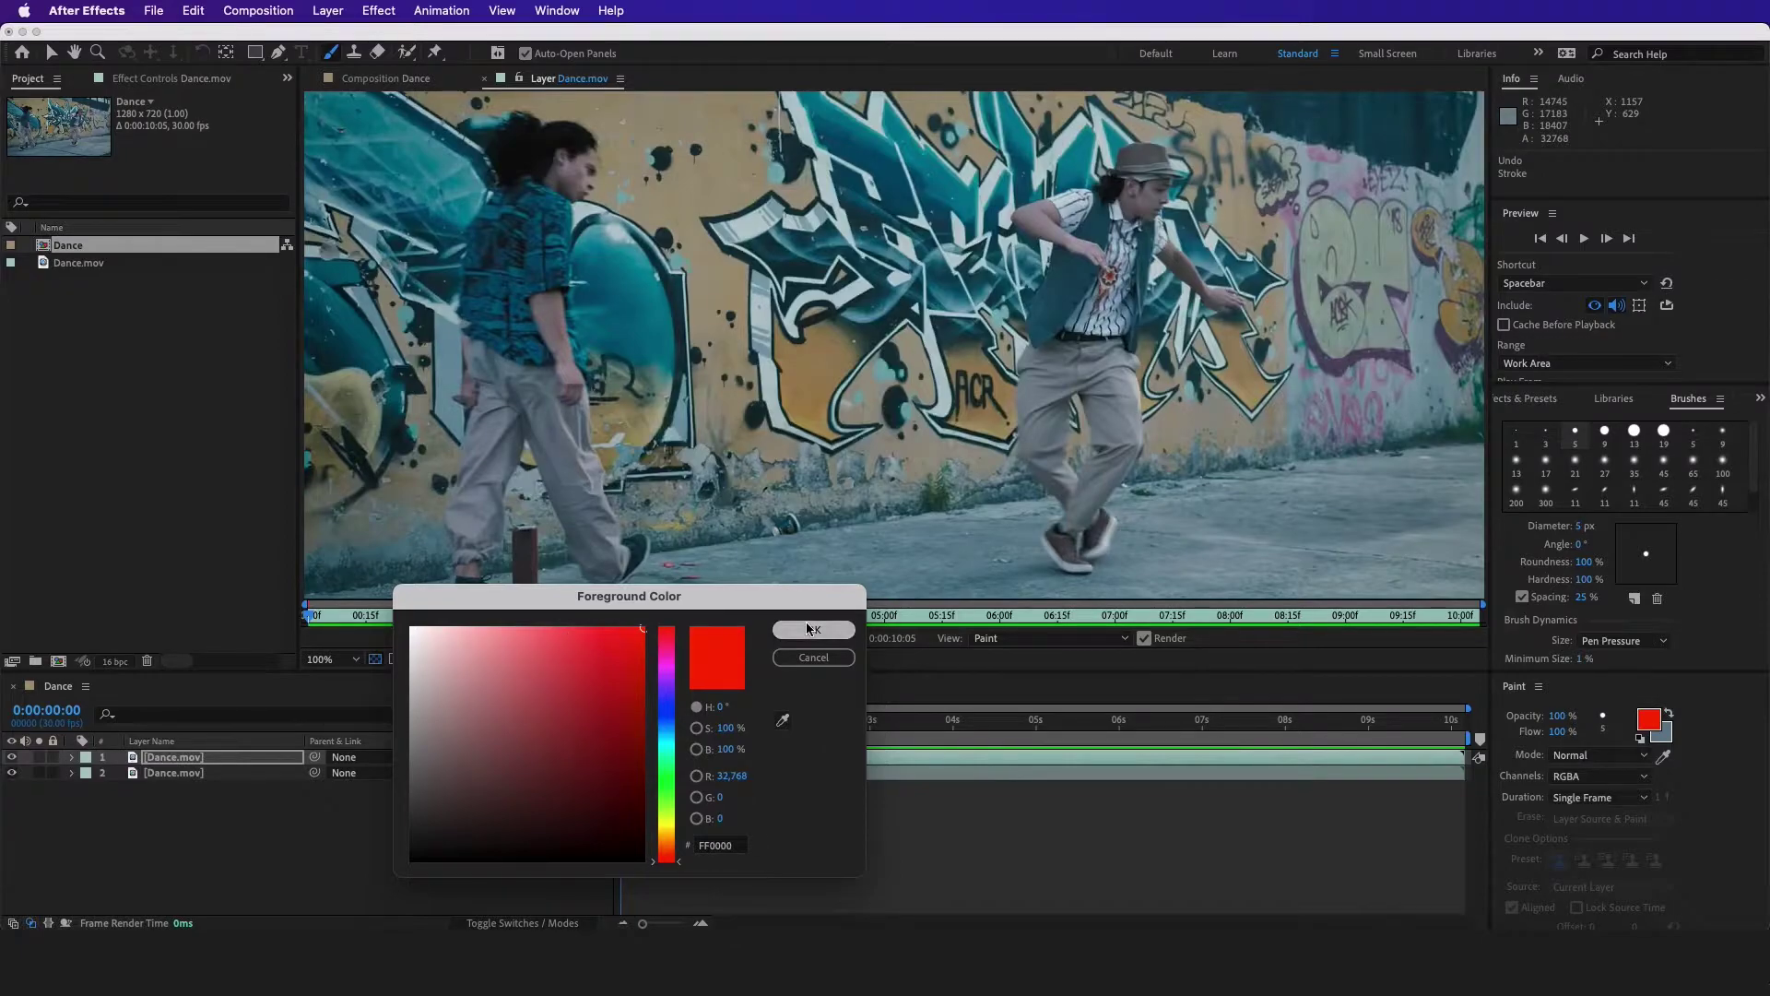
left_click(813, 630)
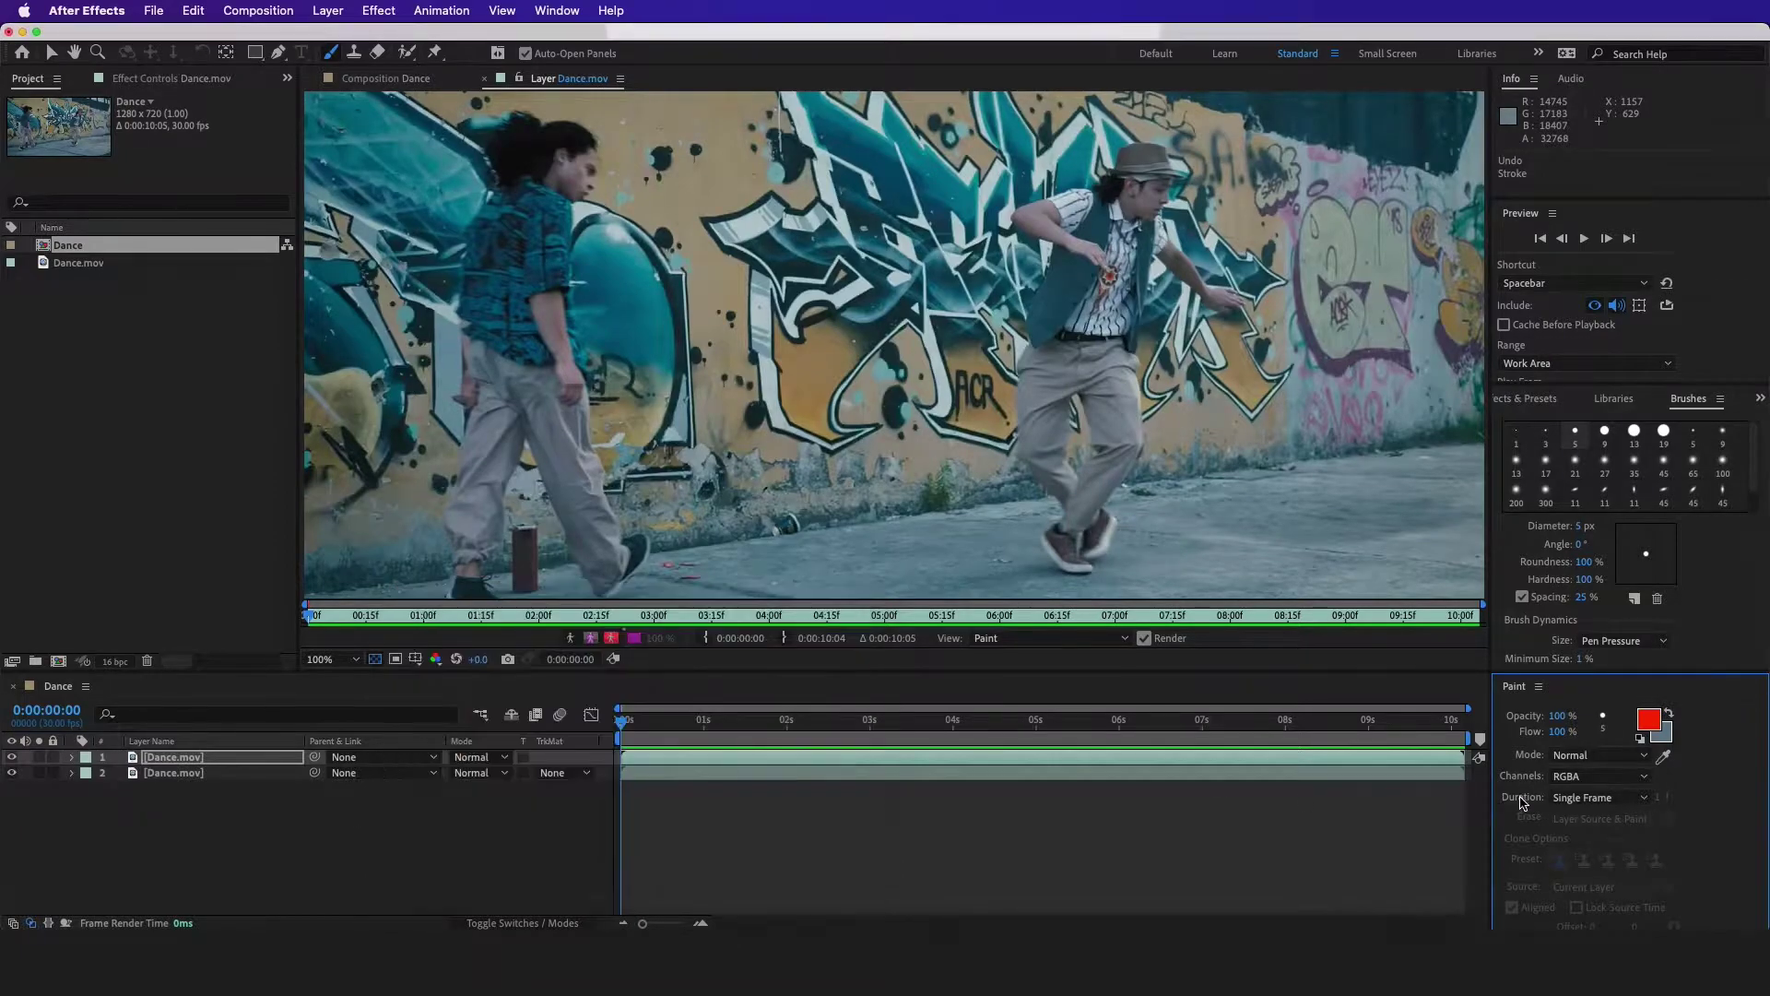
On the first frame, paint a red dot at the toe of the hat-wearing dancer's front shoe.
key("z")
left_click(1066, 458)
left_click_drag(912, 454, 884, 405)
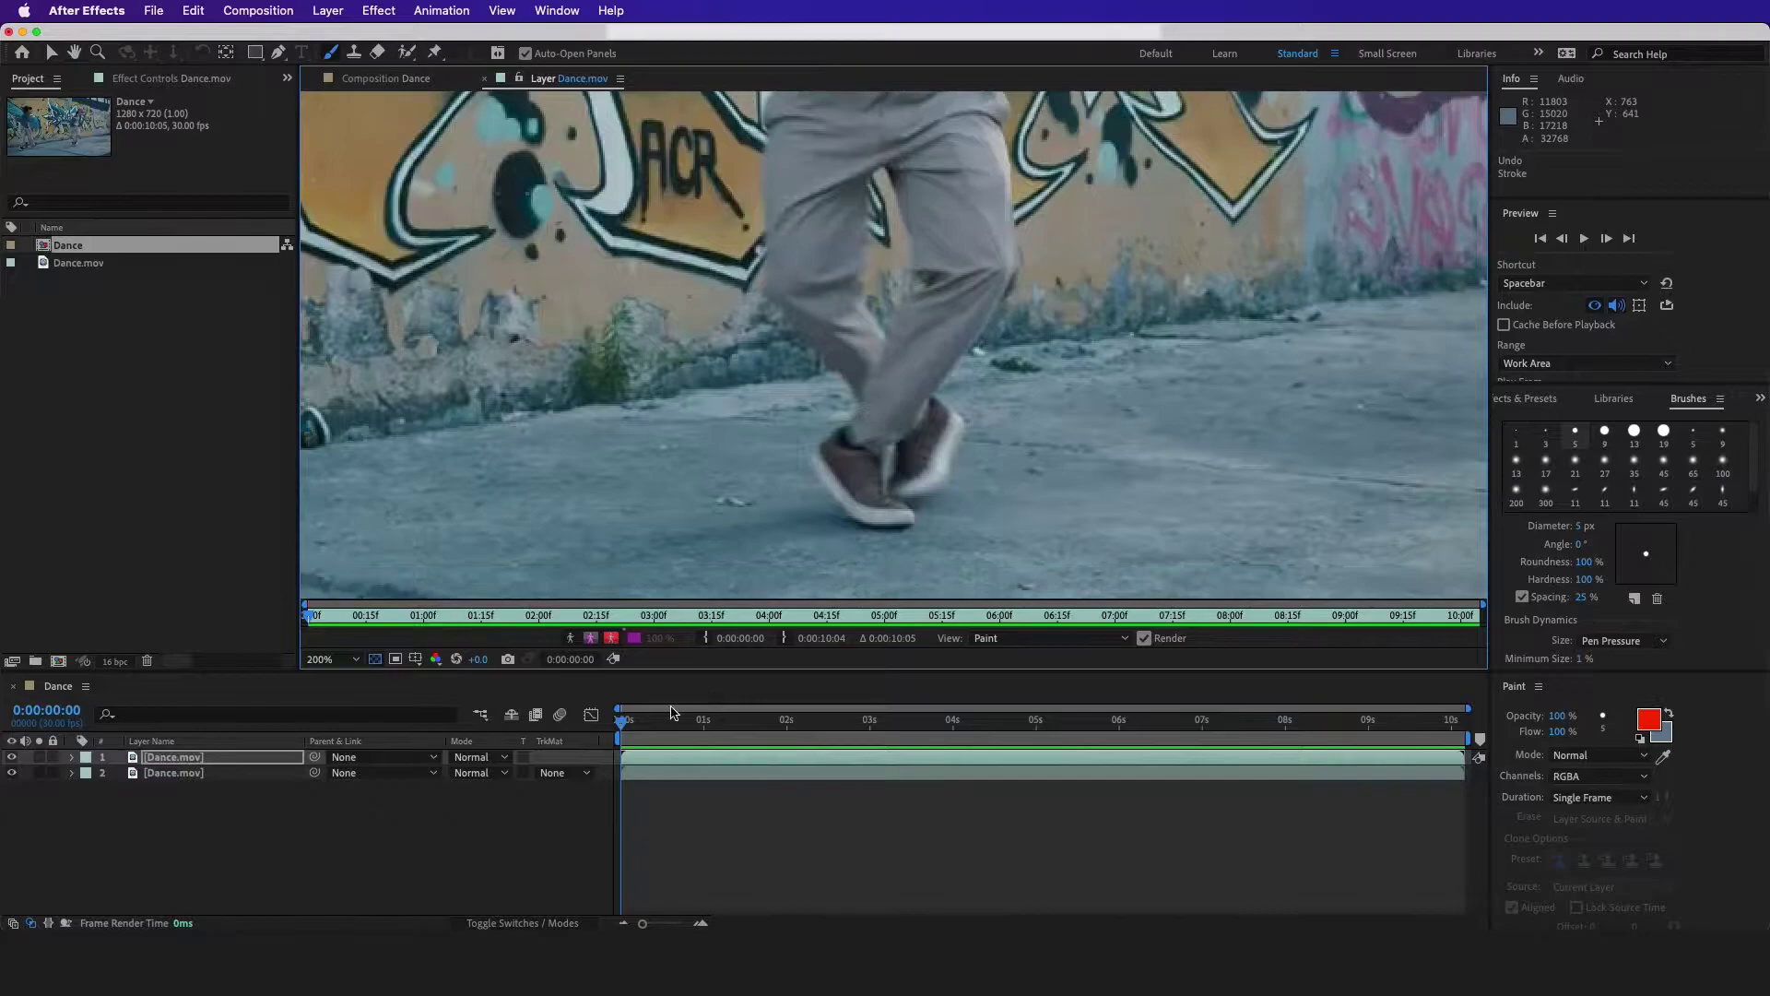
left_click(609, 731)
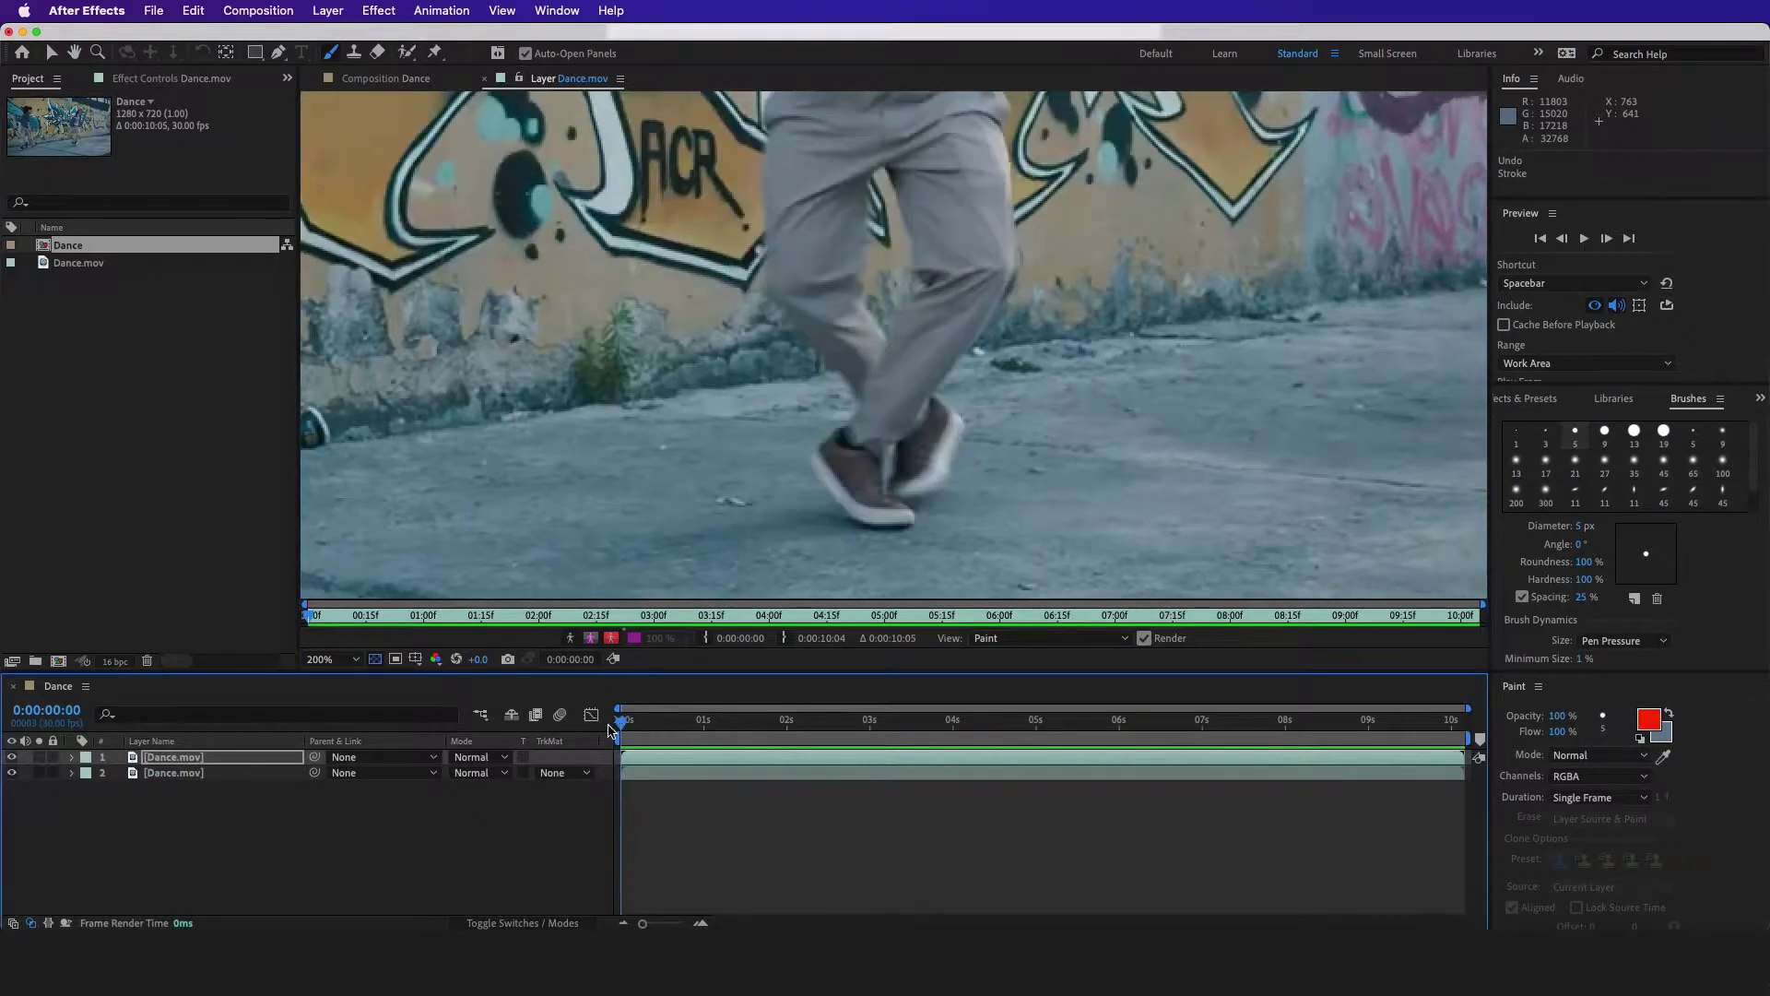
left_click(912, 524)
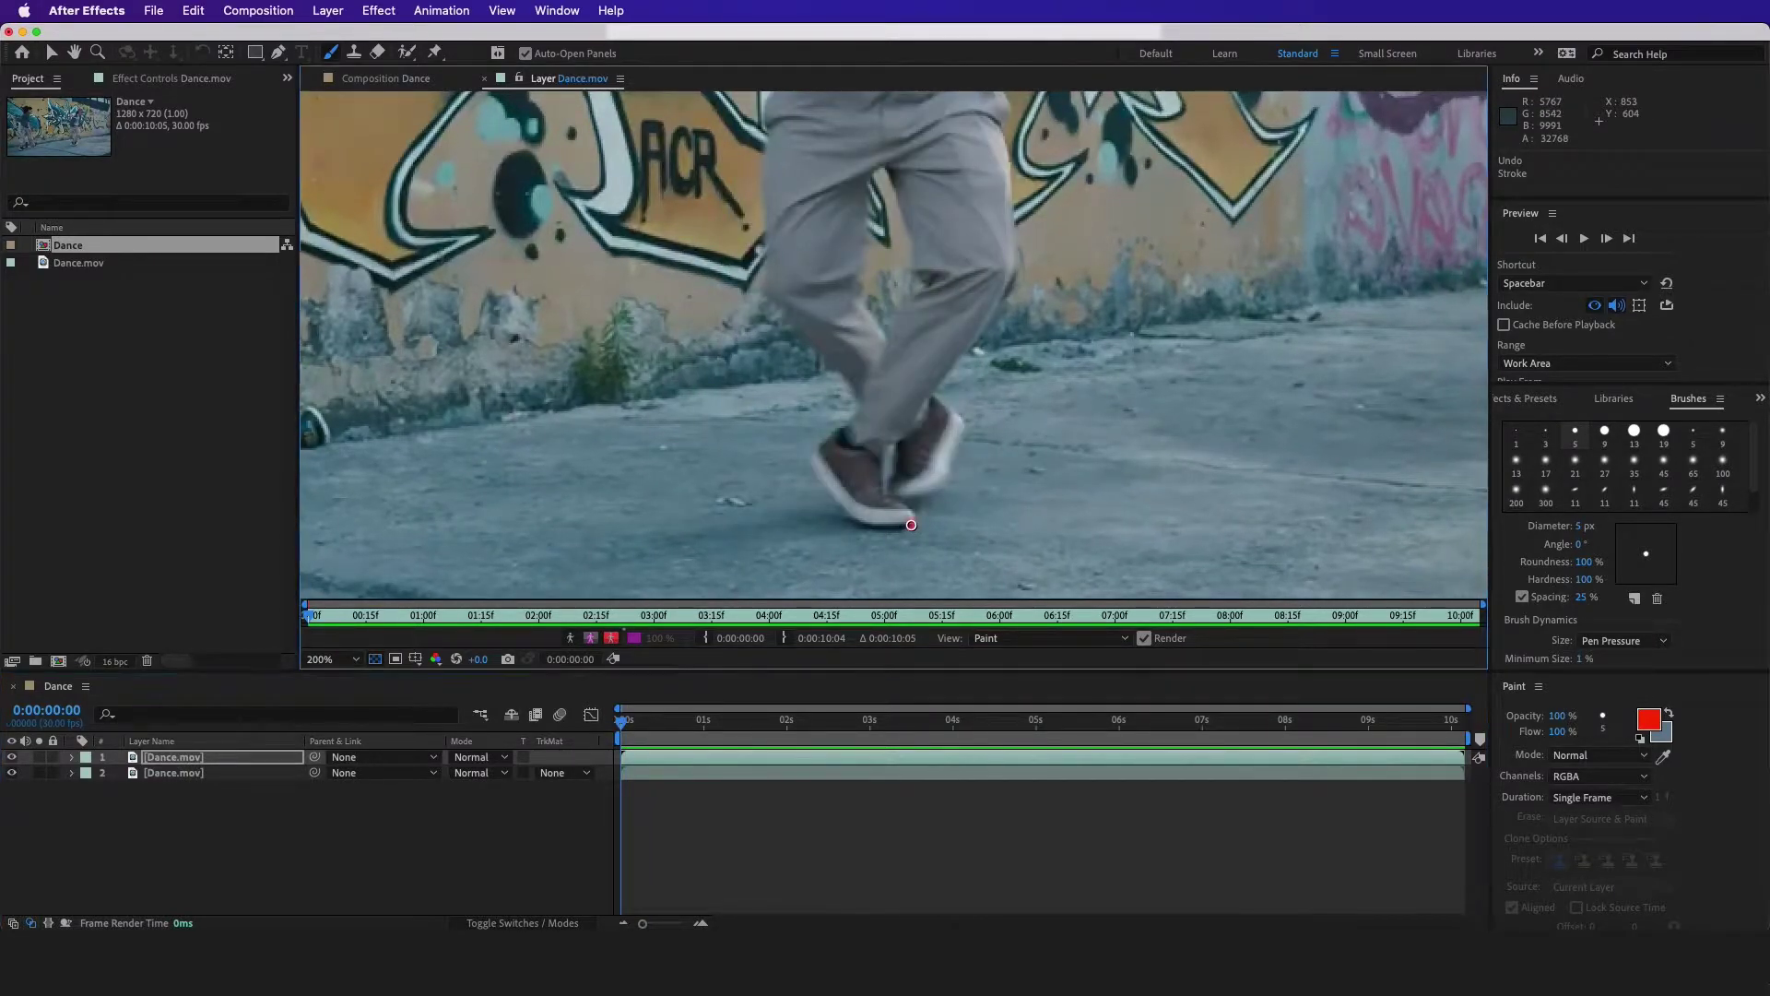
Advance frame by frame, painting a short red stroke on each so the line travels up the dancer's leg and body.
key("Page_Down")
key("Page_Down")
key("Page_Down")
key("Page_Down")
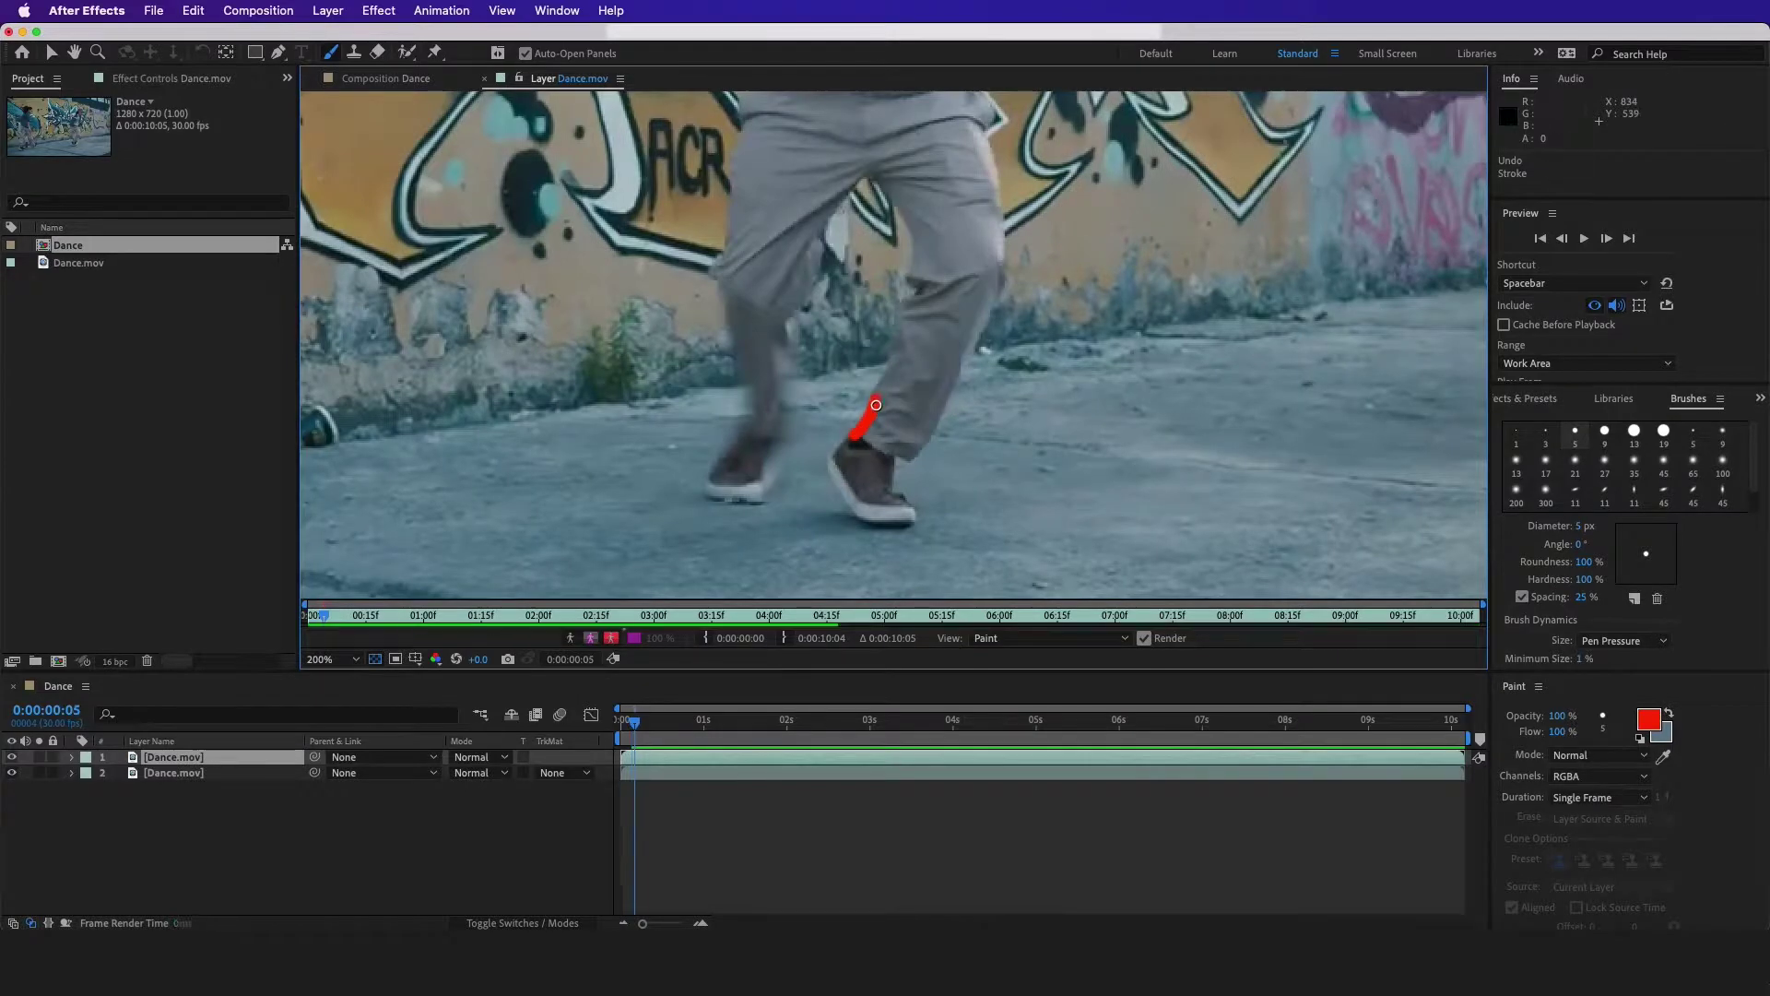
key("Page_Down")
left_click_drag(871, 399, 883, 370)
key("Page_Down")
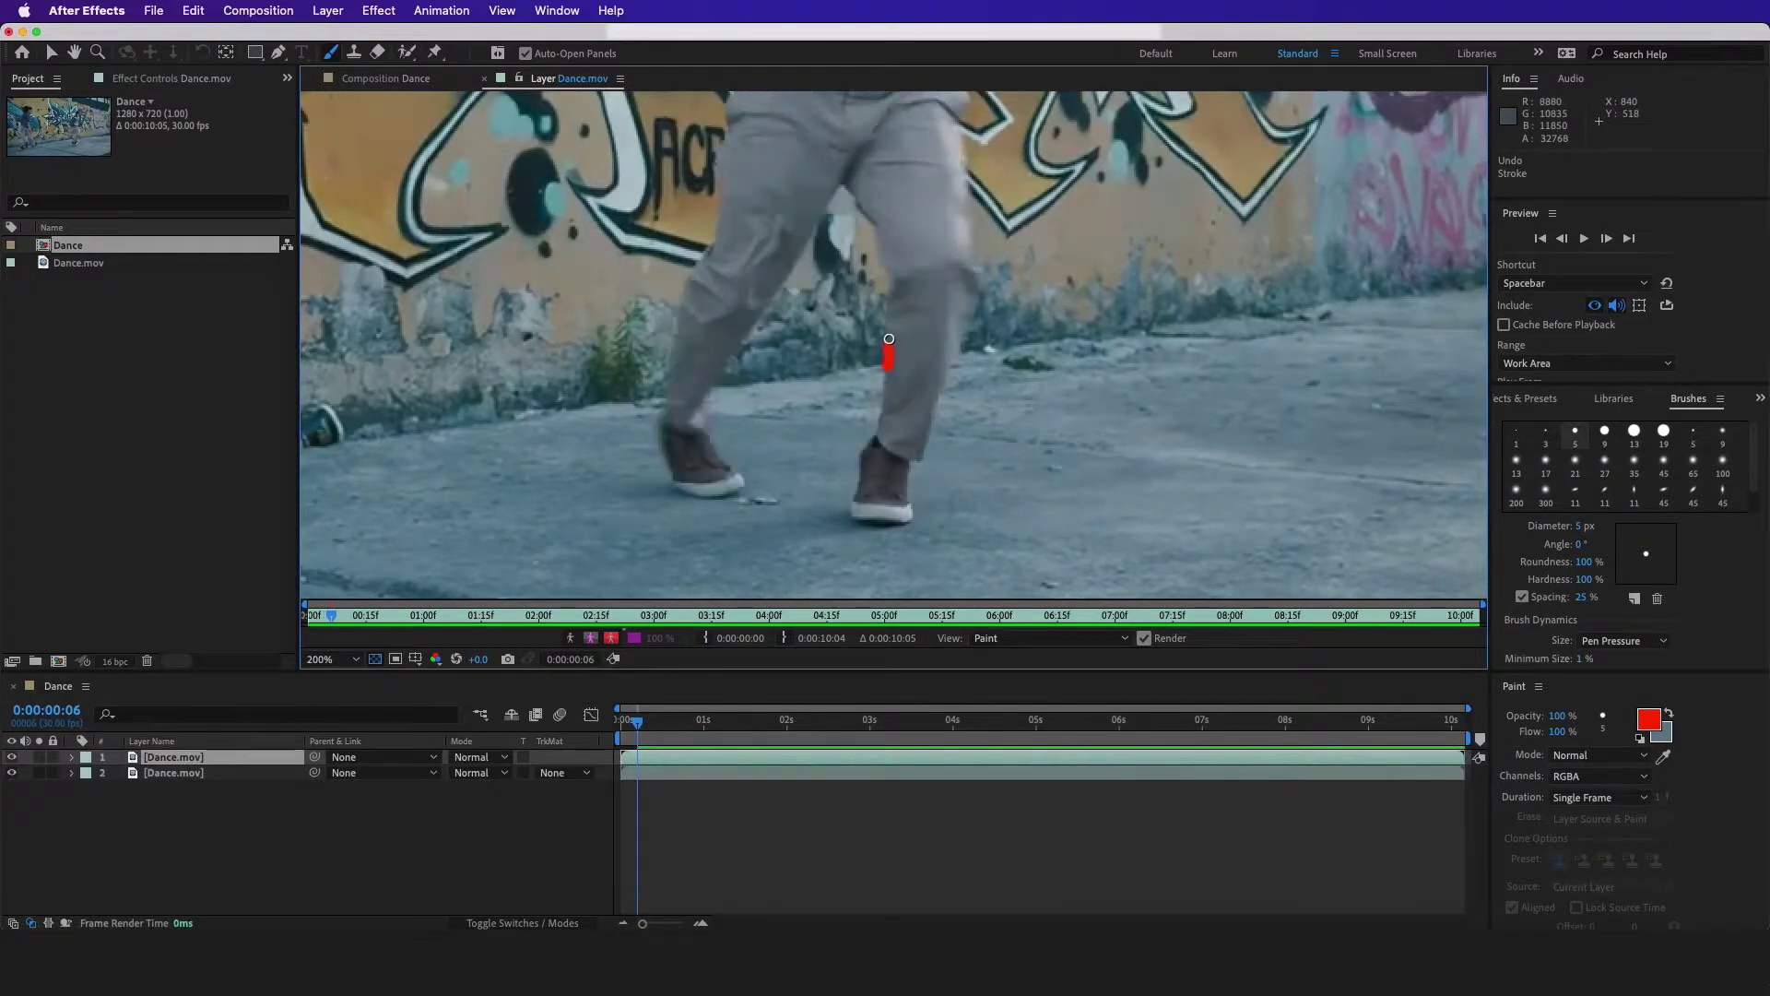
key("Page_Down")
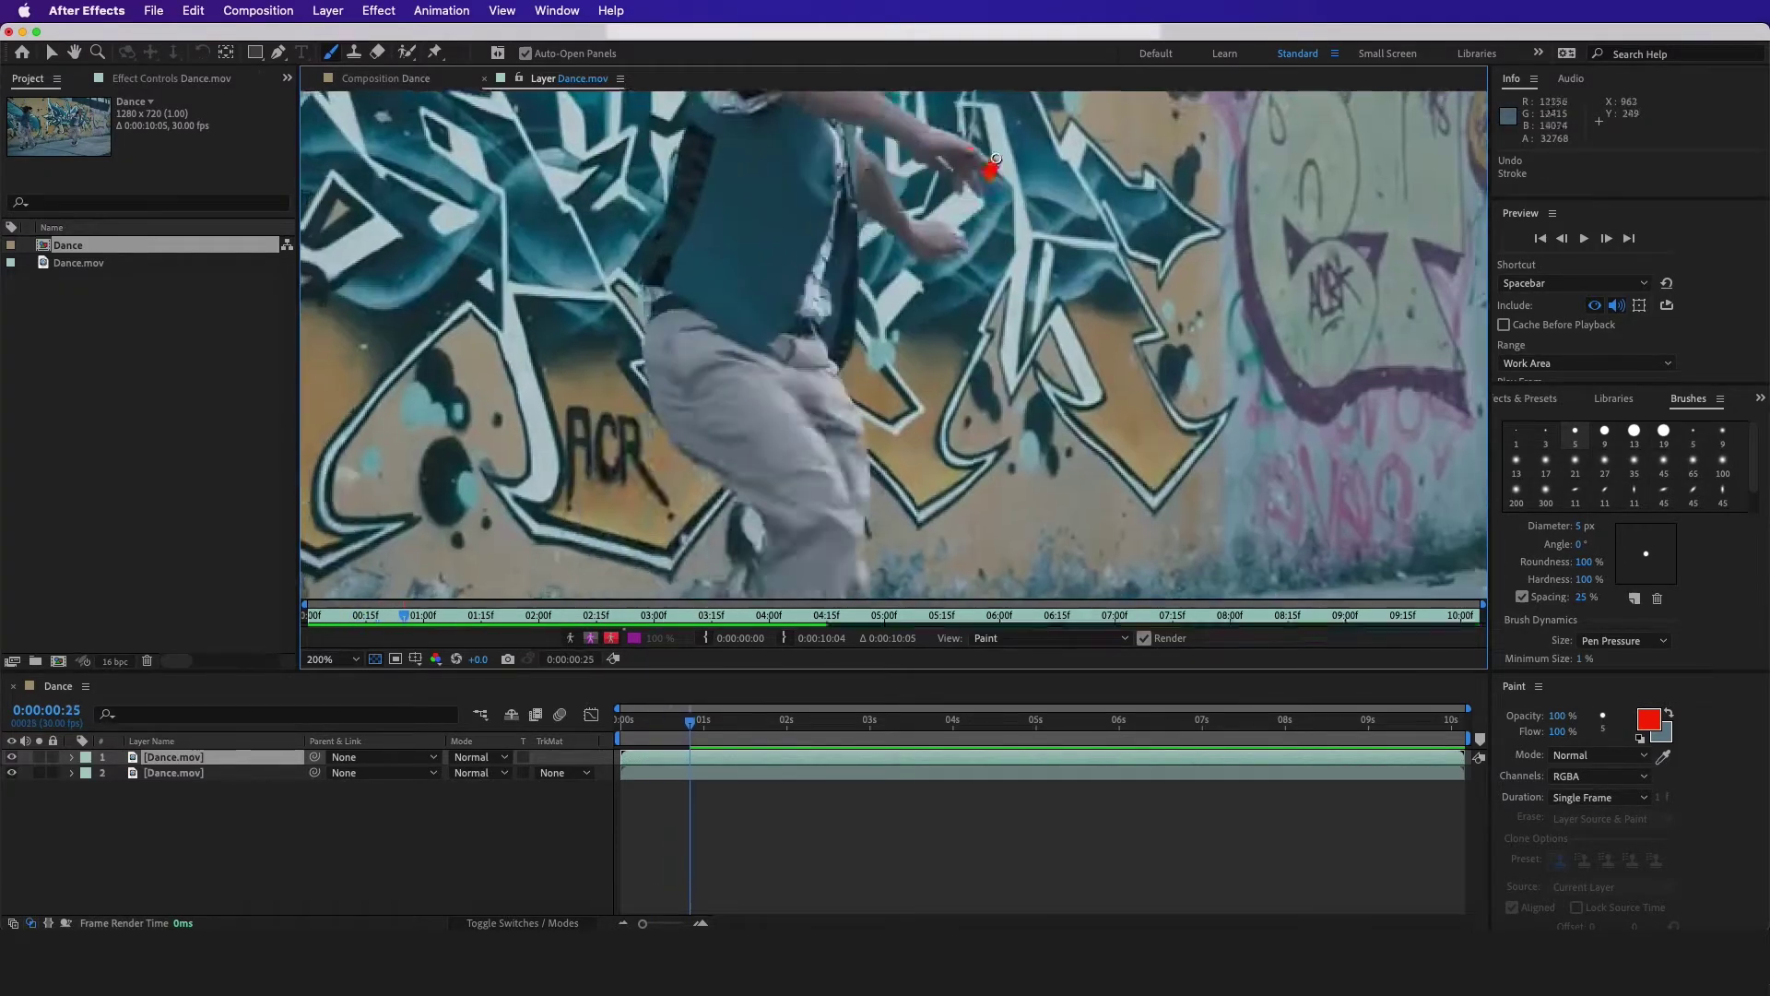
Paint a column of short slanted red strokes up the dancer's vest at 0:00:02:21, undoing the last stroke.
left_click_drag(666, 364, 673, 328)
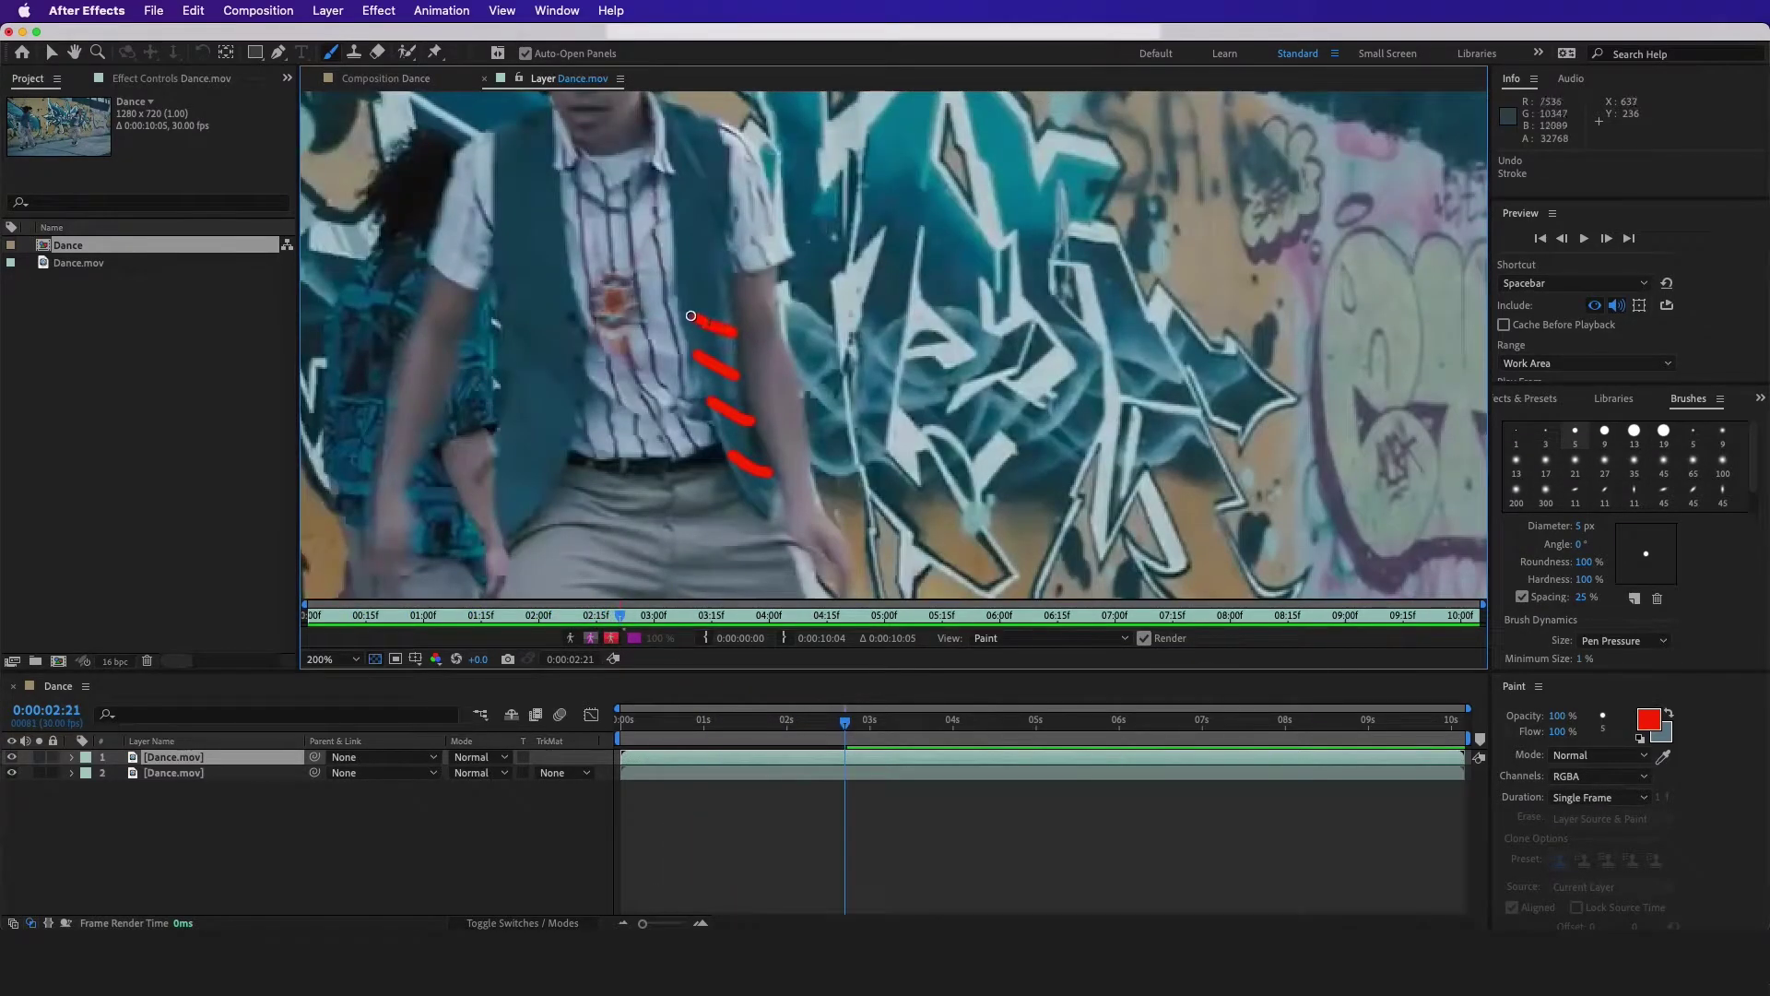
mouse_move(728, 284)
left_mouse_down()
mouse_move(674, 249)
mouse_move(707, 228)
mouse_move(677, 210)
mouse_move(717, 189)
mouse_move(676, 150)
left_mouse_up()
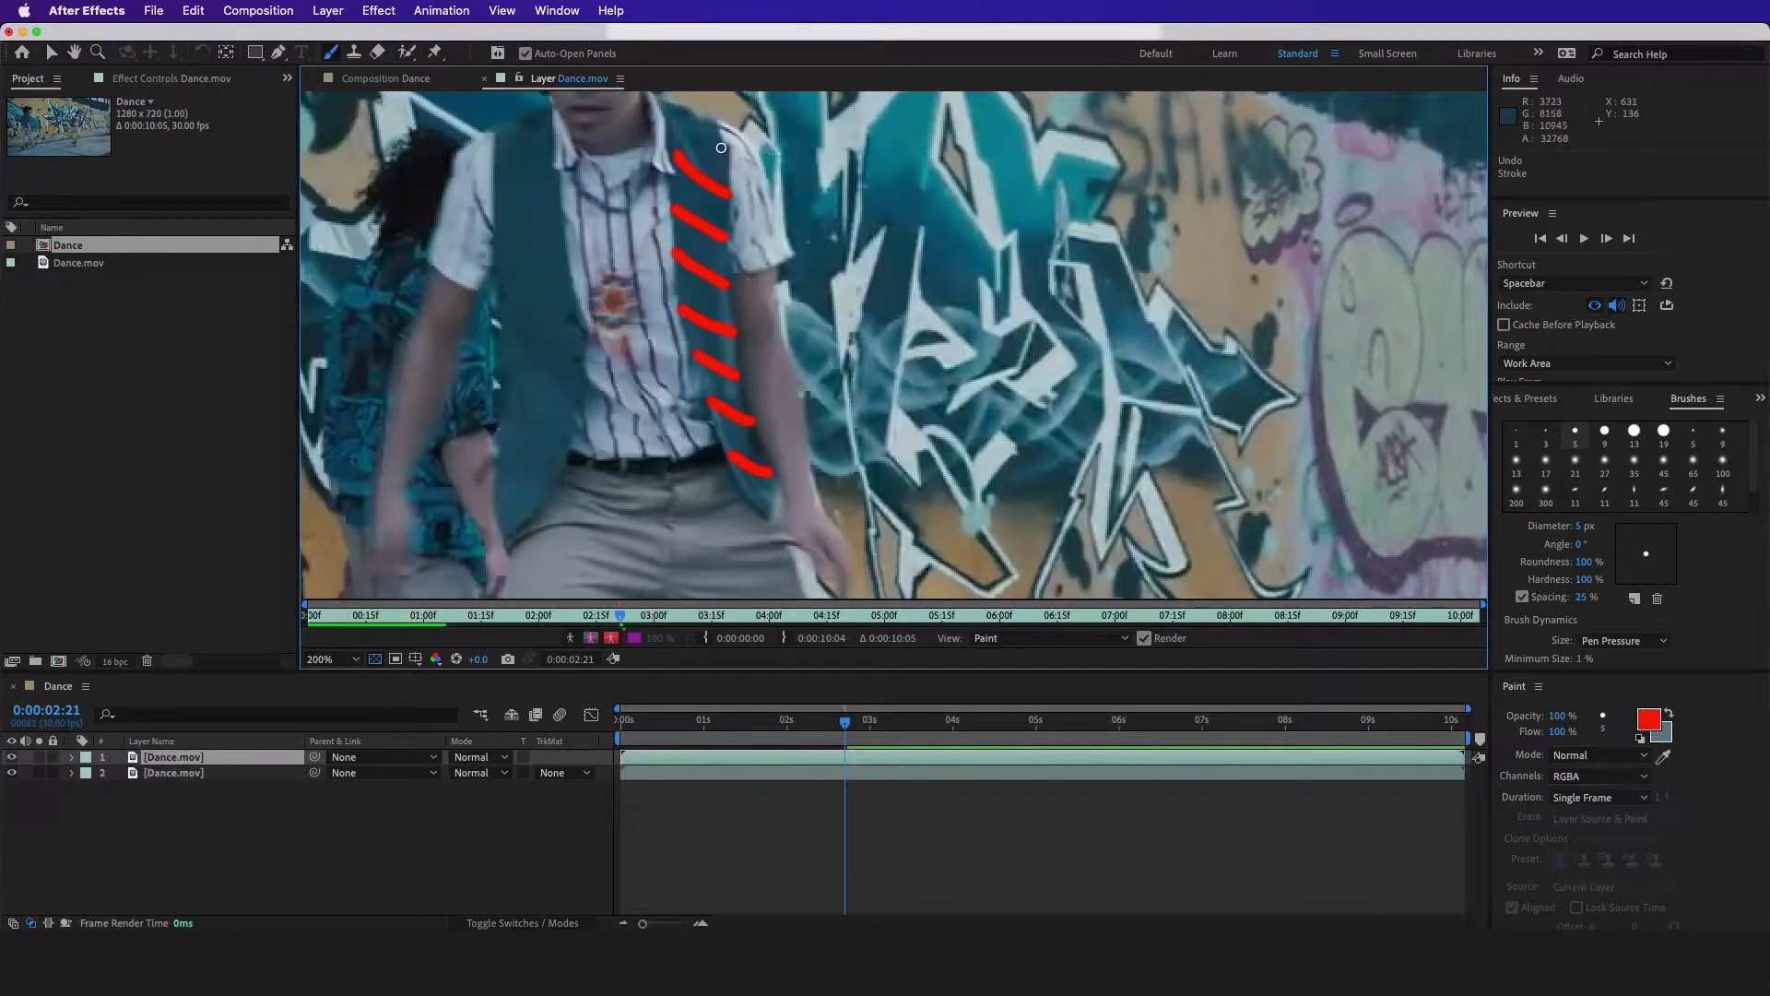
key("super+z")
Return to the start of the timeline and preview the painted animation in the Dance composition view.
mouse_move(862, 738)
left_mouse_down()
mouse_move(627, 765)
mouse_move(752, 765)
mouse_move(628, 783)
left_mouse_up()
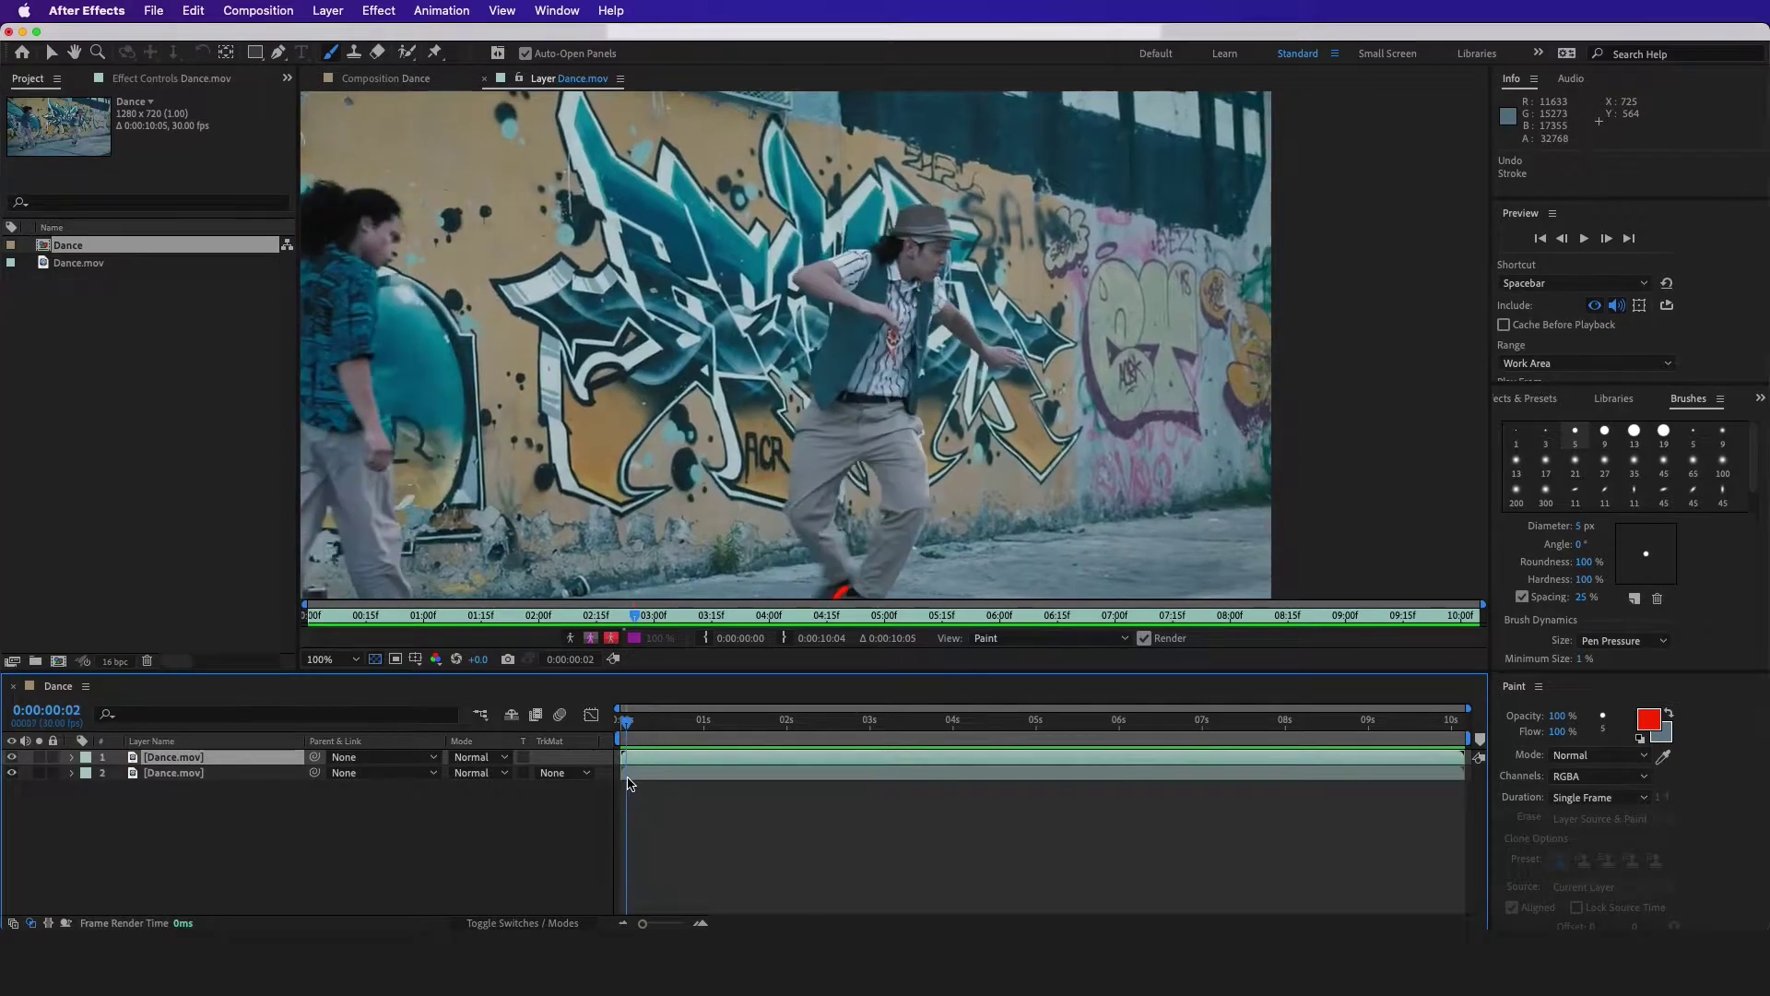
left_click(373, 79)
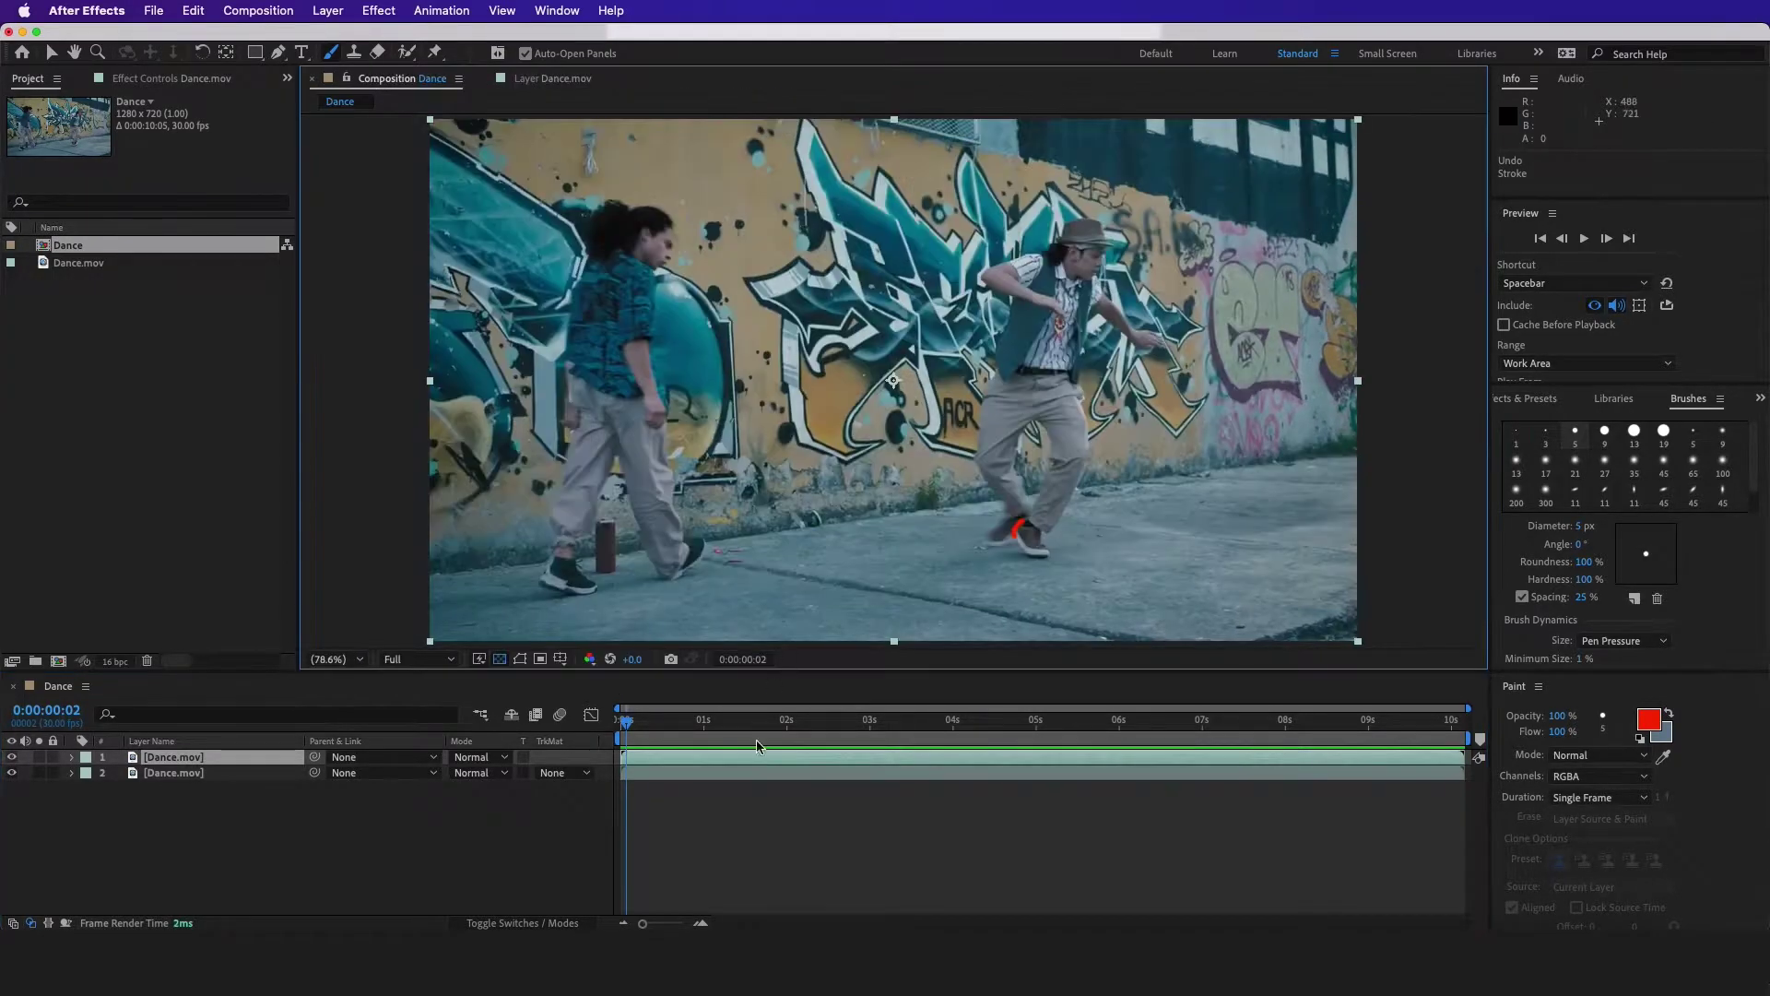
key("space")
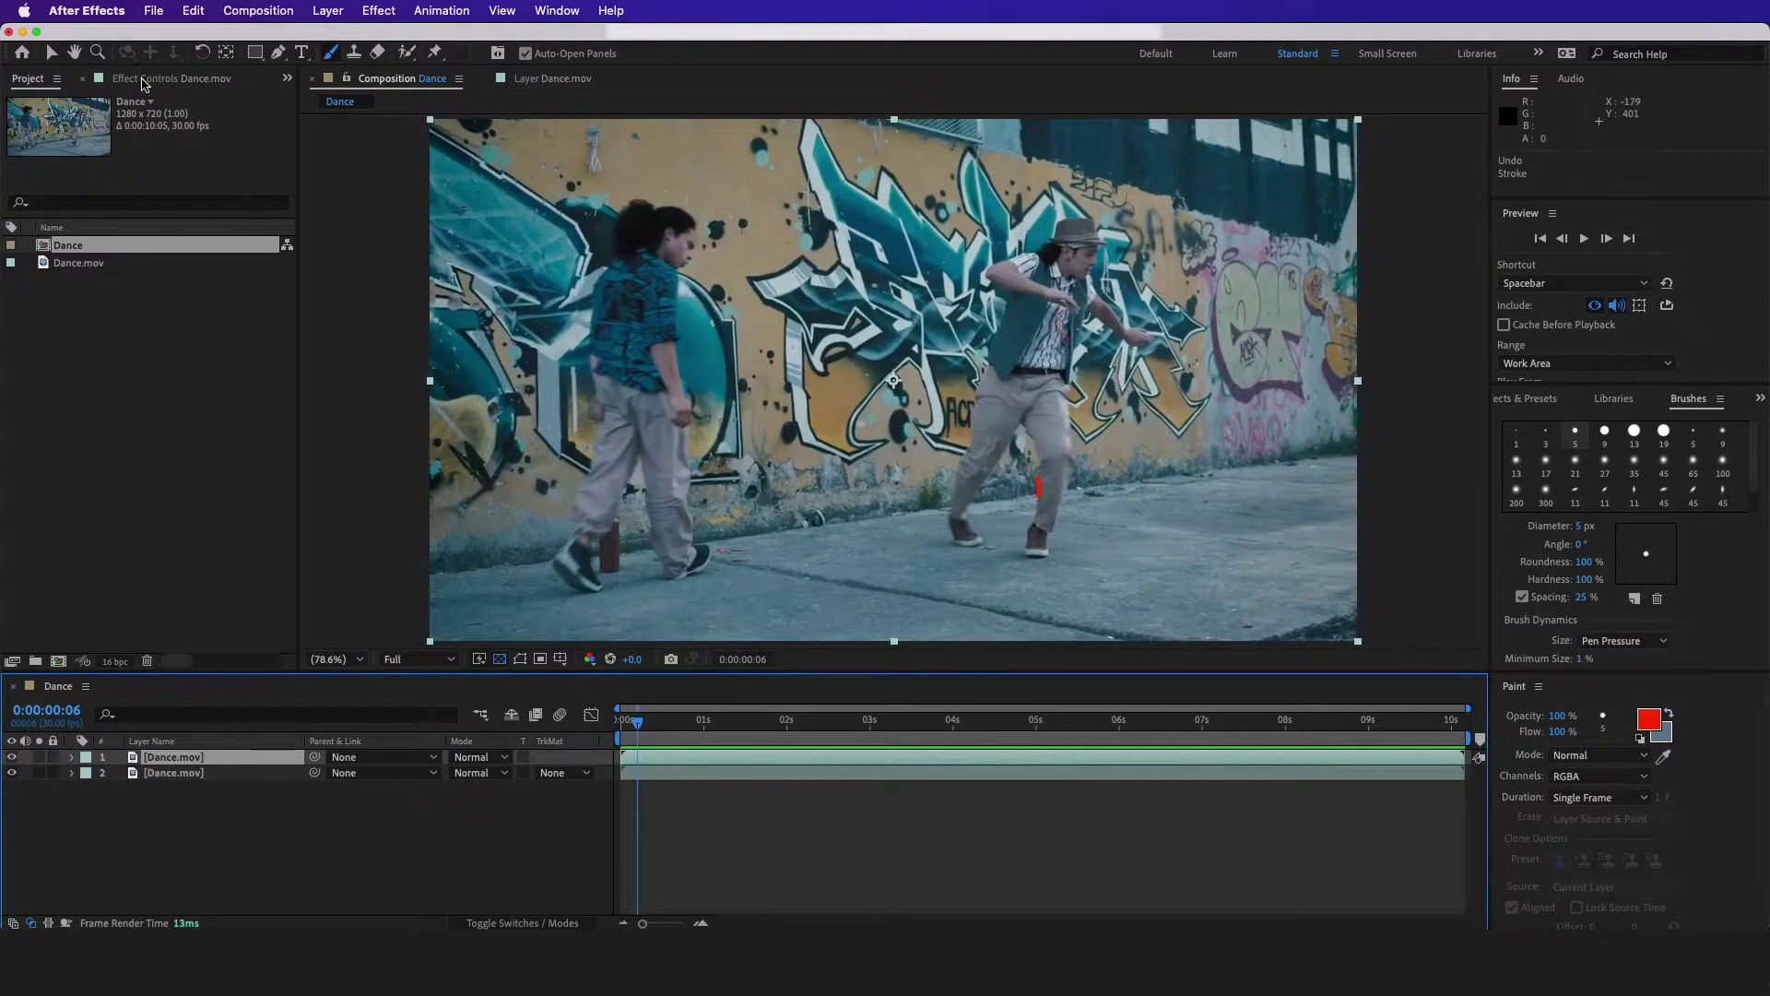
Enable Paint on Transparent in the top layer's Paint effect and hide the bottom Dance.mov layer.
left_click(139, 80)
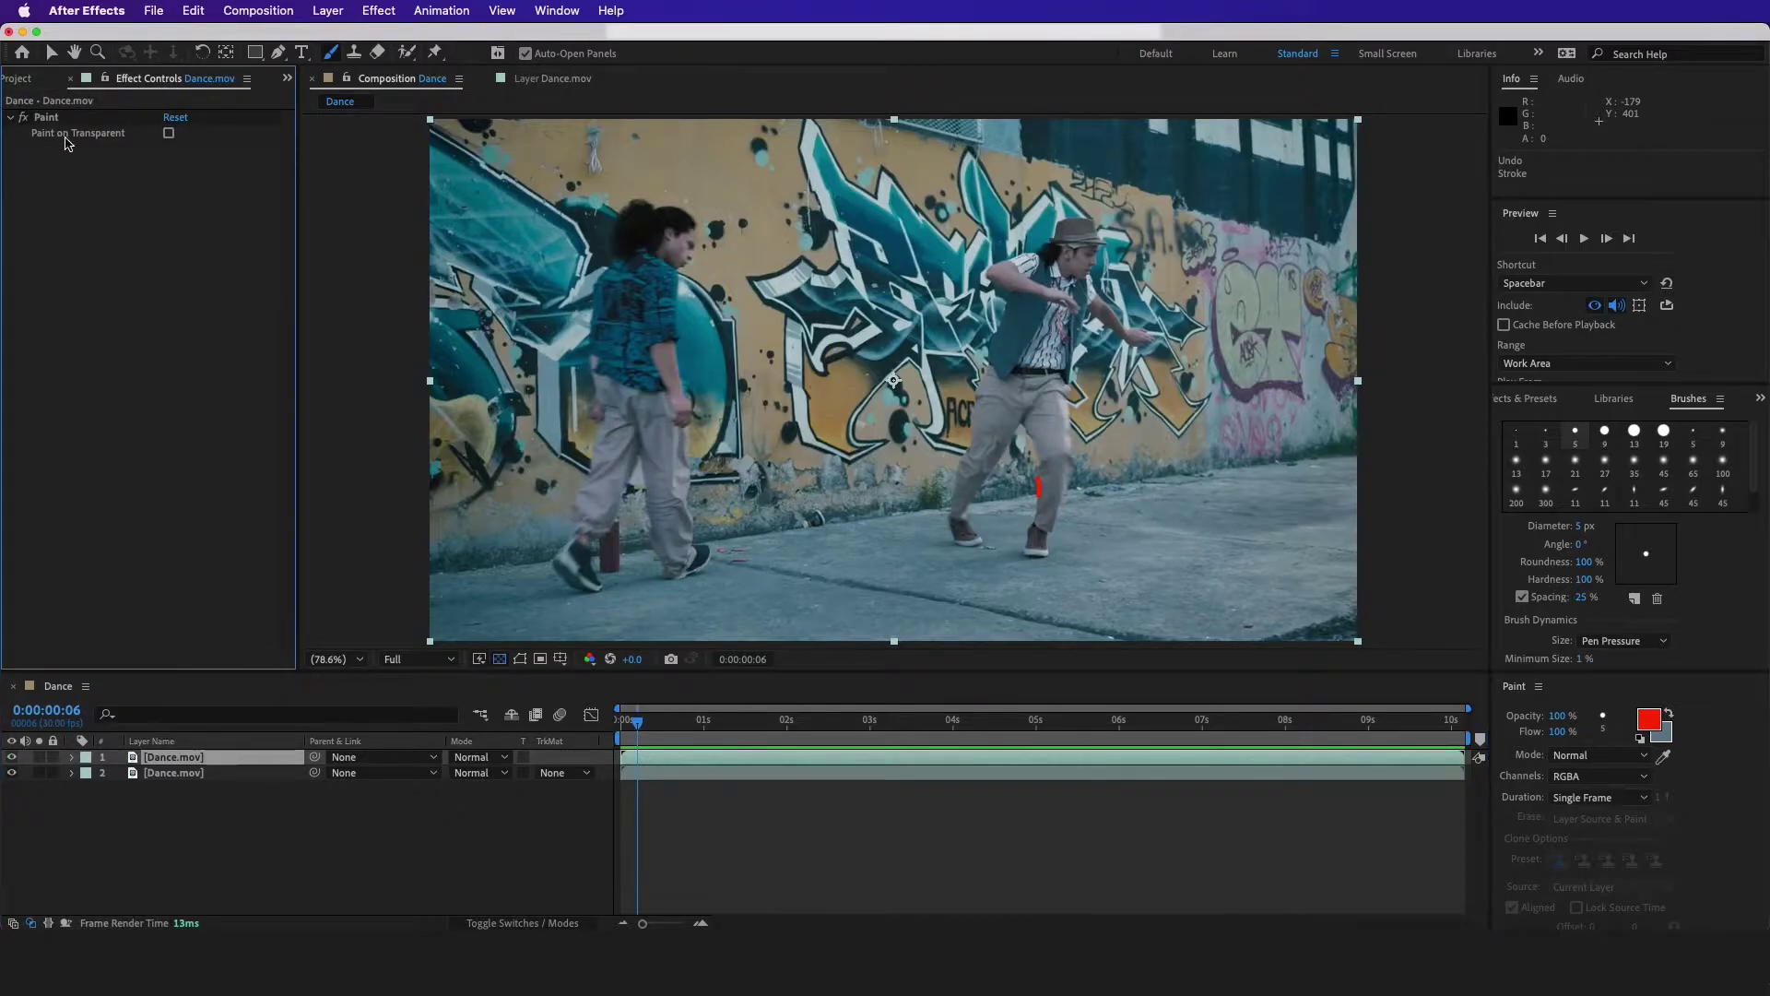
left_click(169, 134)
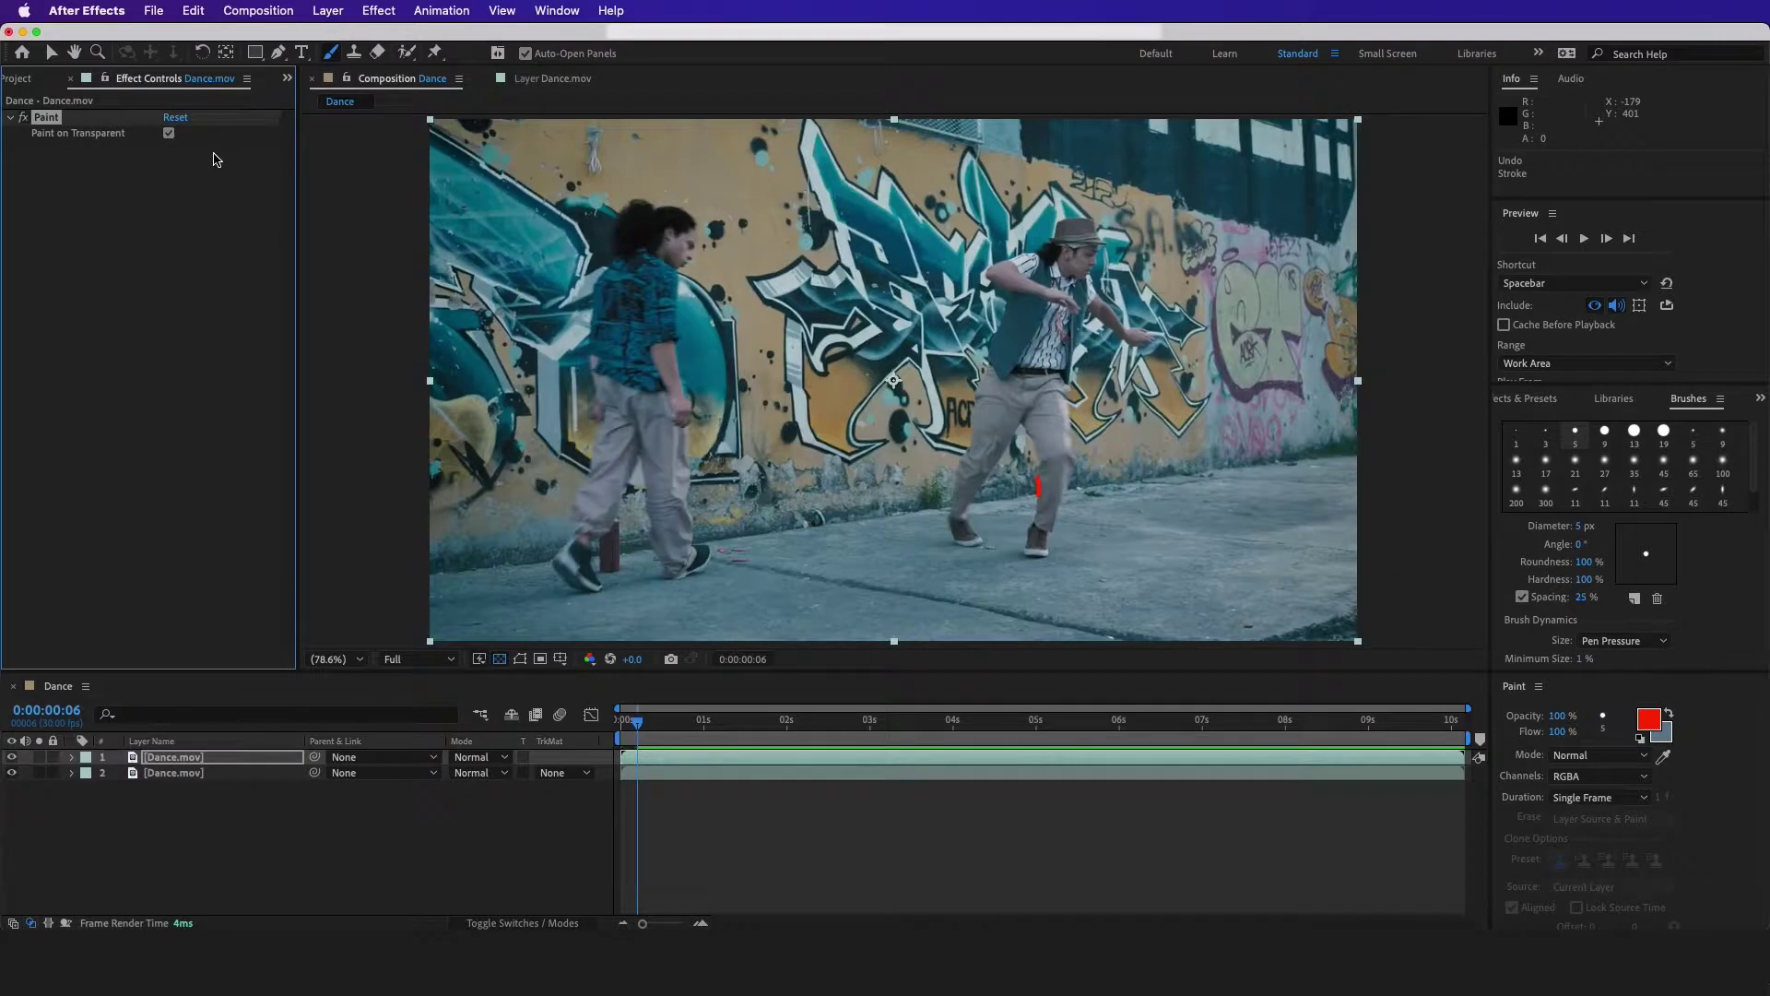
left_click(169, 134)
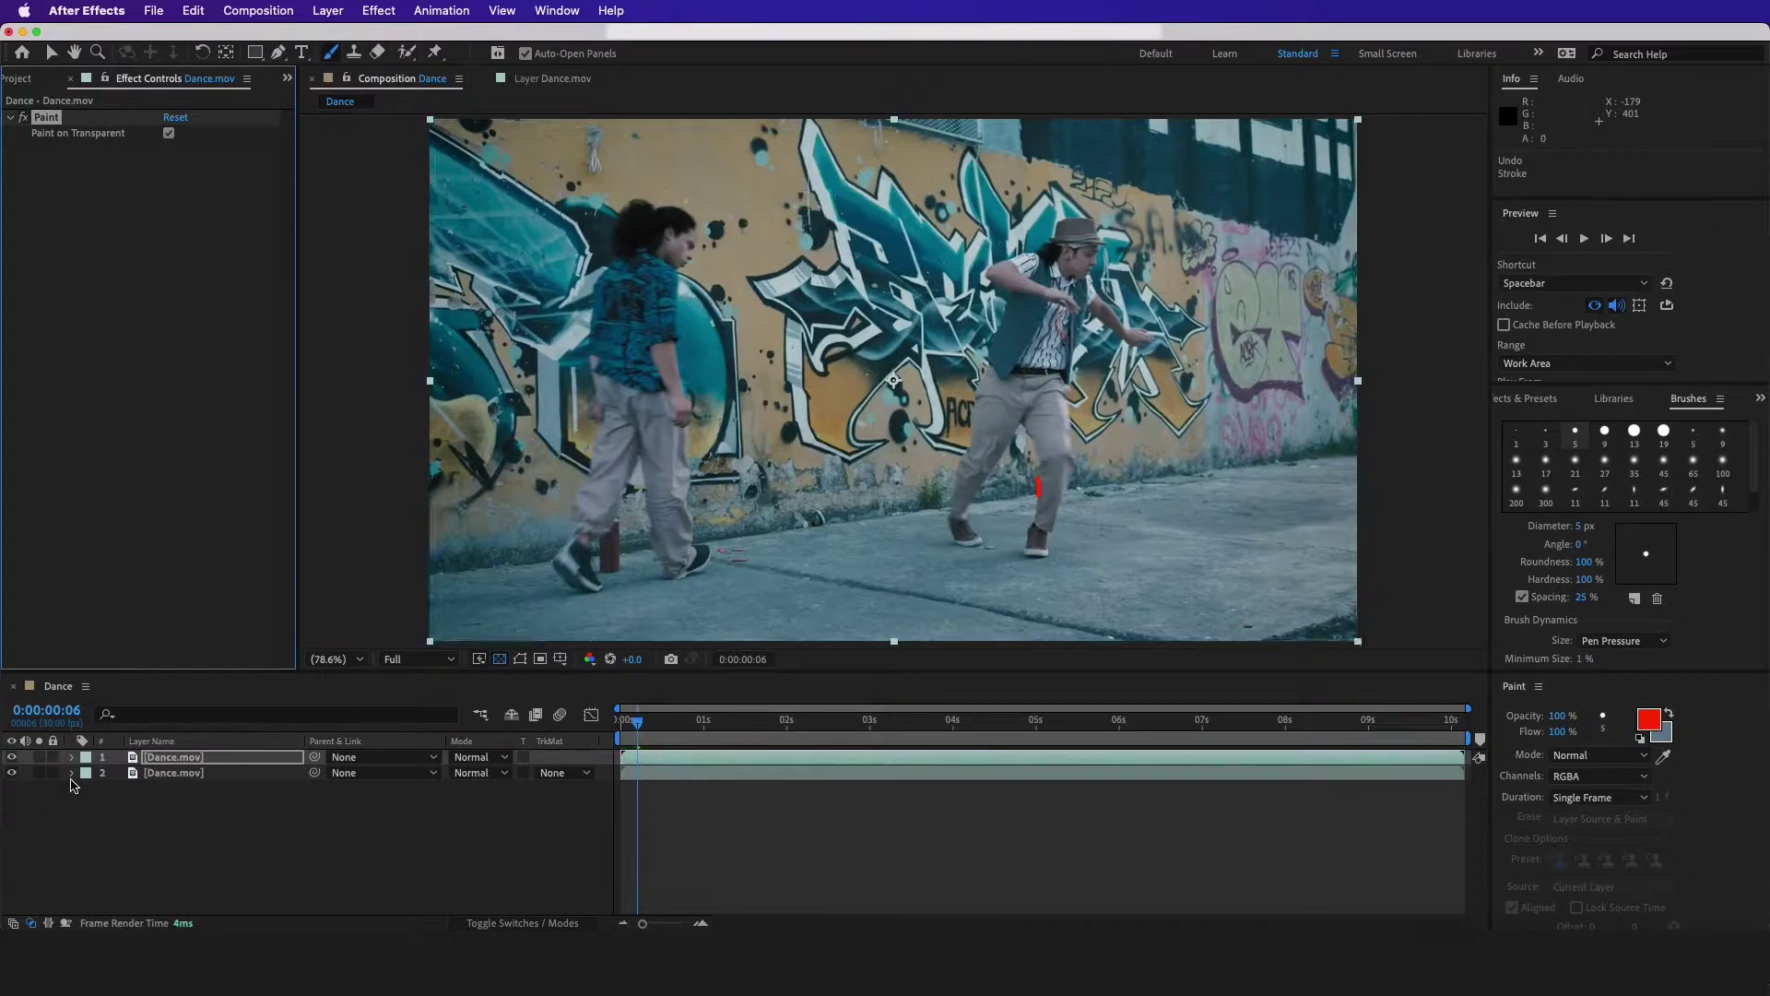
left_click(139, 774)
left_click(11, 773)
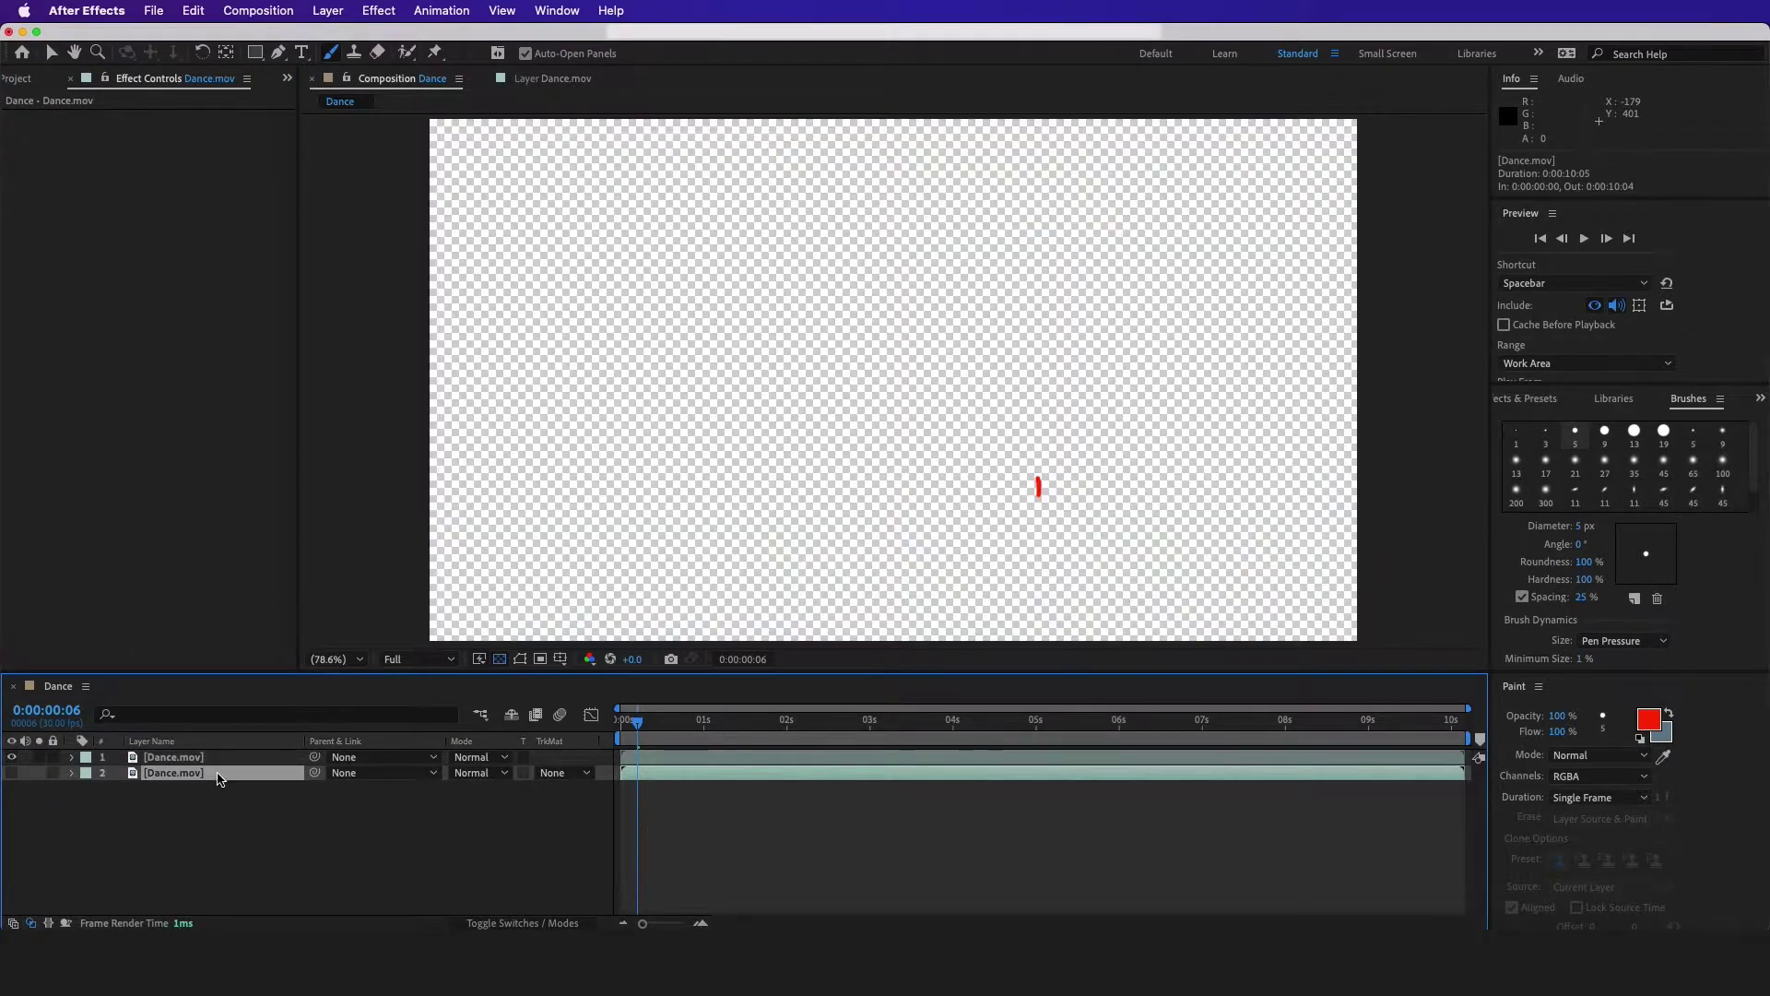
Toggle the top layer's Paint on Transparent at a few frames to compare the isolated strokes with the footage, leaving it enabled.
left_click(211, 762)
left_click(169, 135)
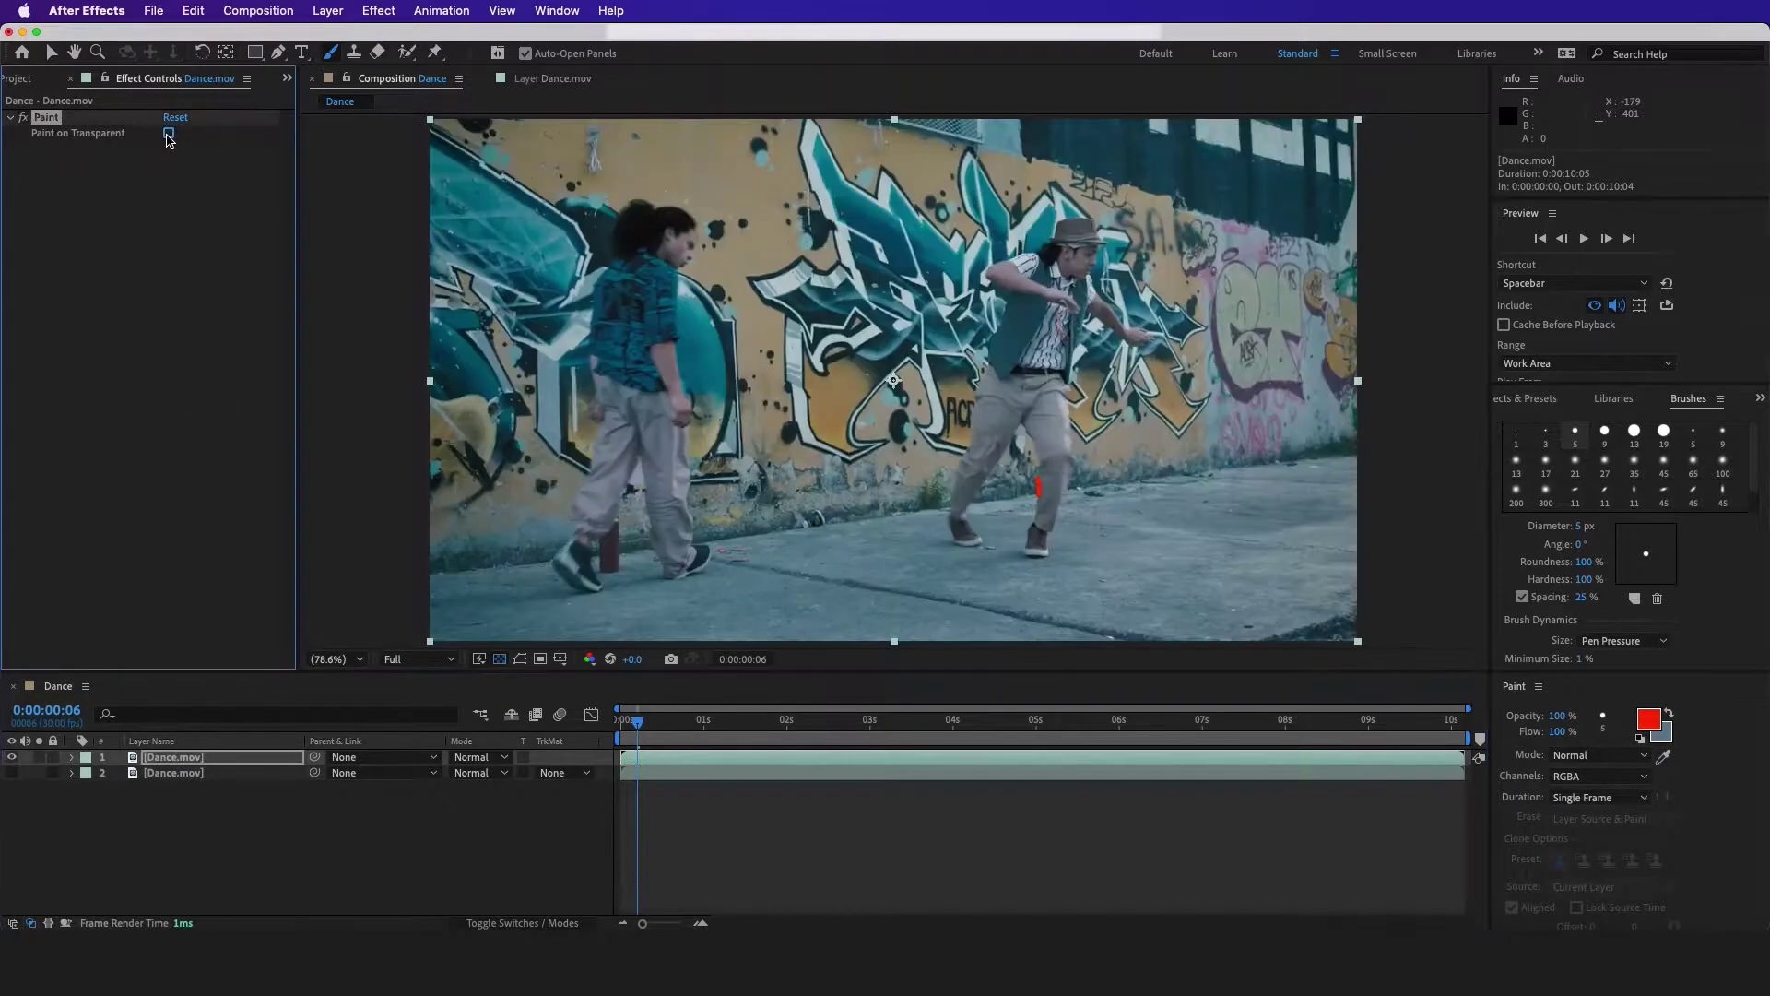
left_click(169, 135)
left_click(169, 134)
left_click(169, 134)
mouse_move(636, 727)
left_mouse_down()
mouse_move(684, 728)
mouse_move(630, 734)
mouse_move(654, 735)
left_mouse_up()
left_click(169, 133)
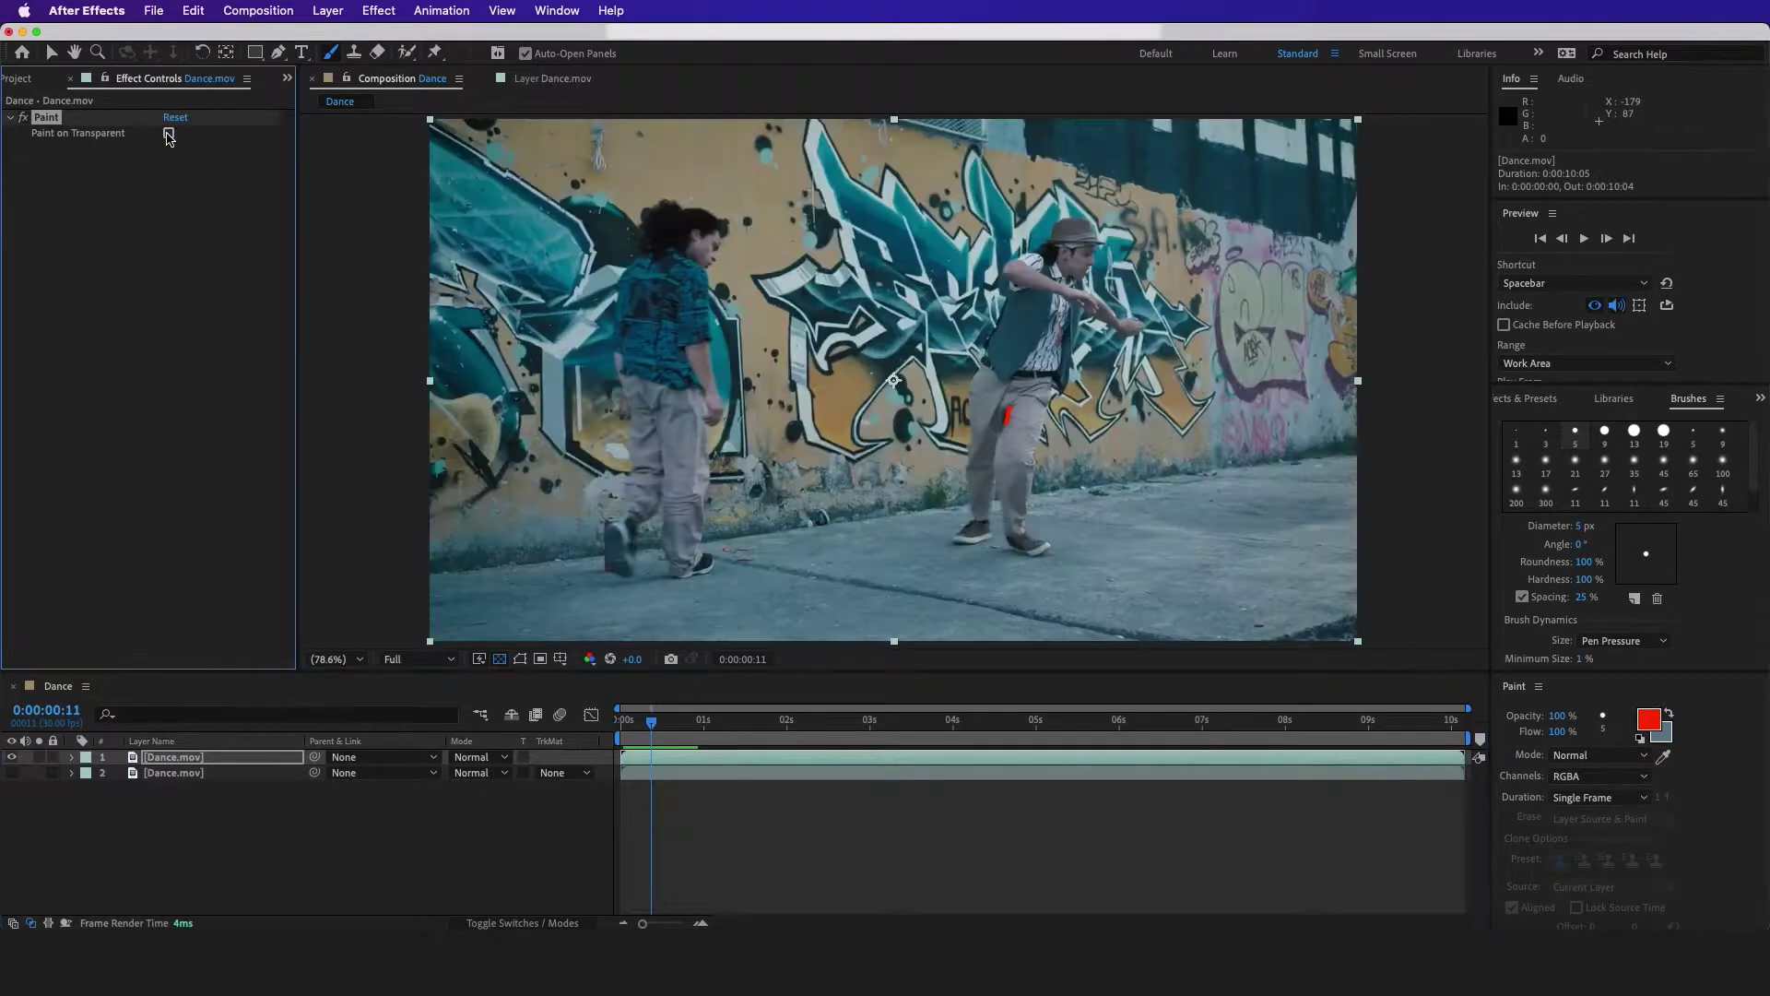
left_click(168, 133)
left_click(644, 722)
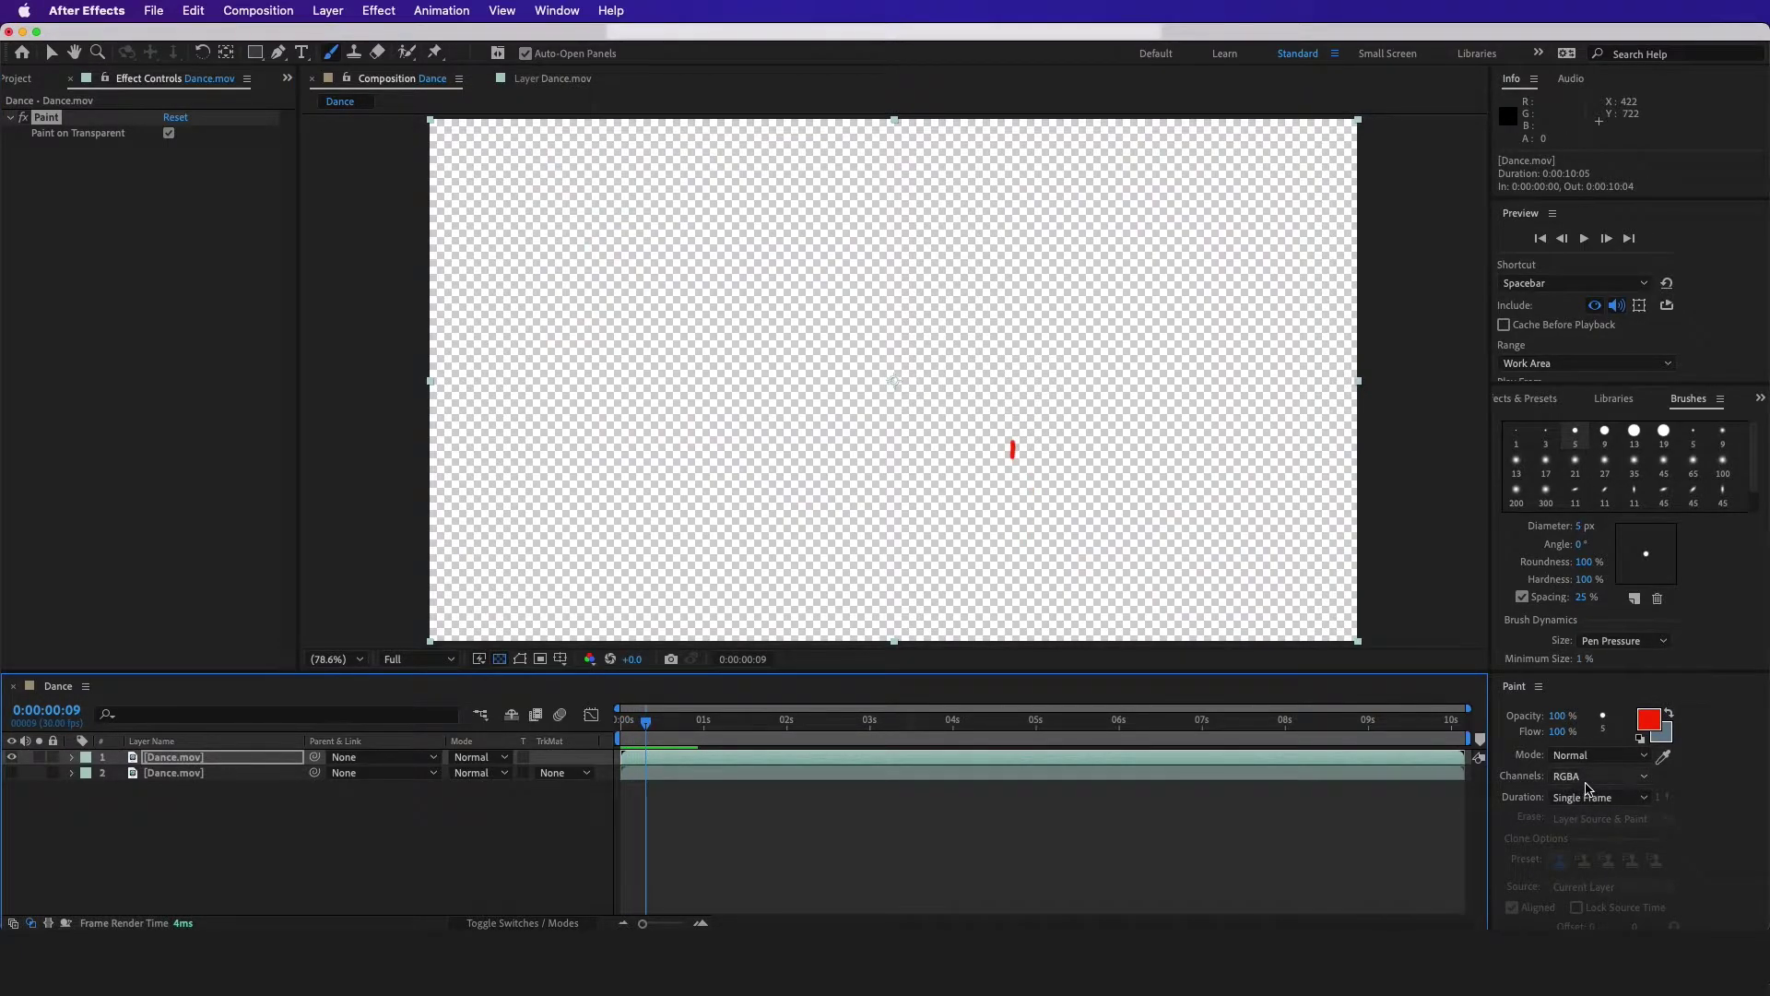
Find the Fill effect under Generate and apply it to the top Dance.mov layer.
key("super+5")
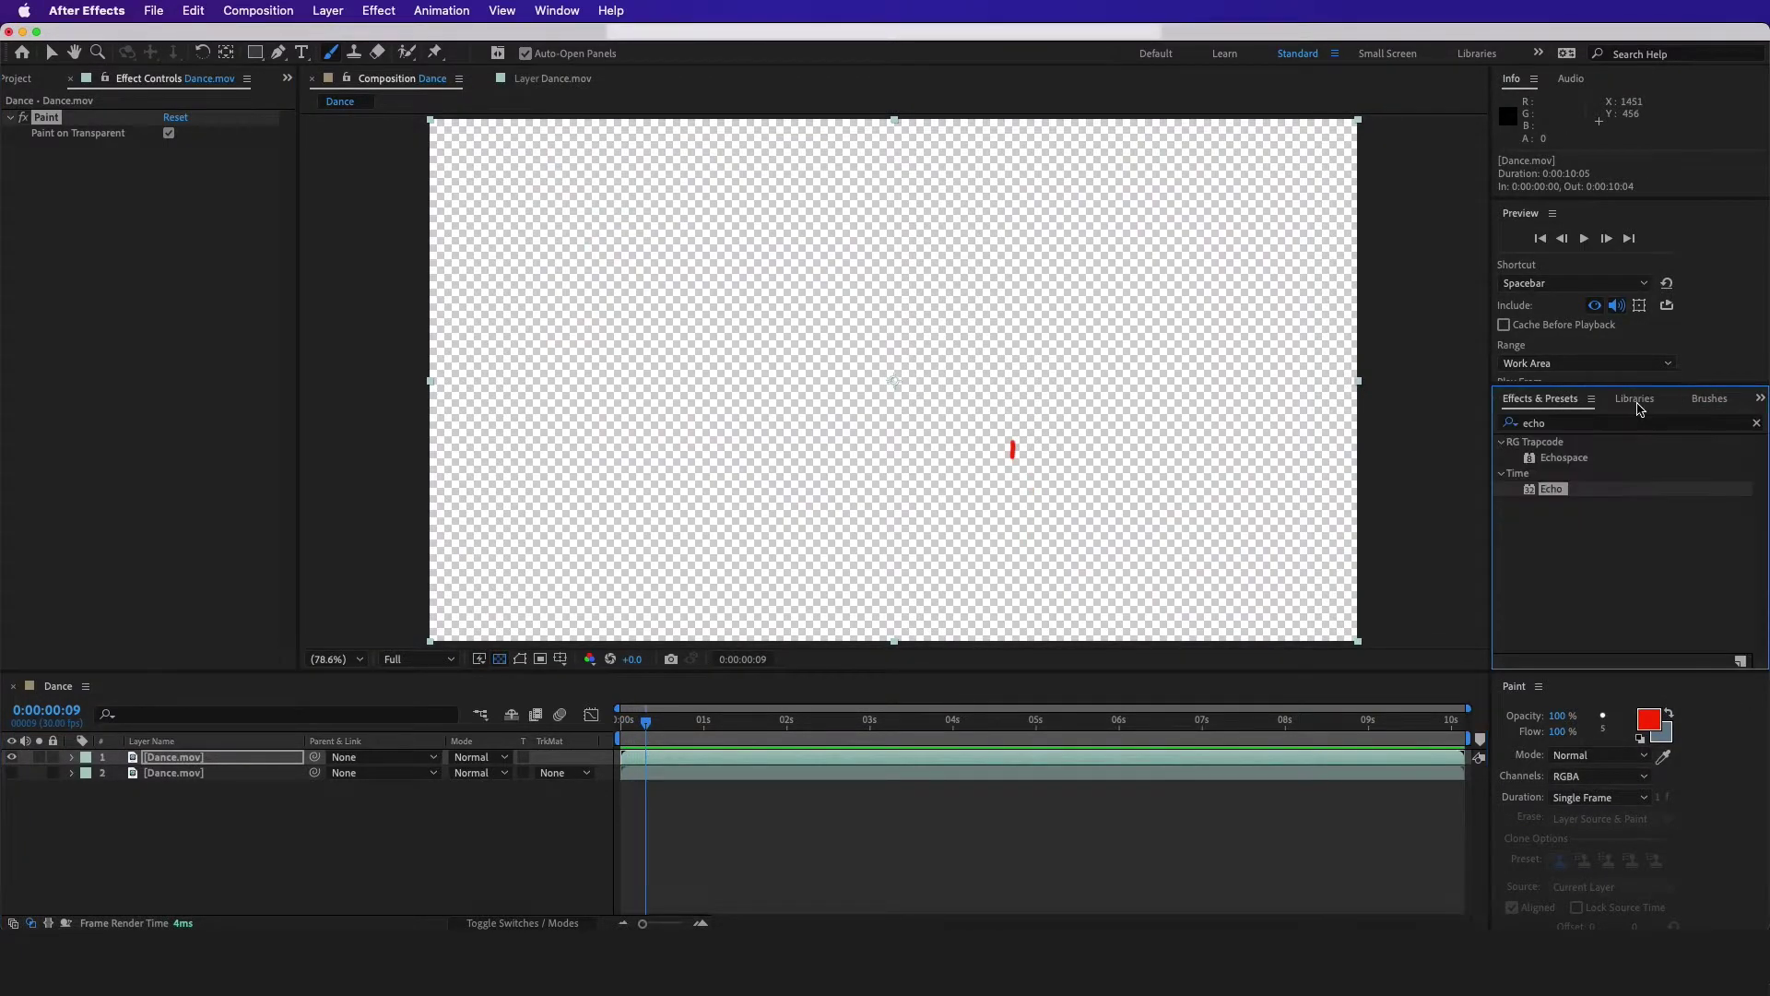
left_click(1586, 425)
type("fill")
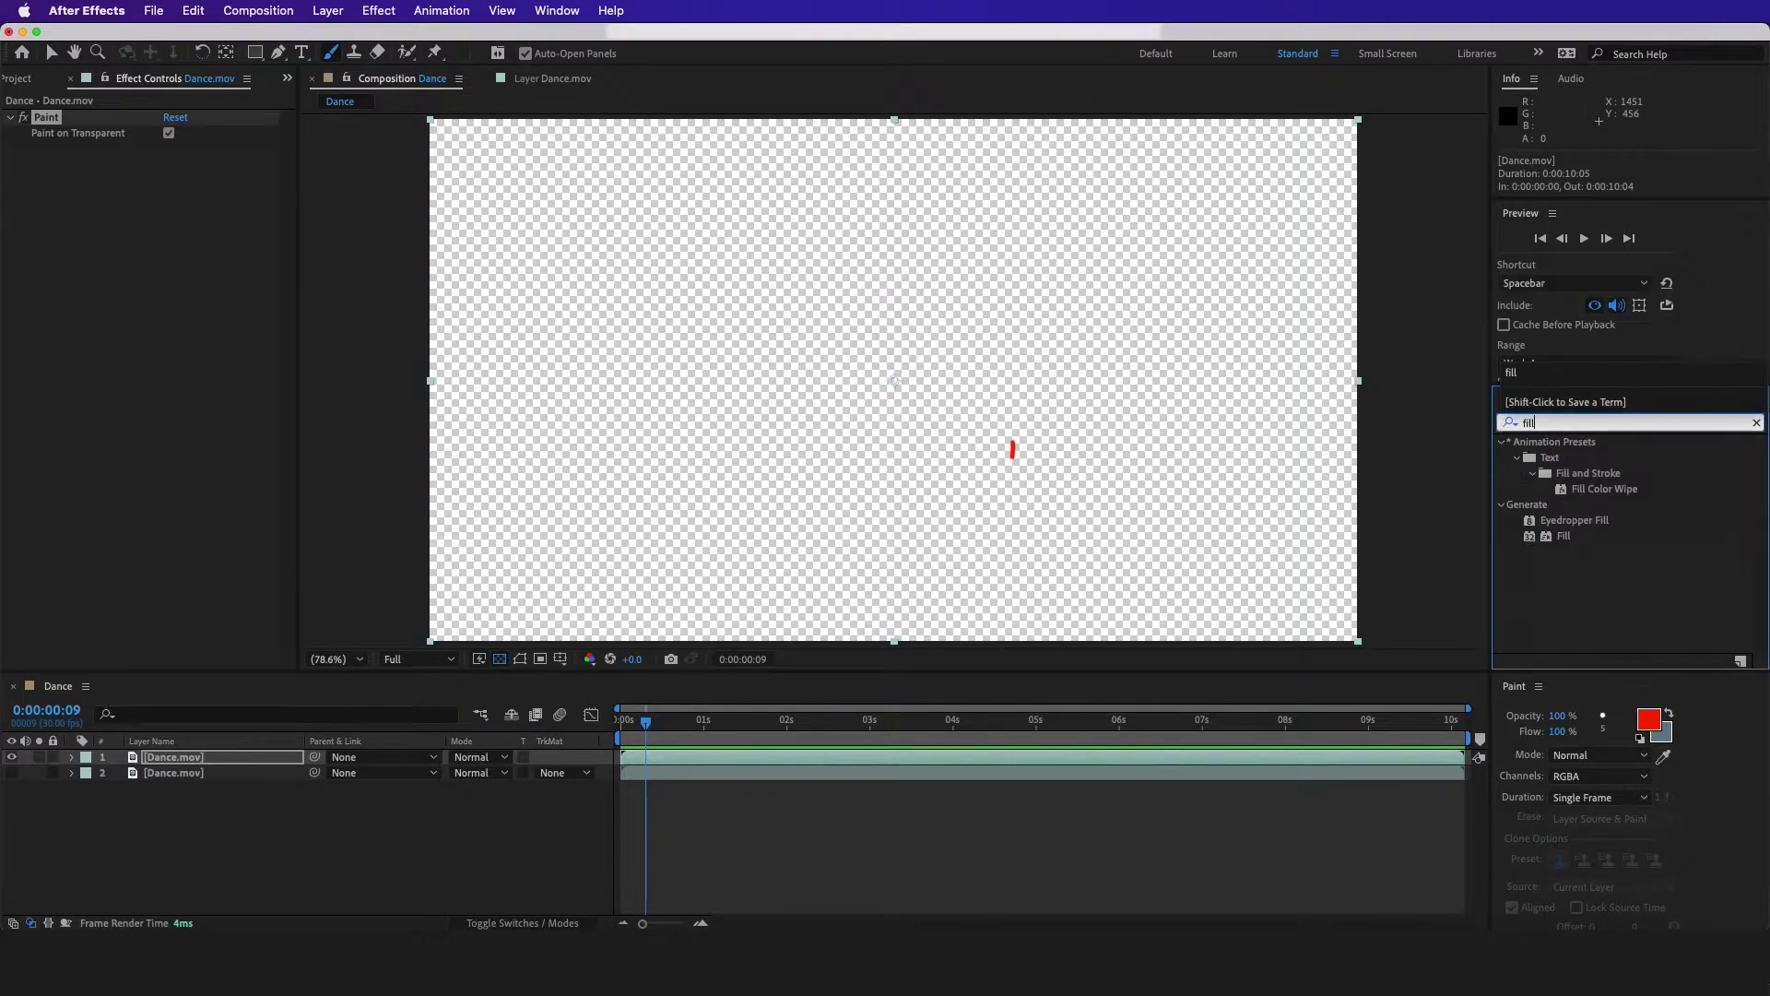
mouse_move(1547, 542)
left_mouse_down()
mouse_move(190, 810)
mouse_move(180, 772)
left_mouse_up()
Set the Fill effect's color to bright green (34FF00) on the top layer.
left_click(174, 196)
left_click(612, 694)
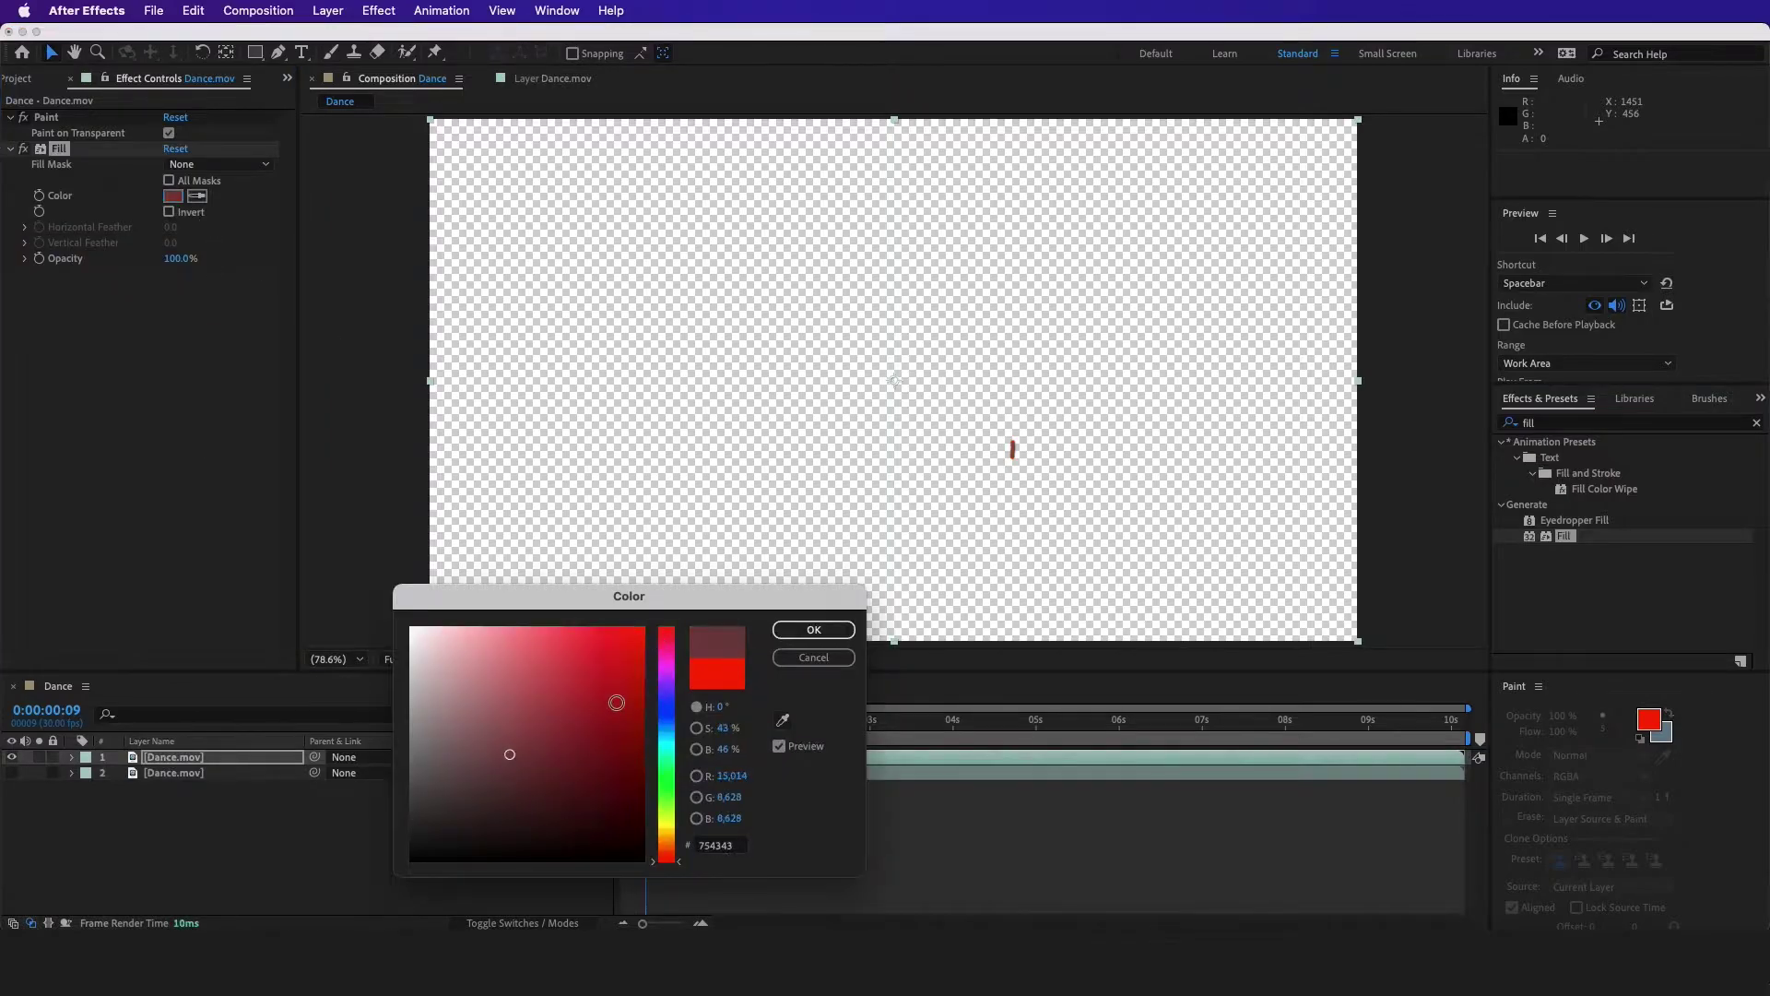
left_click_drag(662, 706, 664, 756)
left_click_drag(620, 675, 585, 644)
left_click_drag(666, 714, 665, 791)
left_click_drag(609, 733, 656, 636)
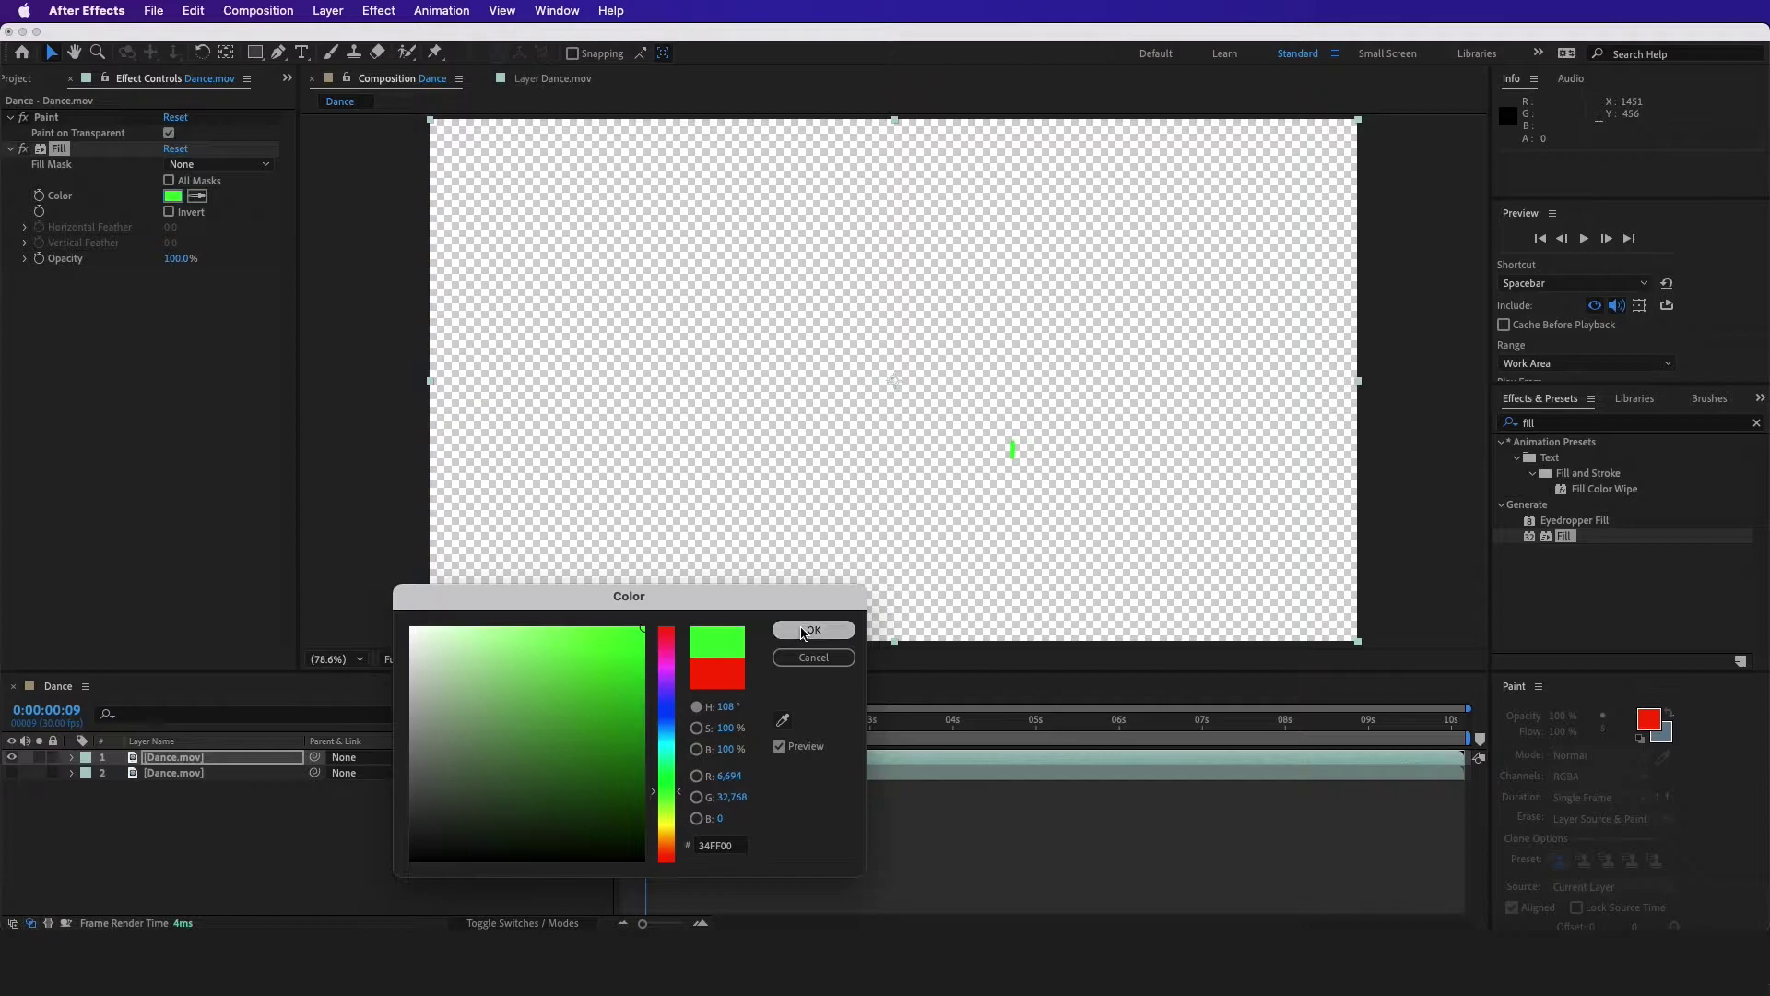
left_click(813, 630)
Find the Stylize Glow effect and apply it to the top Dance.mov layer.
left_click(1559, 419)
key("BackSpace")
key("BackSpace")
key("BackSpace")
key("BackSpace")
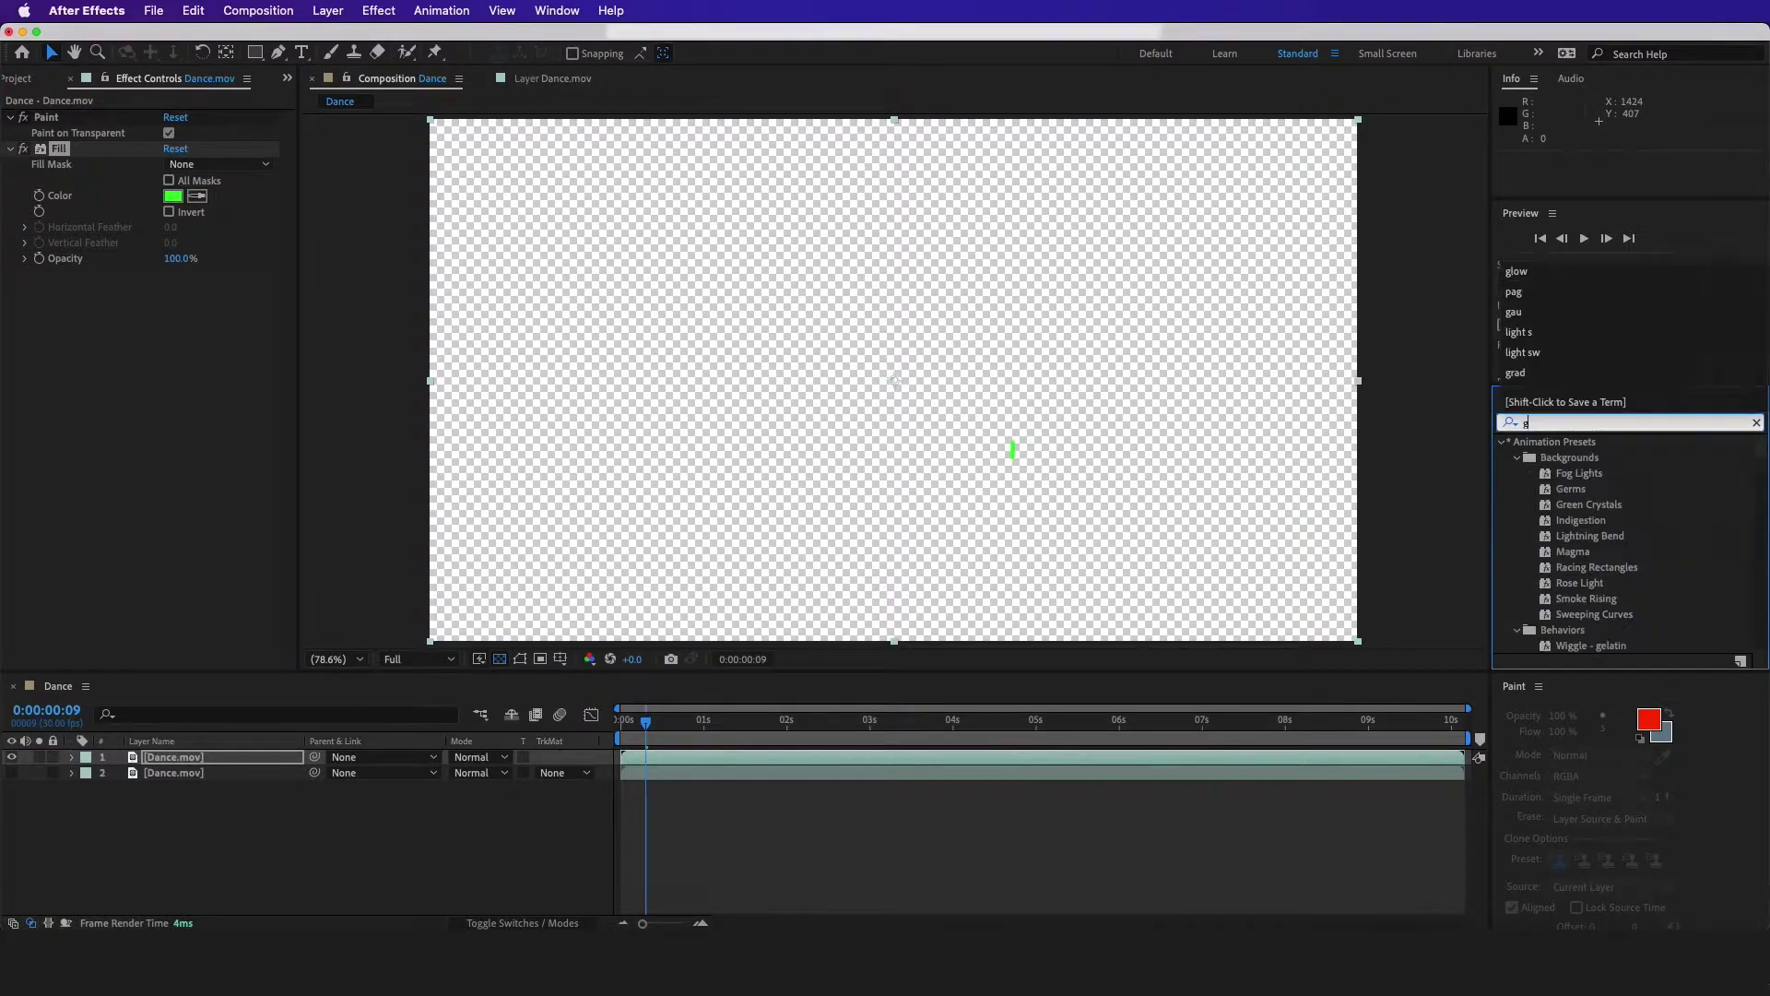
type("glow")
scroll(1599, 505, "down", 4)
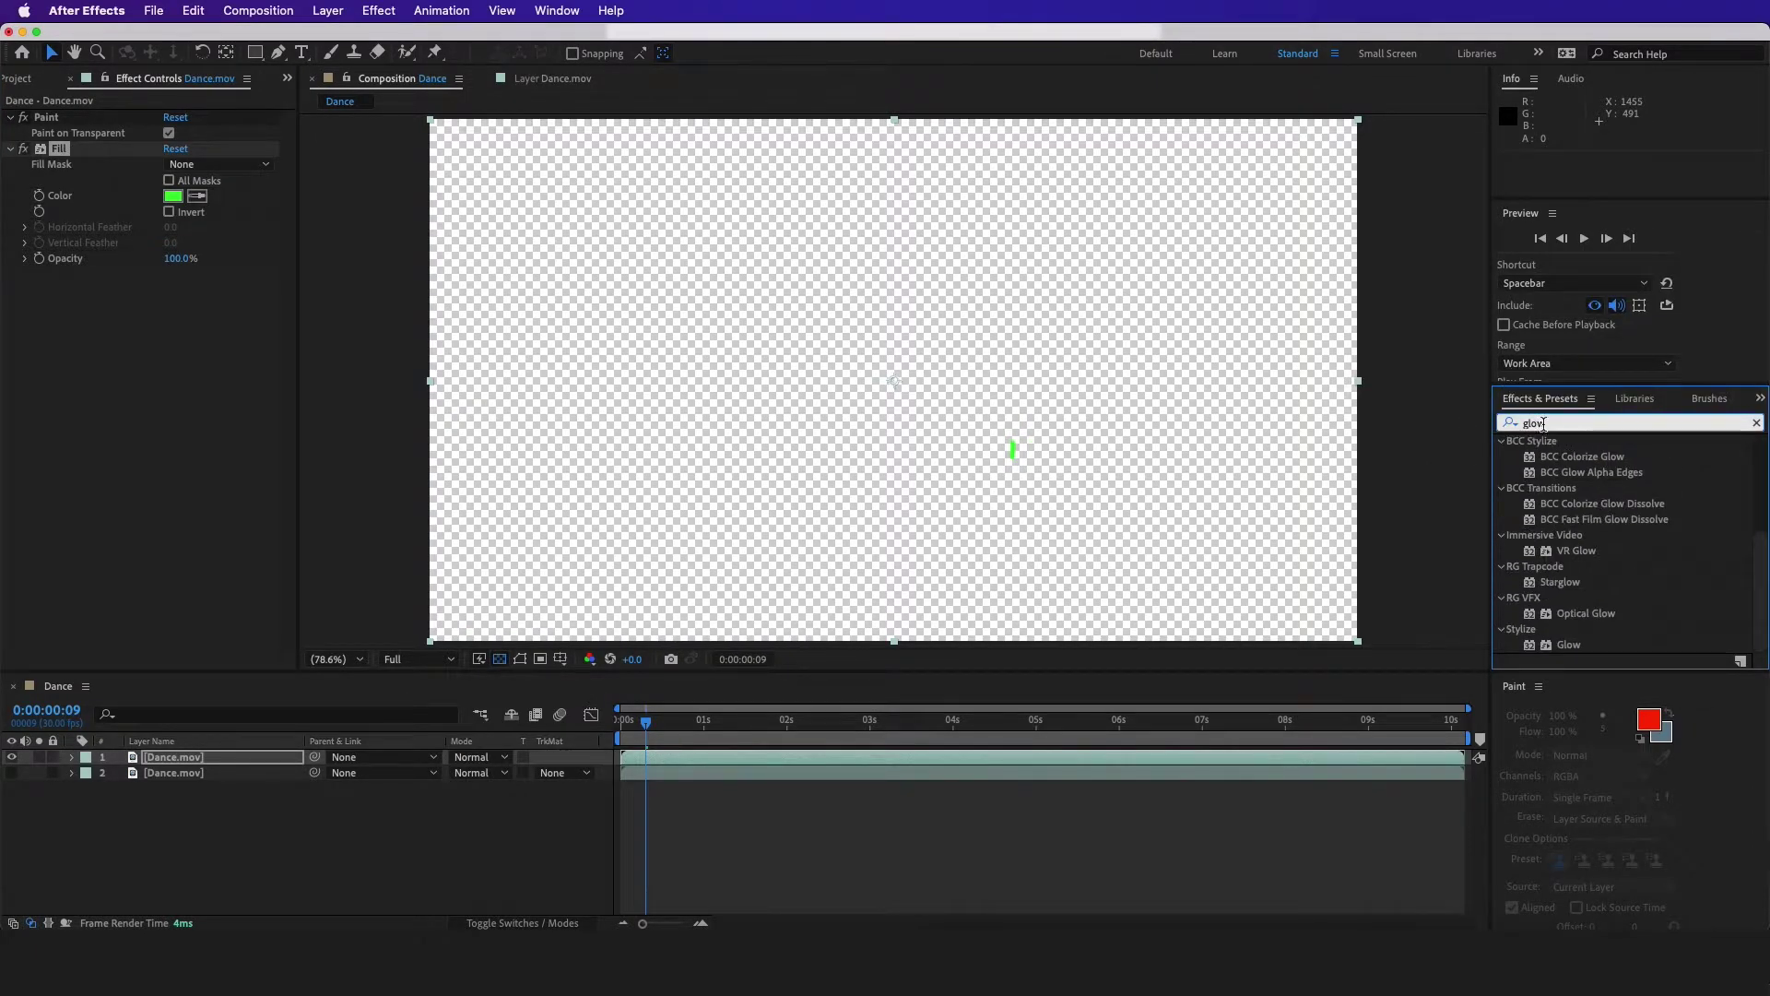
left_click(1551, 647)
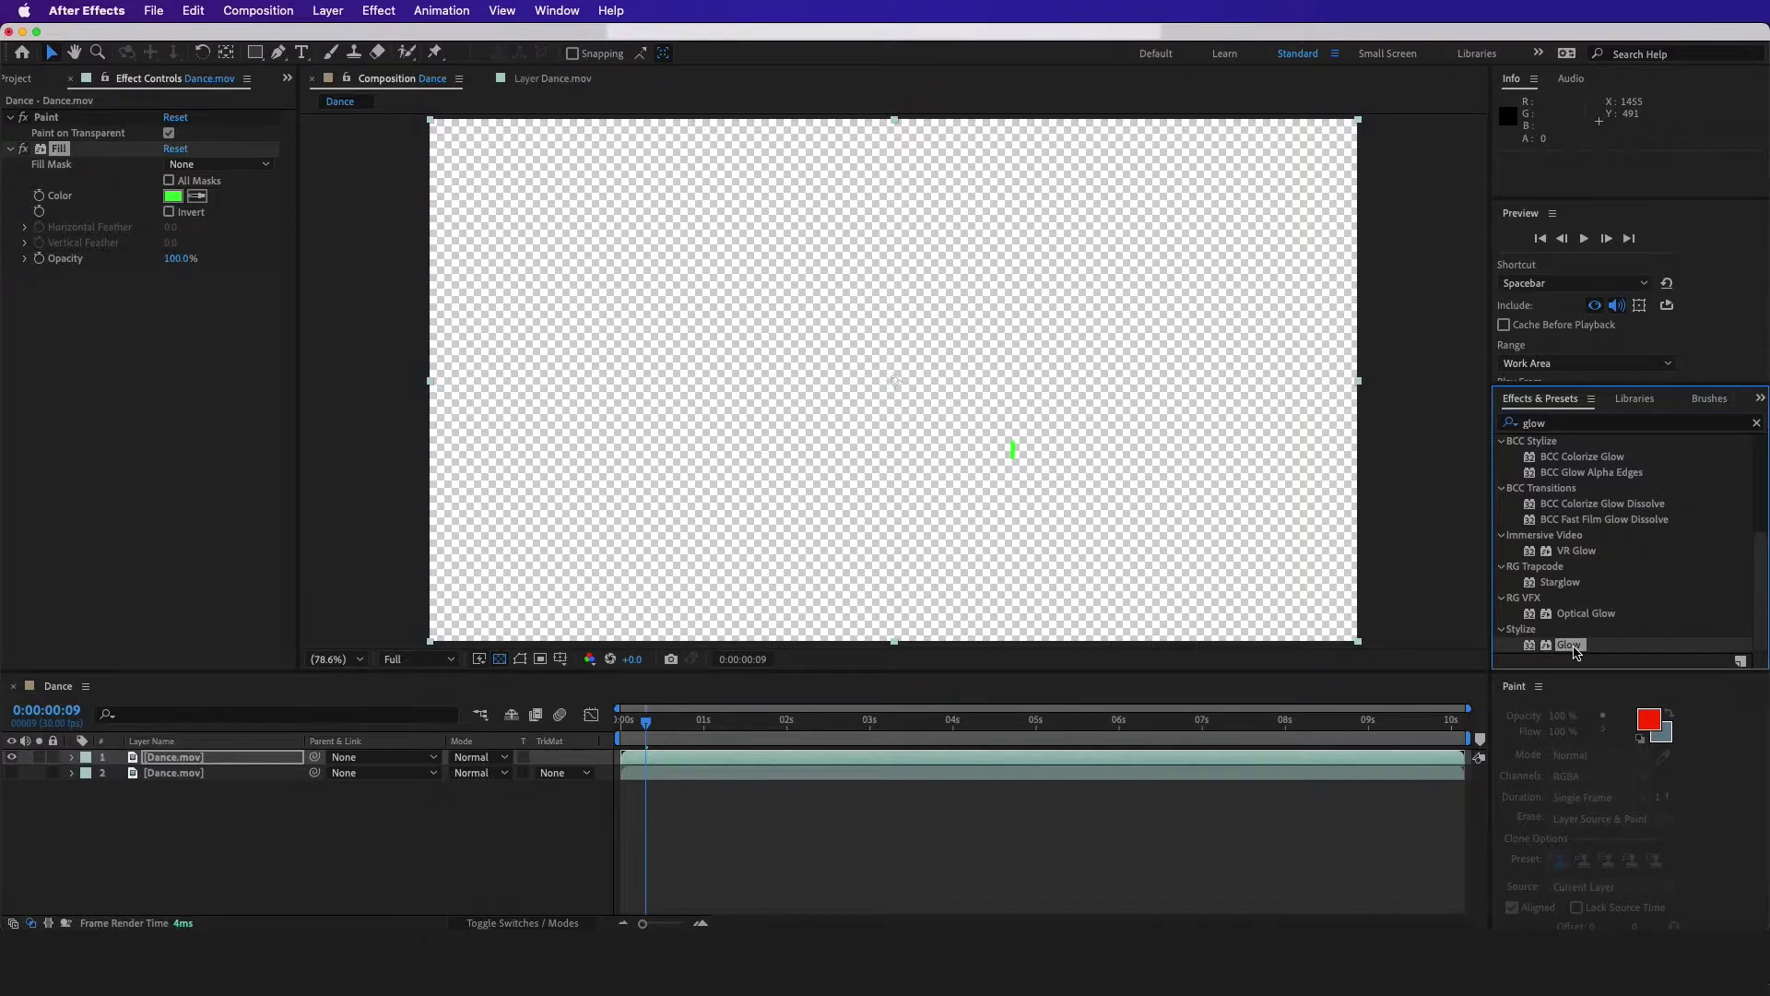
left_click_drag(1577, 652, 194, 762)
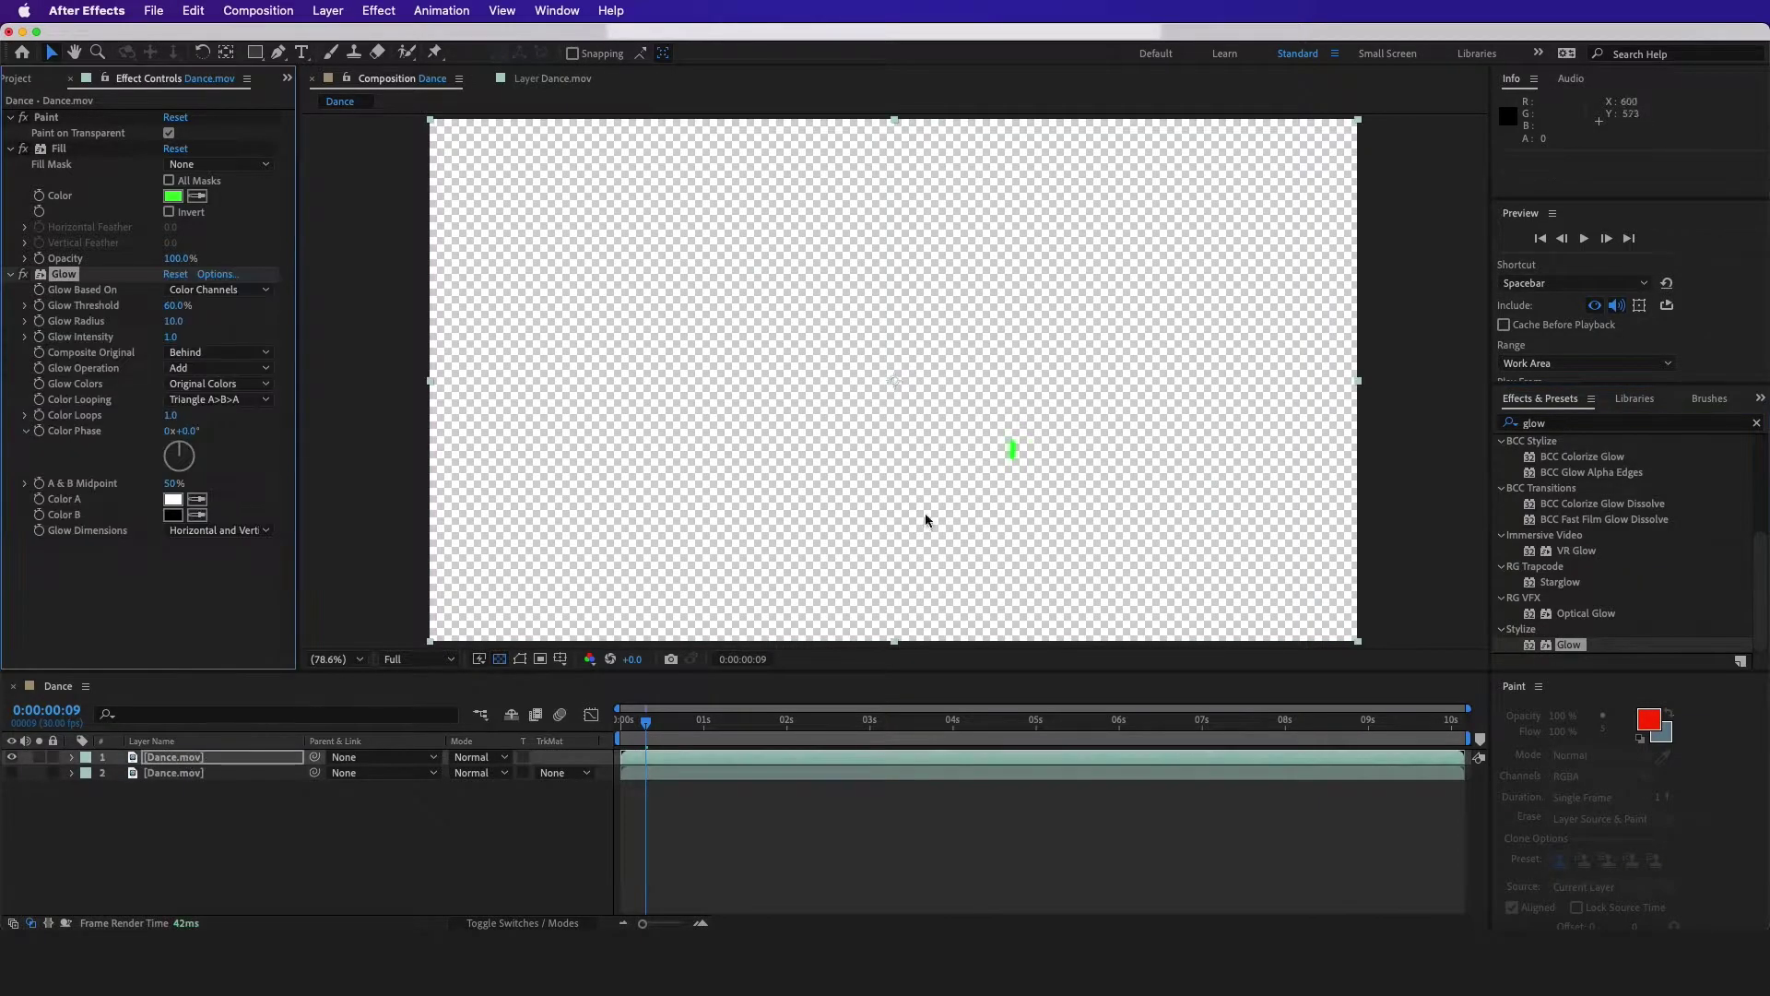
Make the bottom Dance.mov layer visible again and set the top layer's Glow Radius to 22.
scroll(1038, 472, "up", 2)
left_click_drag(1042, 481, 677, 346)
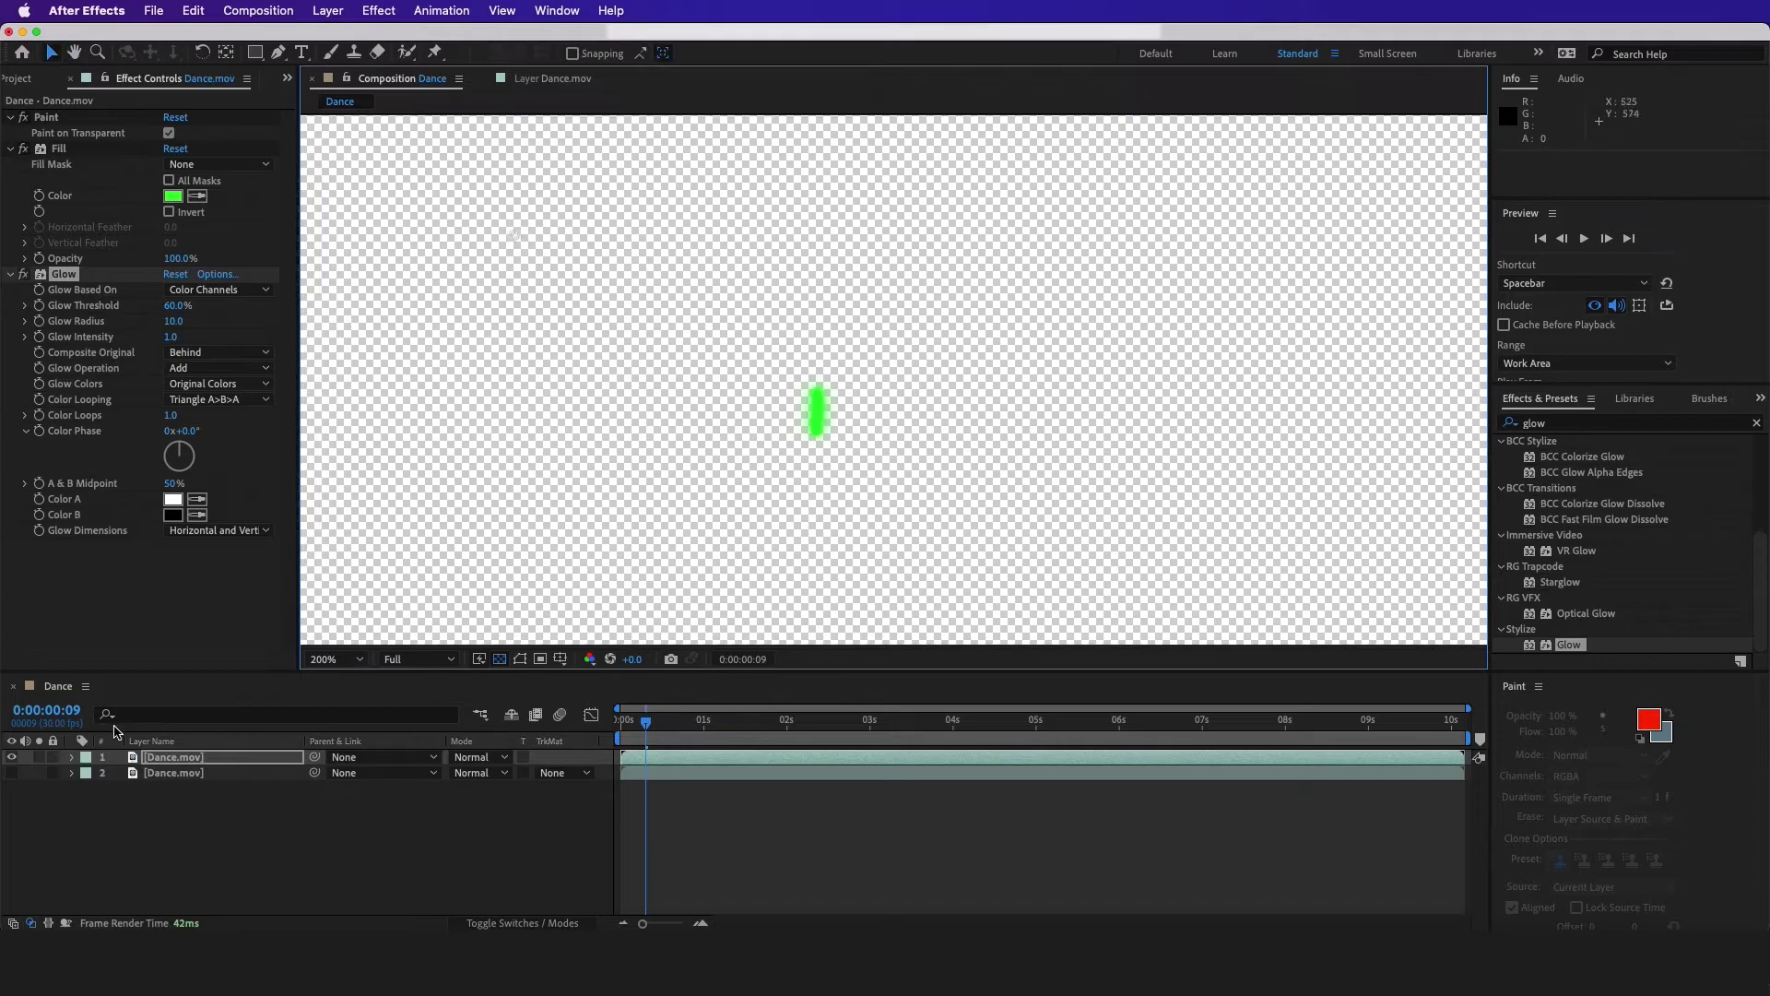
left_click(12, 772)
left_click(11, 773)
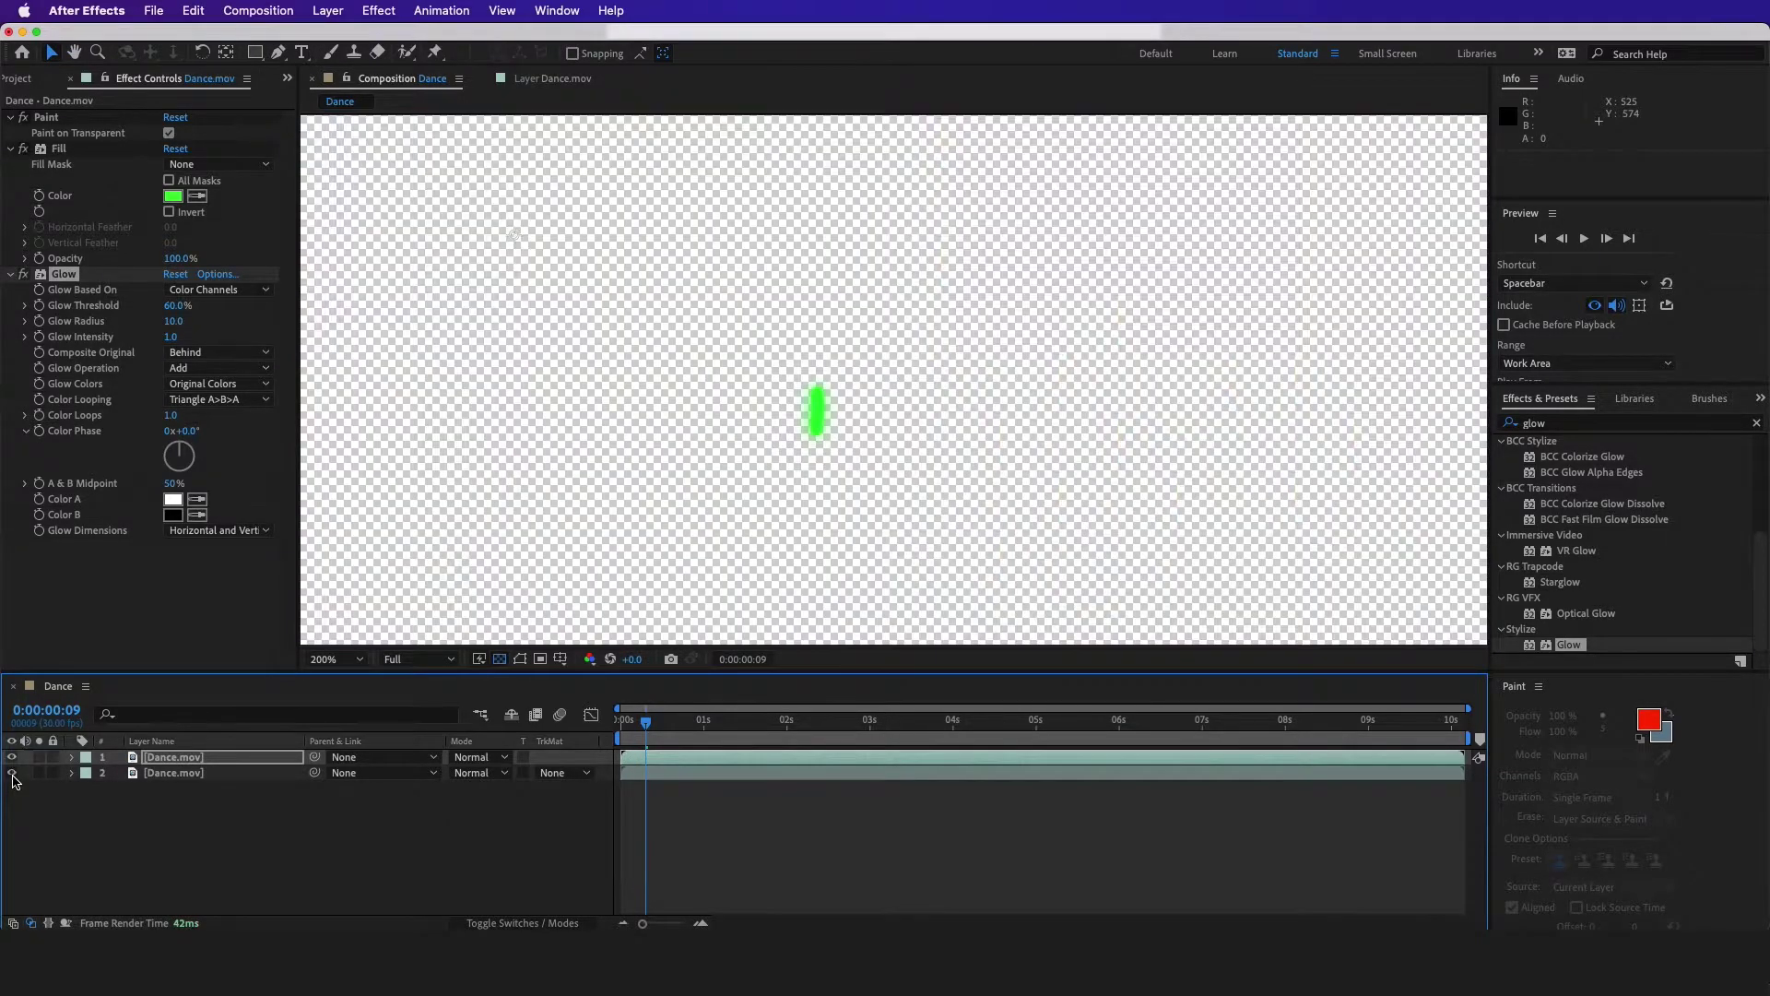
left_click(11, 773)
left_click(148, 761)
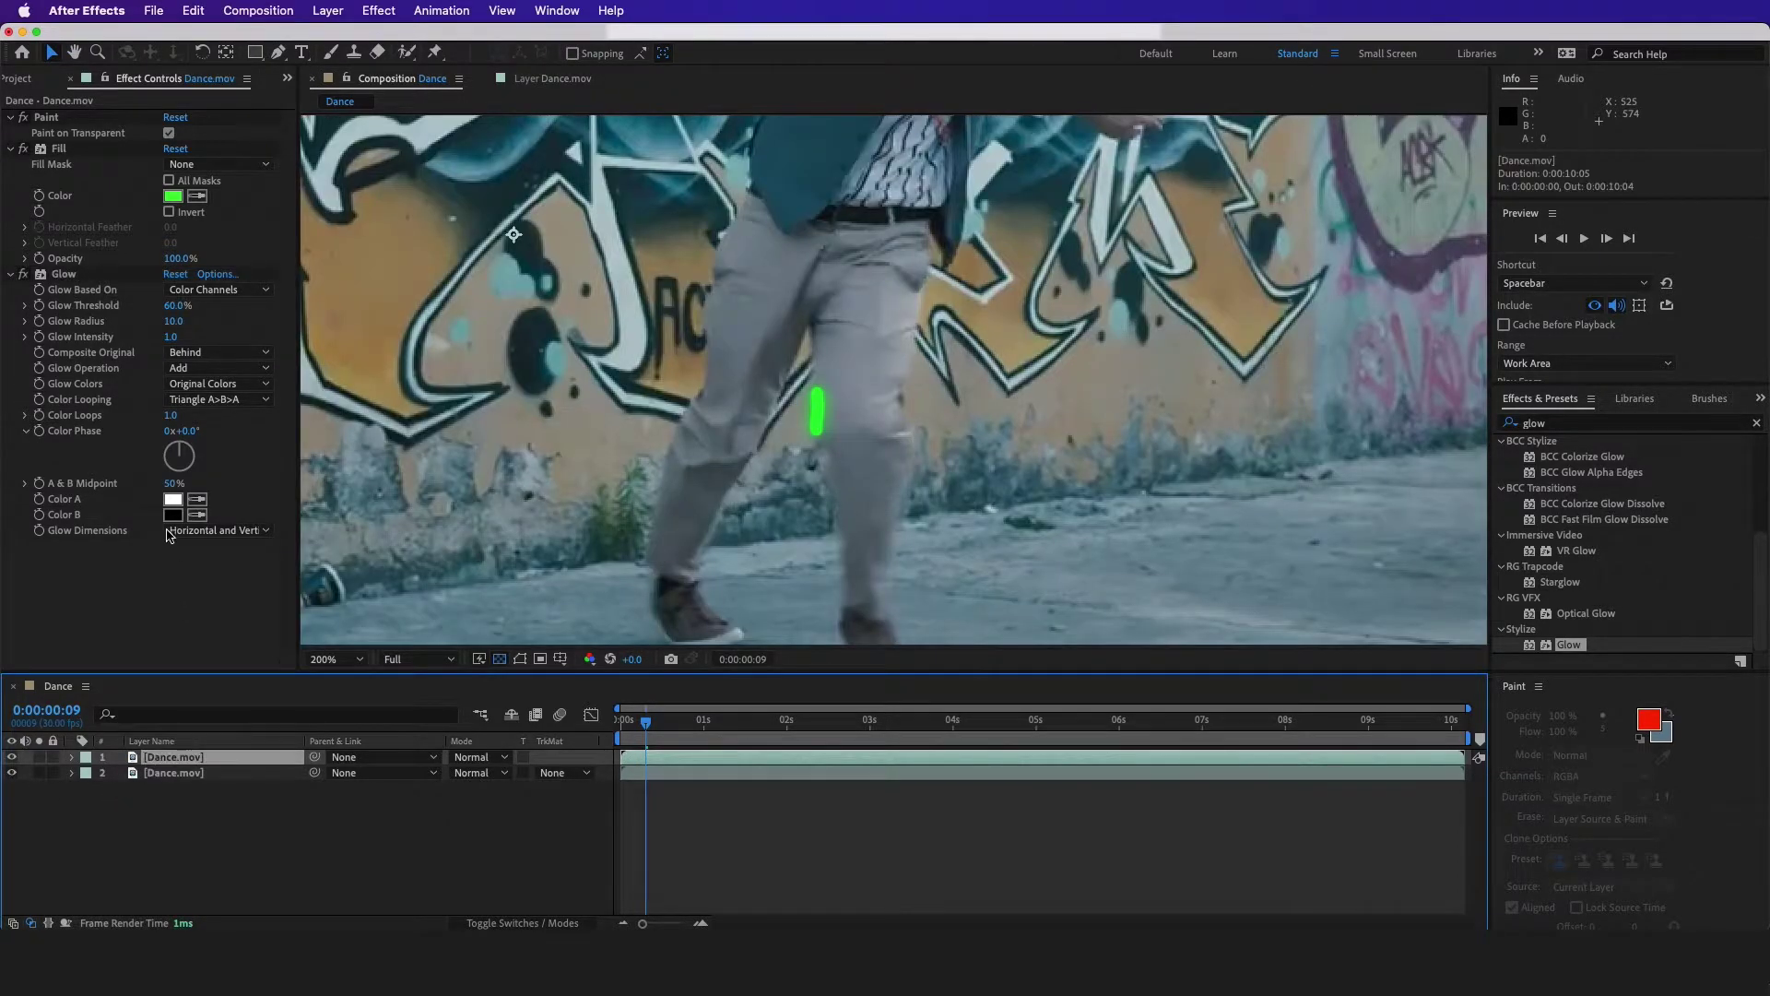
left_click(177, 278)
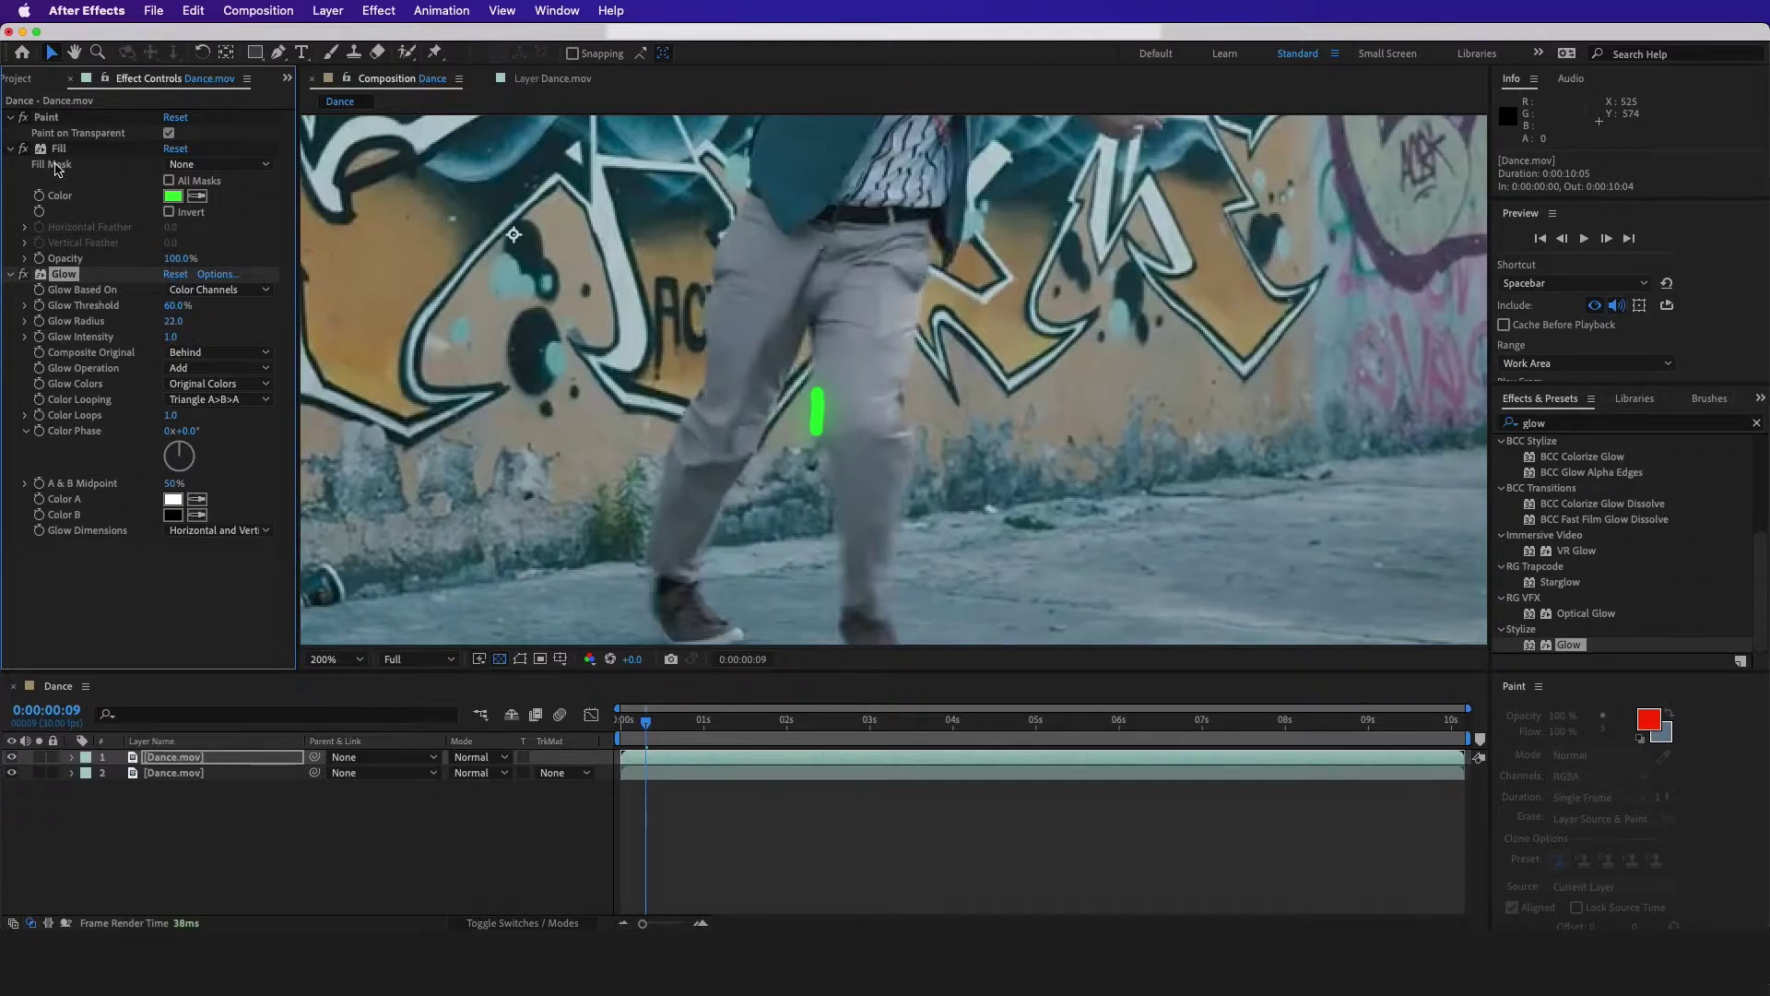
Set the Fill effect's color to white on the top layer.
left_click(172, 196)
left_click(408, 627)
left_click(809, 625)
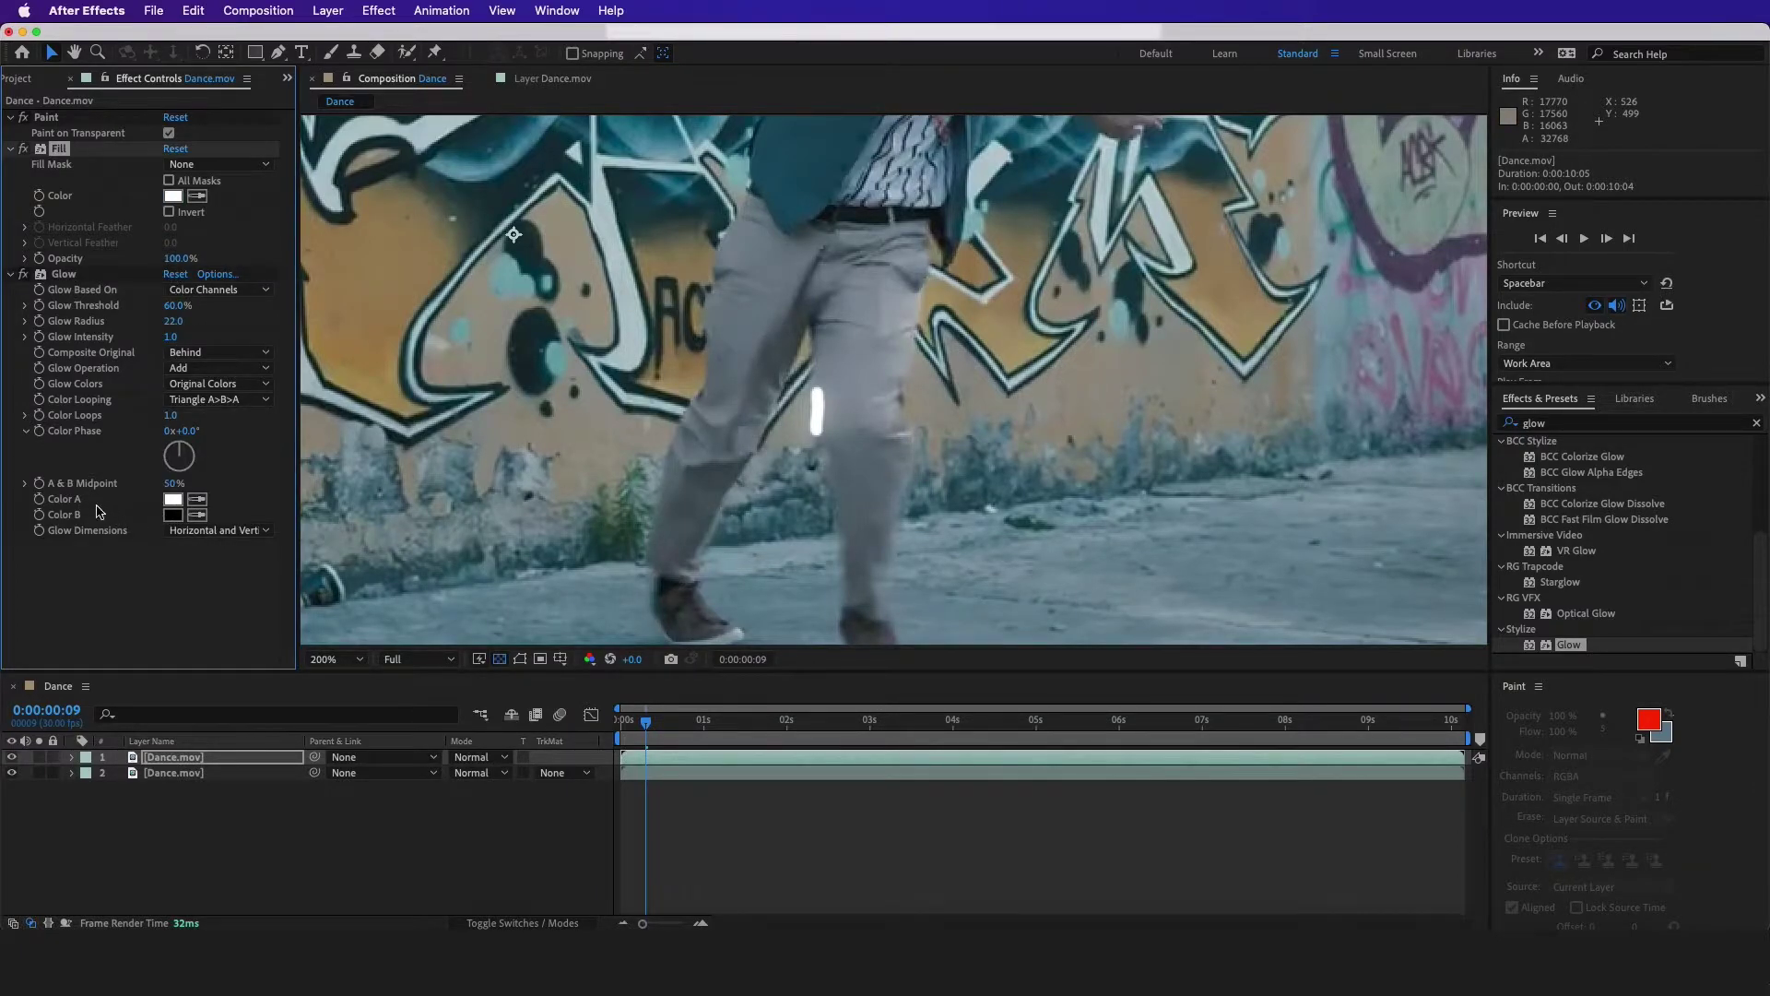
Set the Glow effect's Color A to bright green and its Glow Colors option to A & B Colors.
left_click(174, 500)
left_click_drag(672, 761, 662, 792)
left_click_drag(622, 665, 700, 610)
left_click(813, 630)
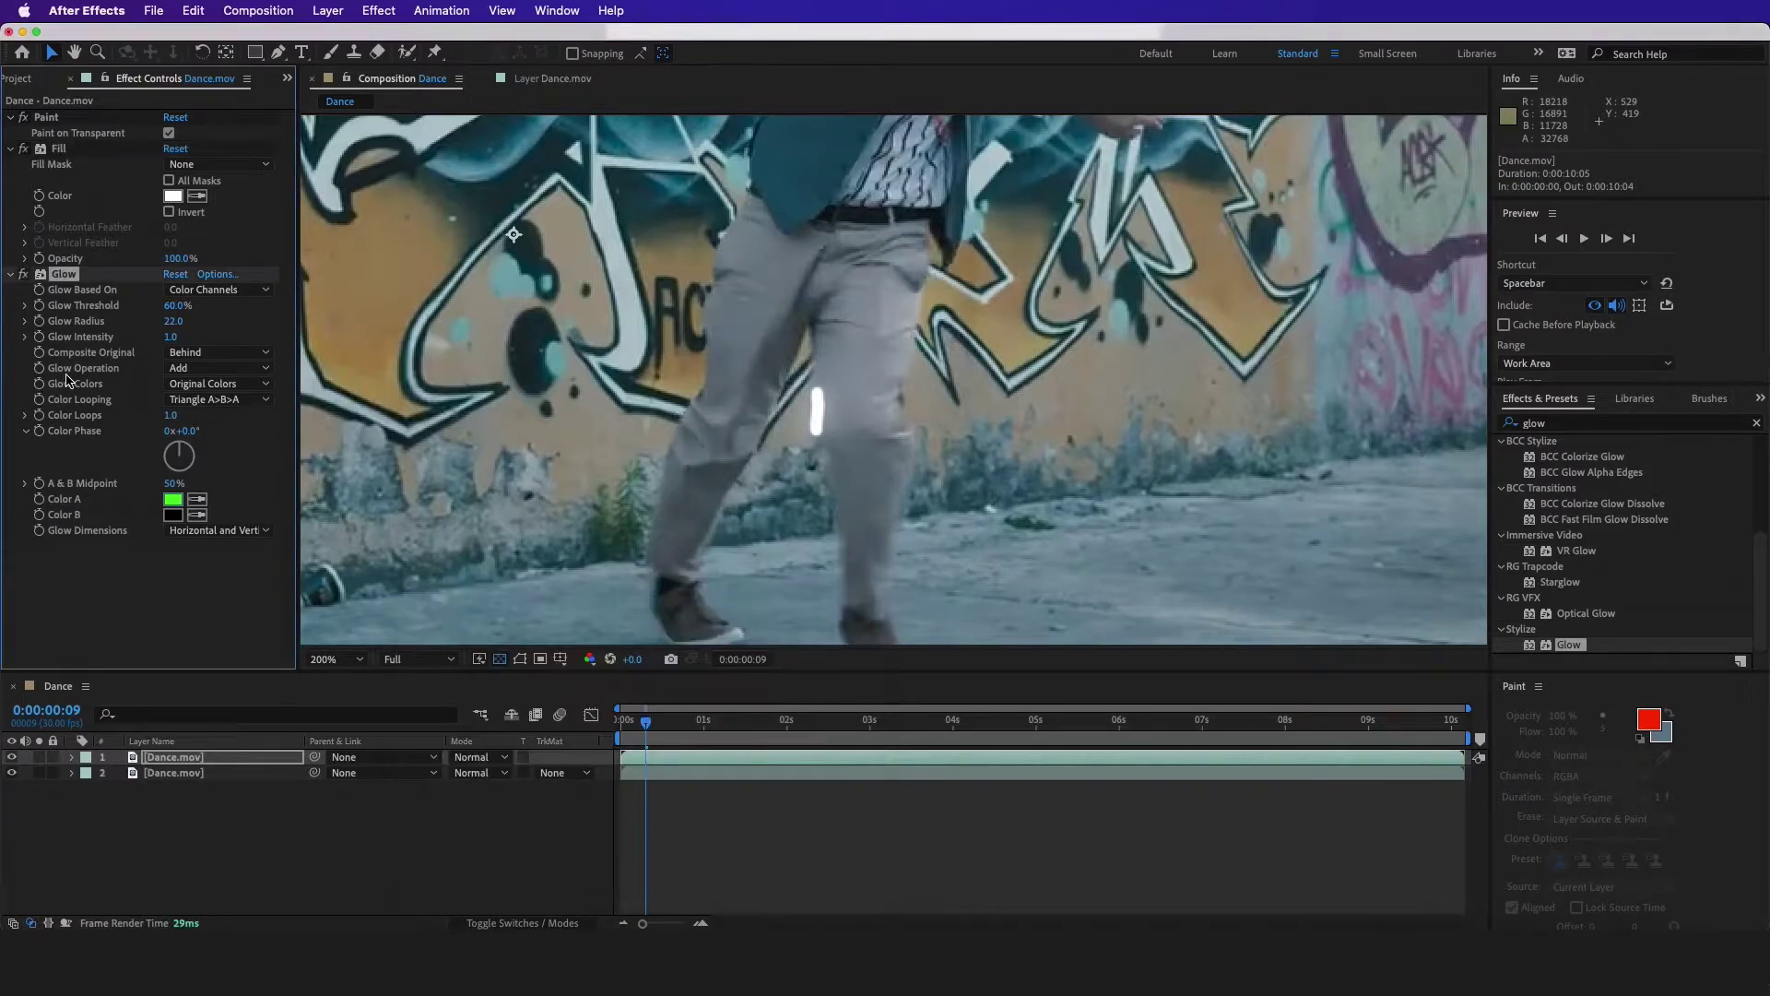
left_click(179, 386)
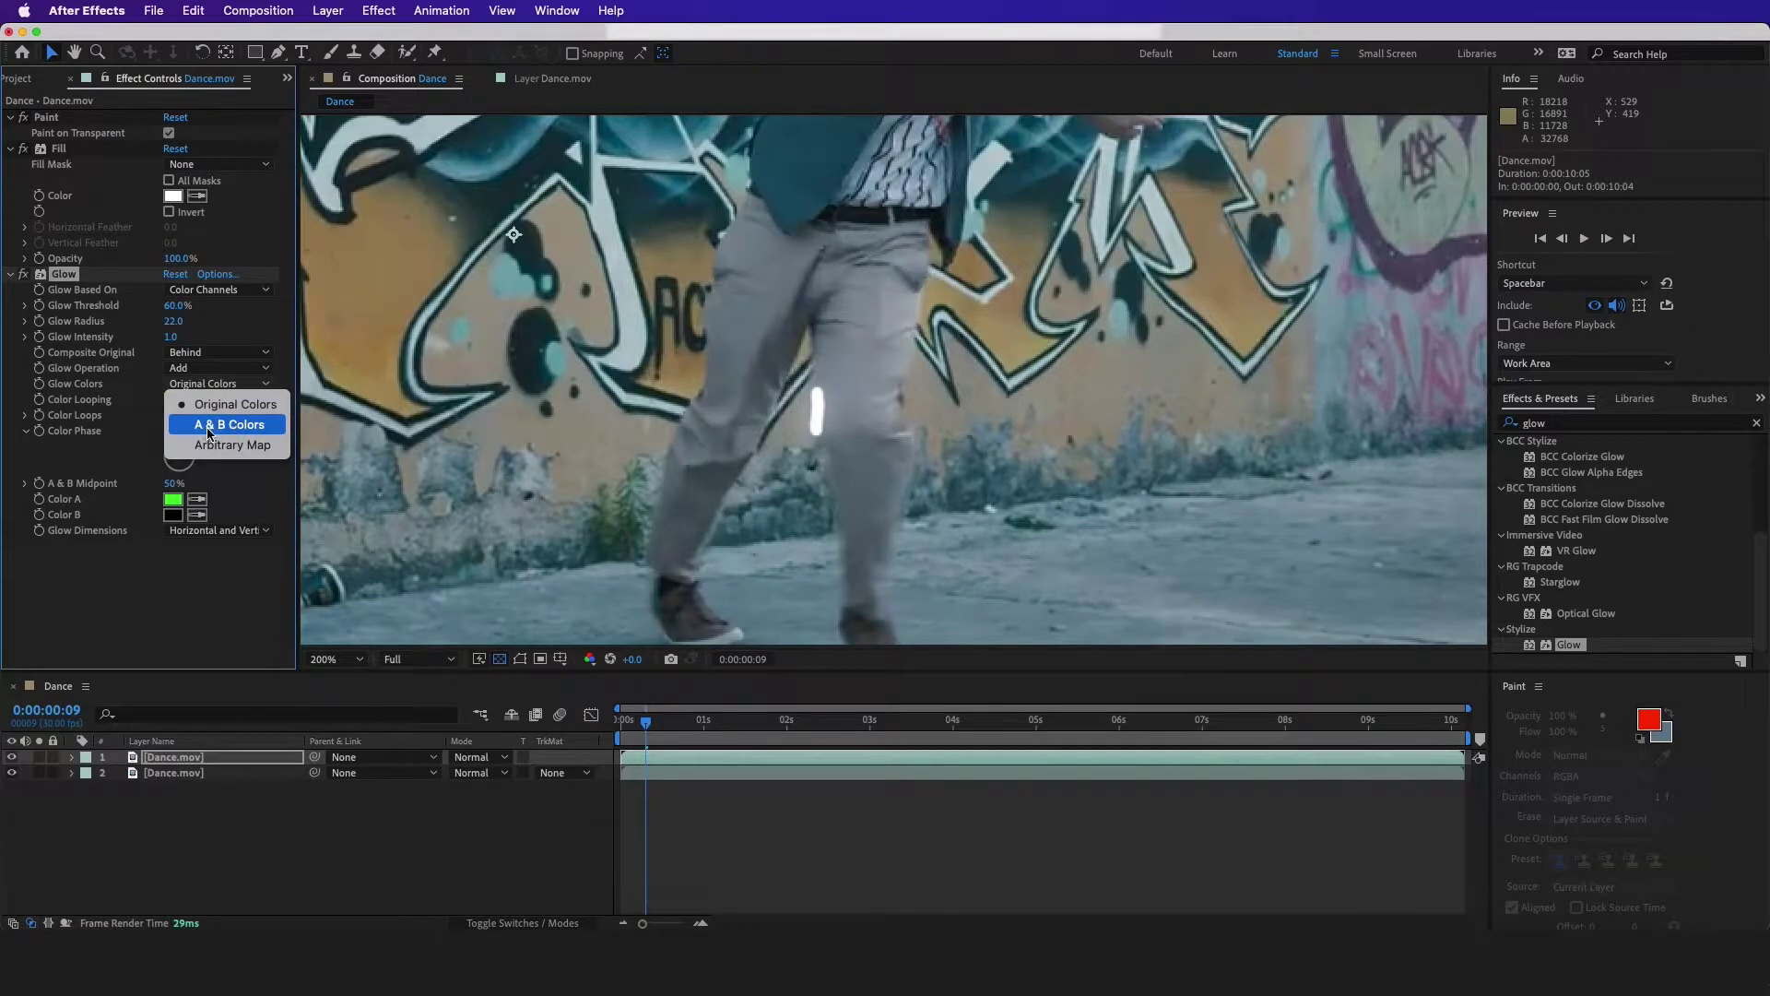
left_click(236, 428)
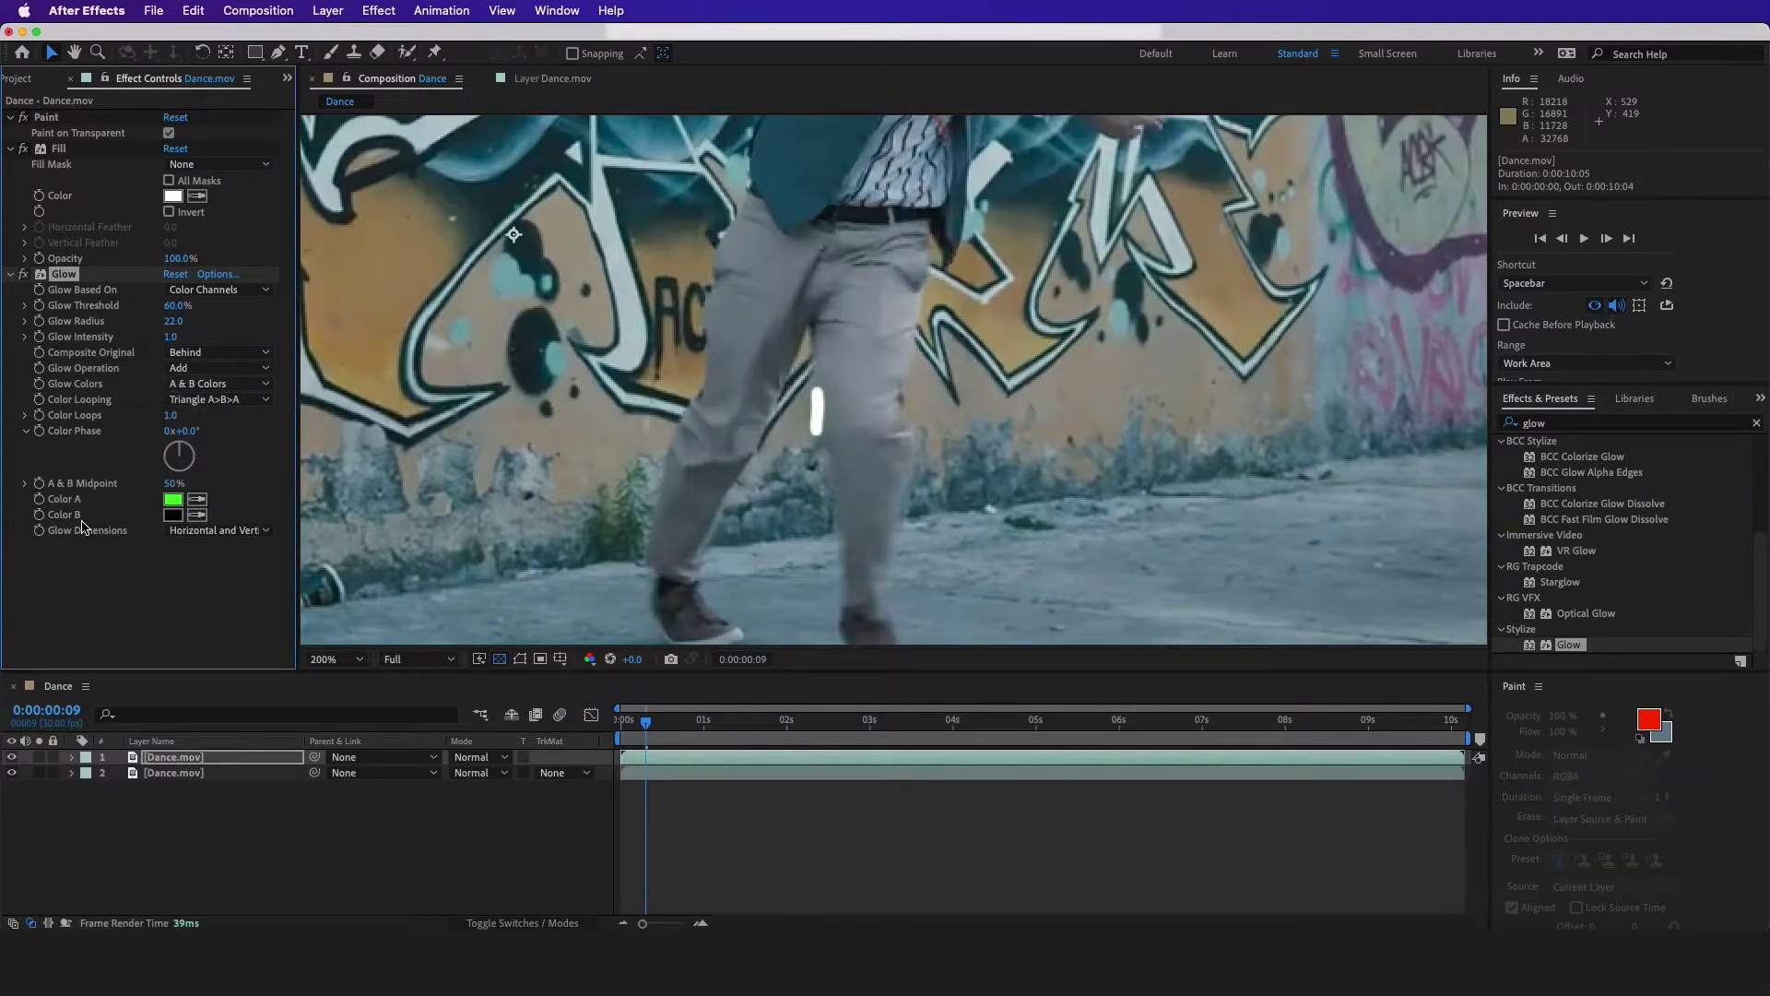
Set the Glow effect's Color B to bright green.
left_click(172, 514)
left_click(673, 794)
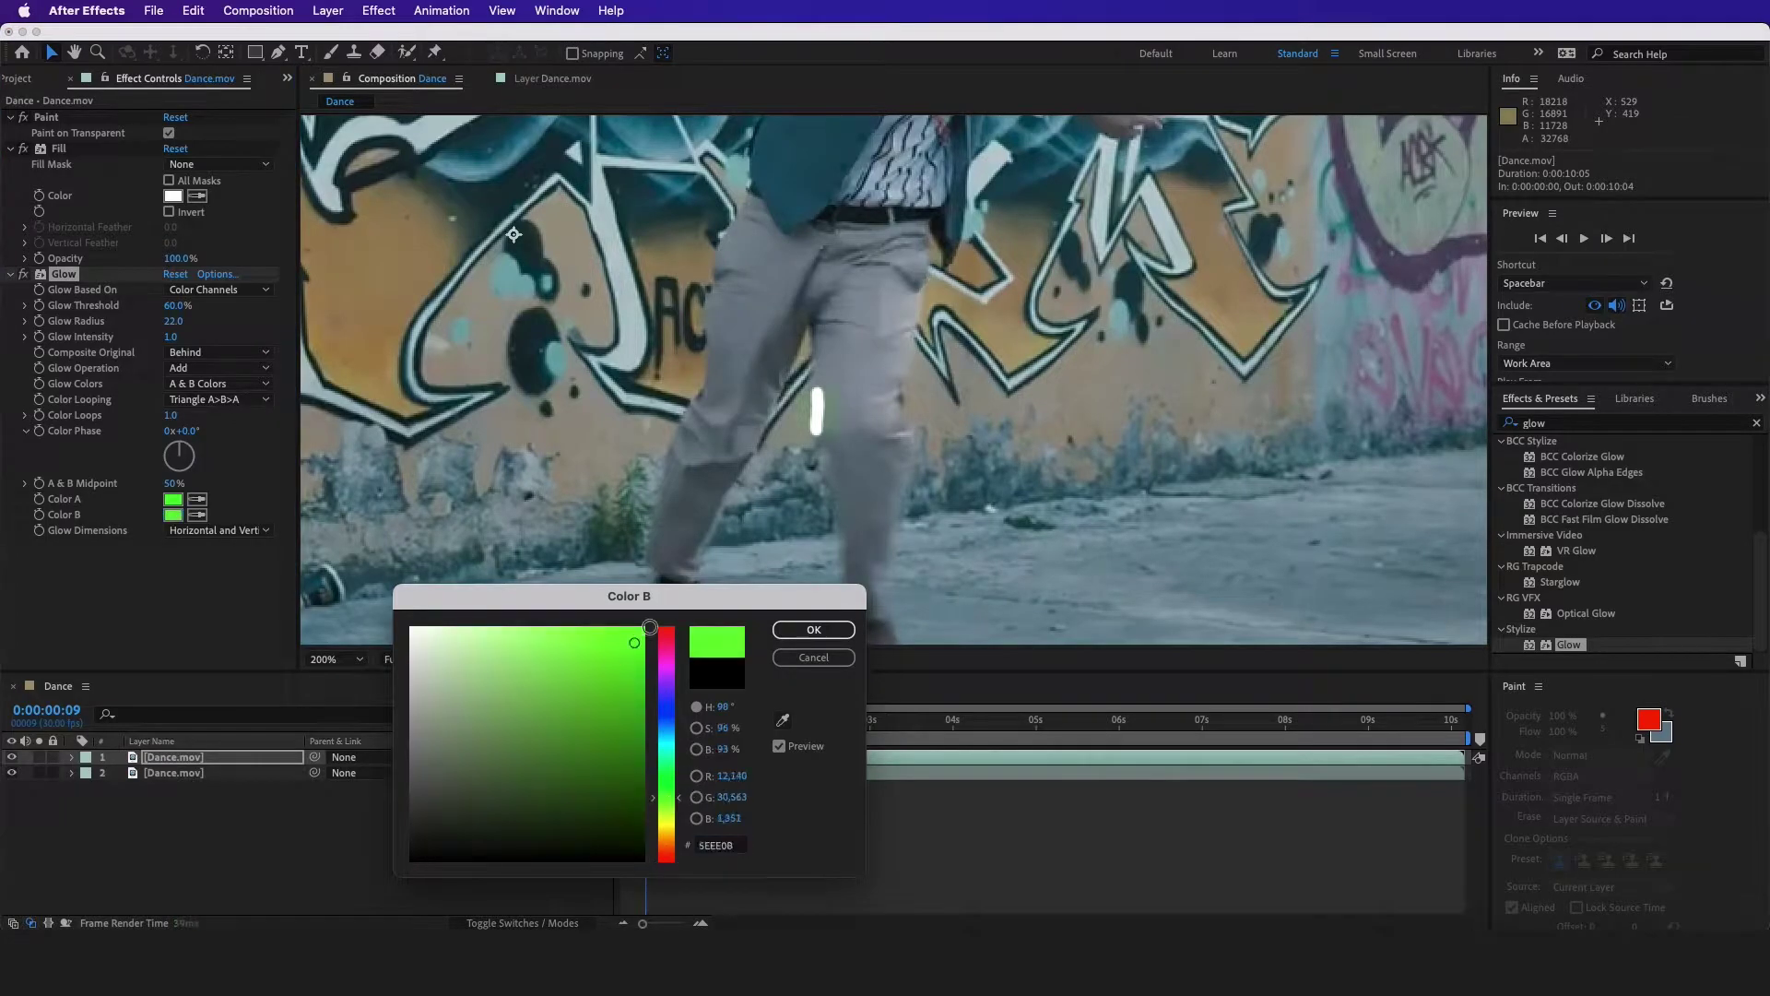
left_click(813, 629)
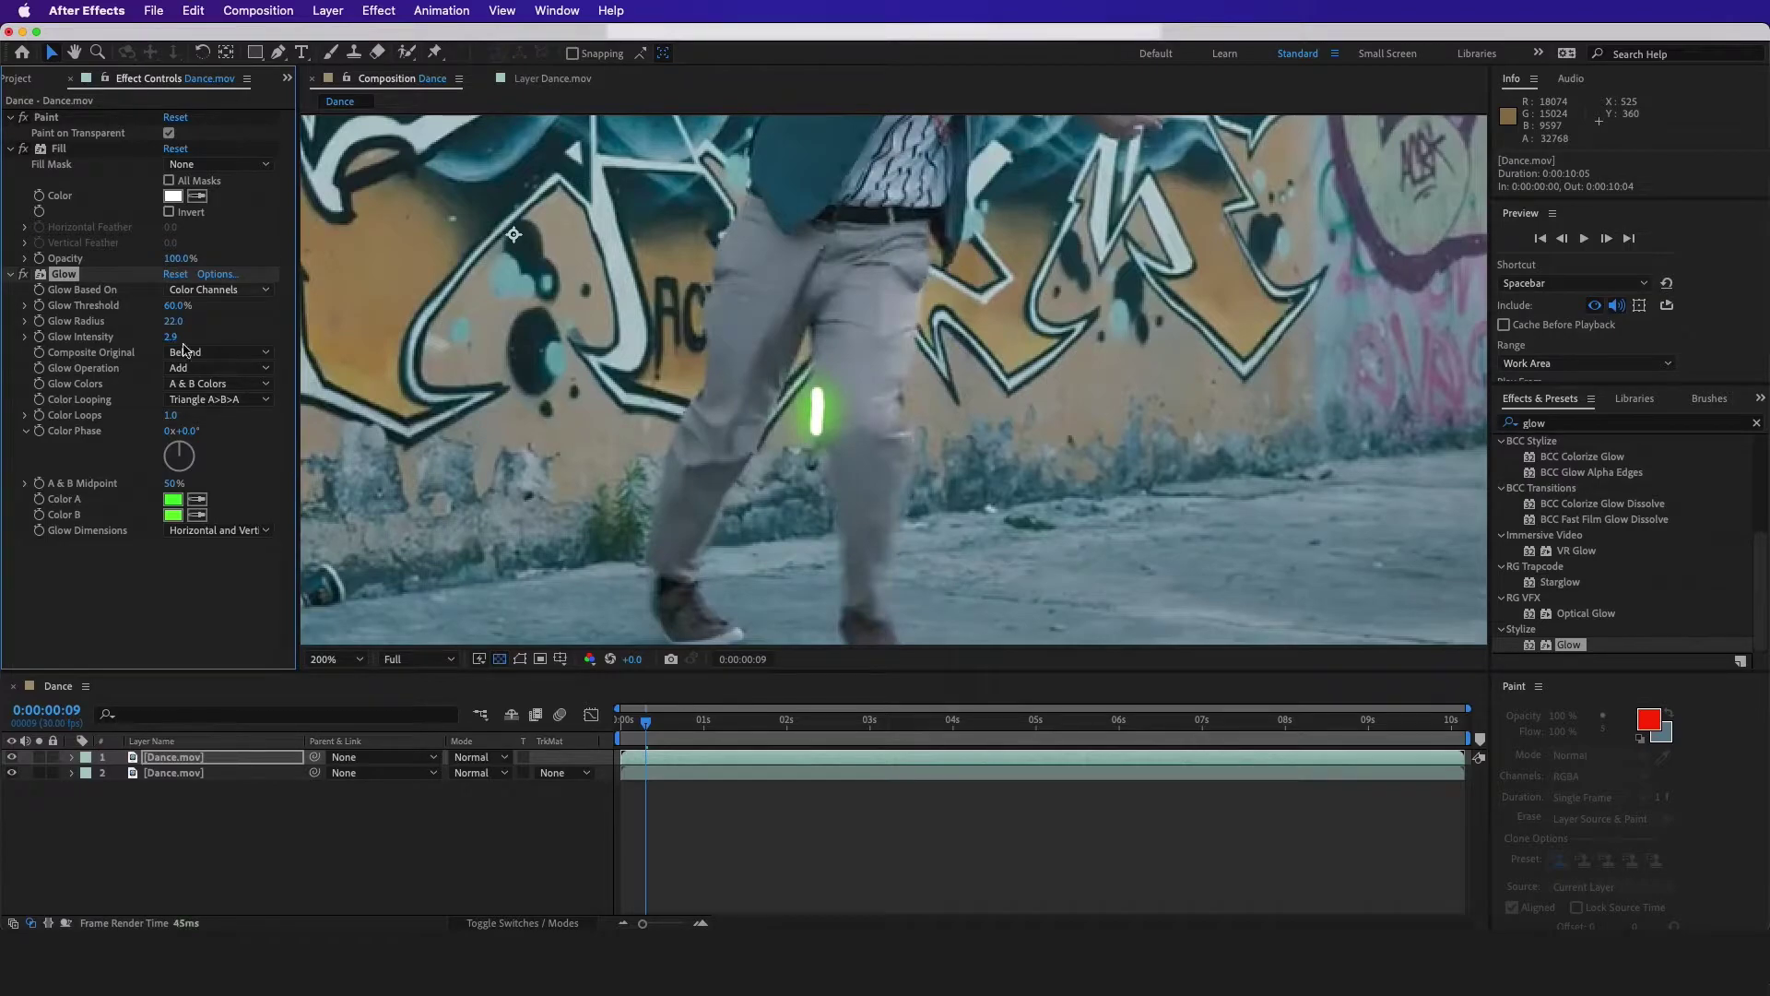
Set the Glow Radius to 39 and Glow Intensity to 3.7, and preview the glowing strokes from the start.
left_click_drag(173, 327, 188, 317)
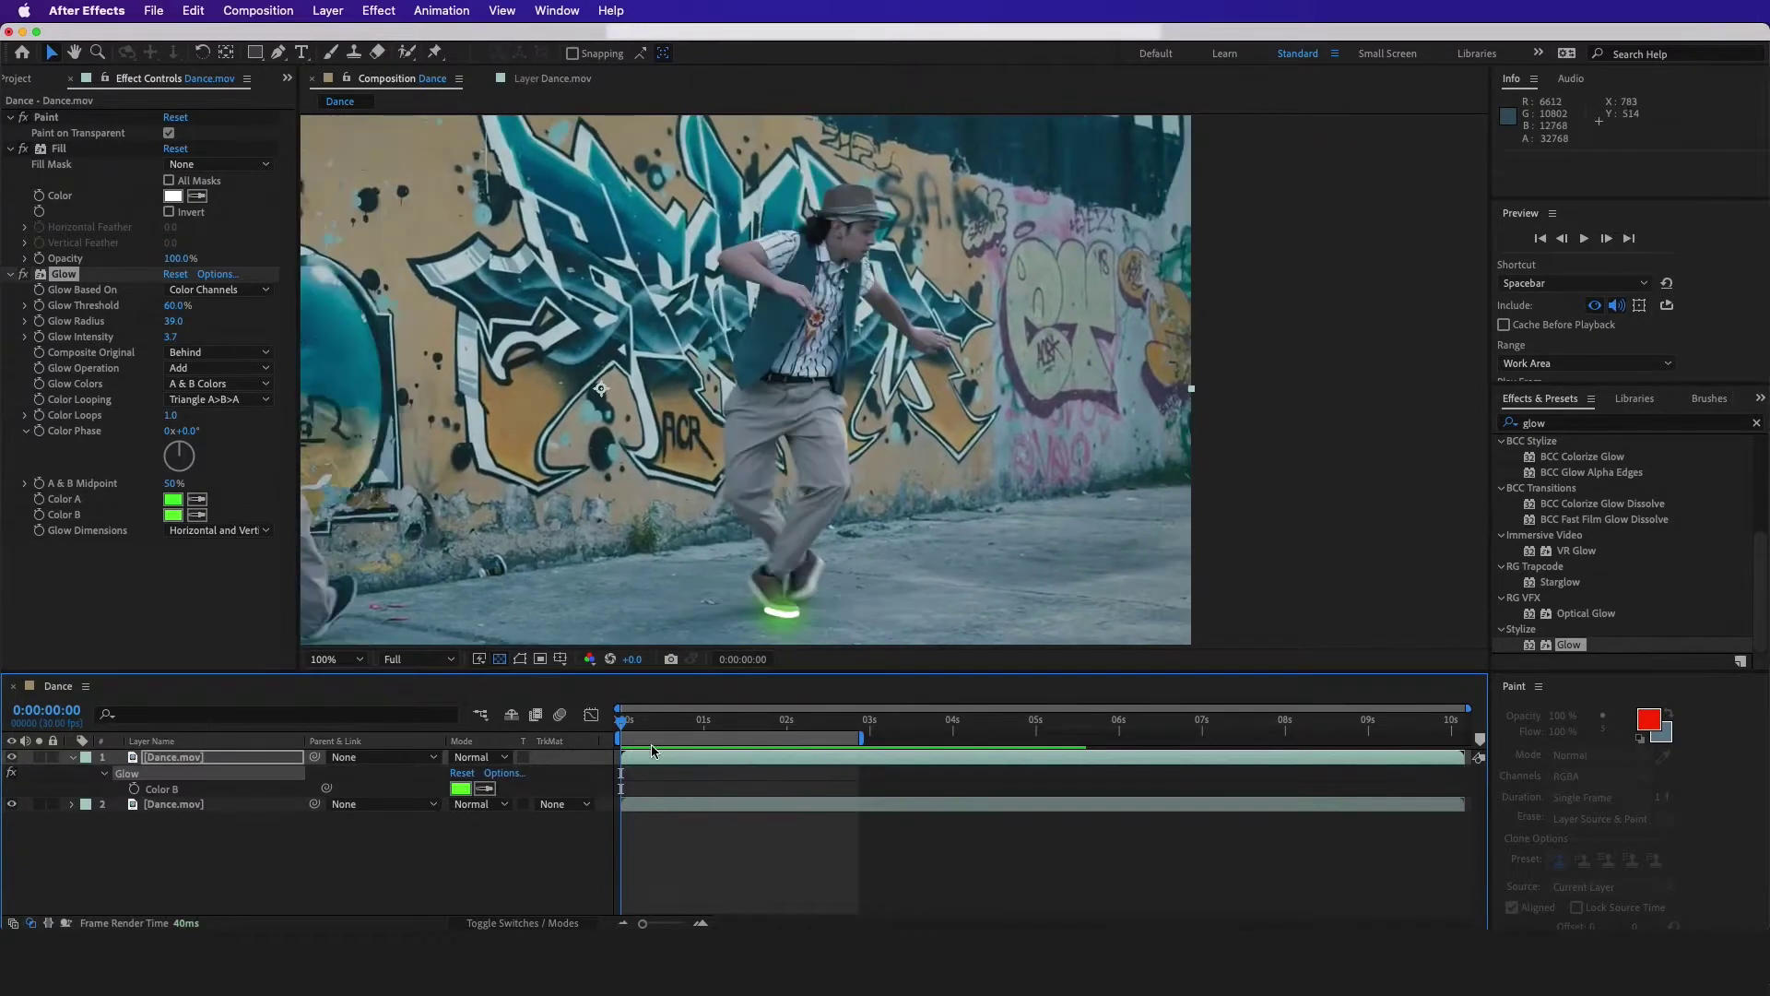
key("space")
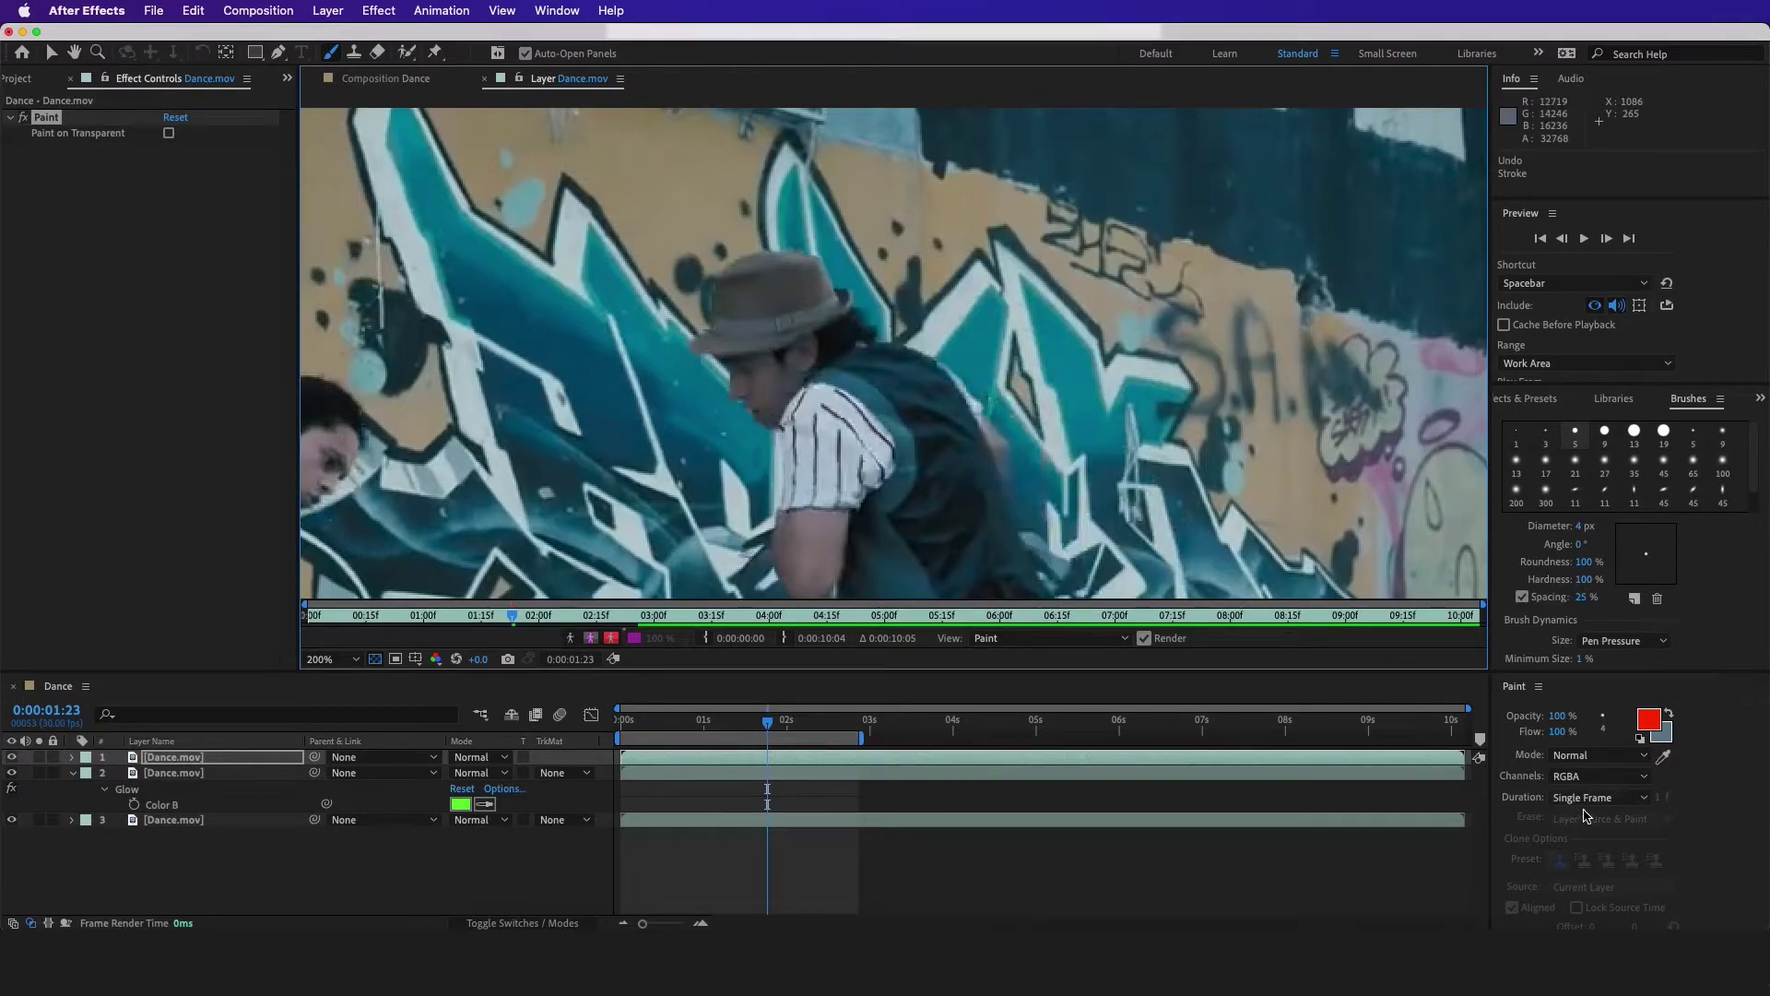
Set the brush duration to Constant, outline the dancer's hat in red at 0:00:01:23, and return to the Dance composition view.
left_click(1599, 799)
left_click(1600, 822)
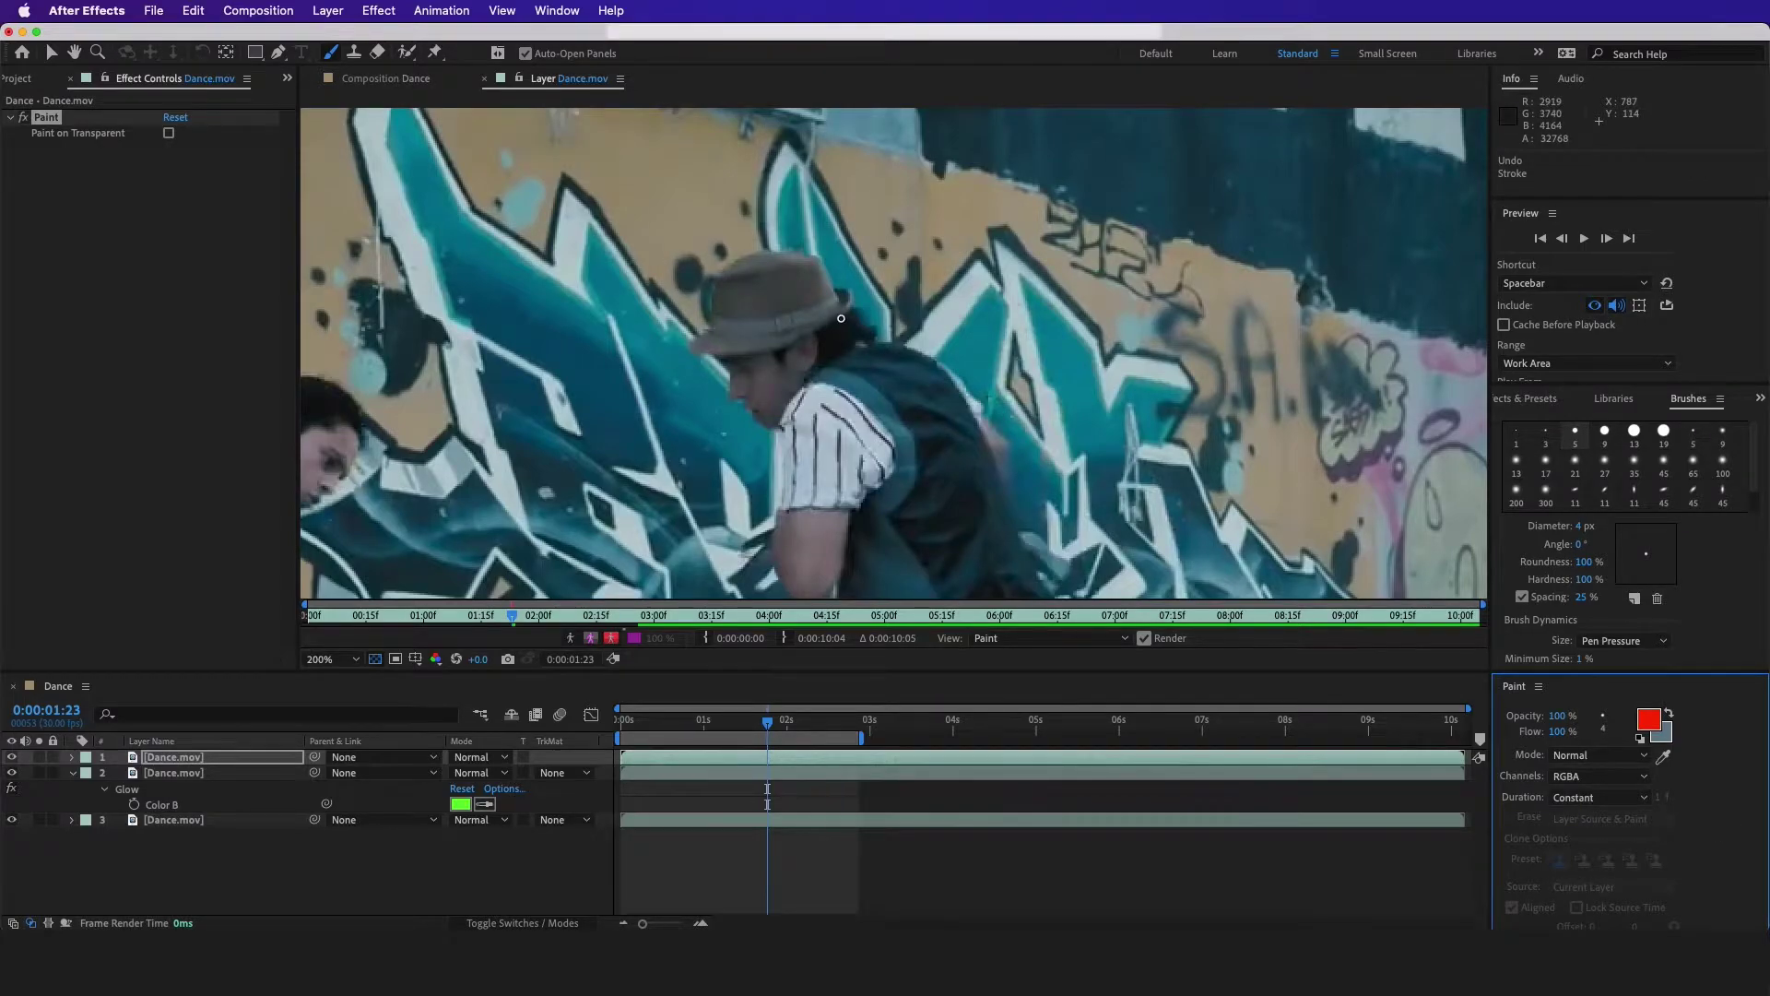
mouse_move(840, 318)
left_mouse_down()
mouse_move(737, 255)
mouse_move(792, 221)
left_mouse_up()
mouse_move(771, 730)
left_mouse_down()
mouse_move(809, 730)
mouse_move(750, 730)
mouse_move(804, 730)
mouse_move(767, 730)
left_mouse_up()
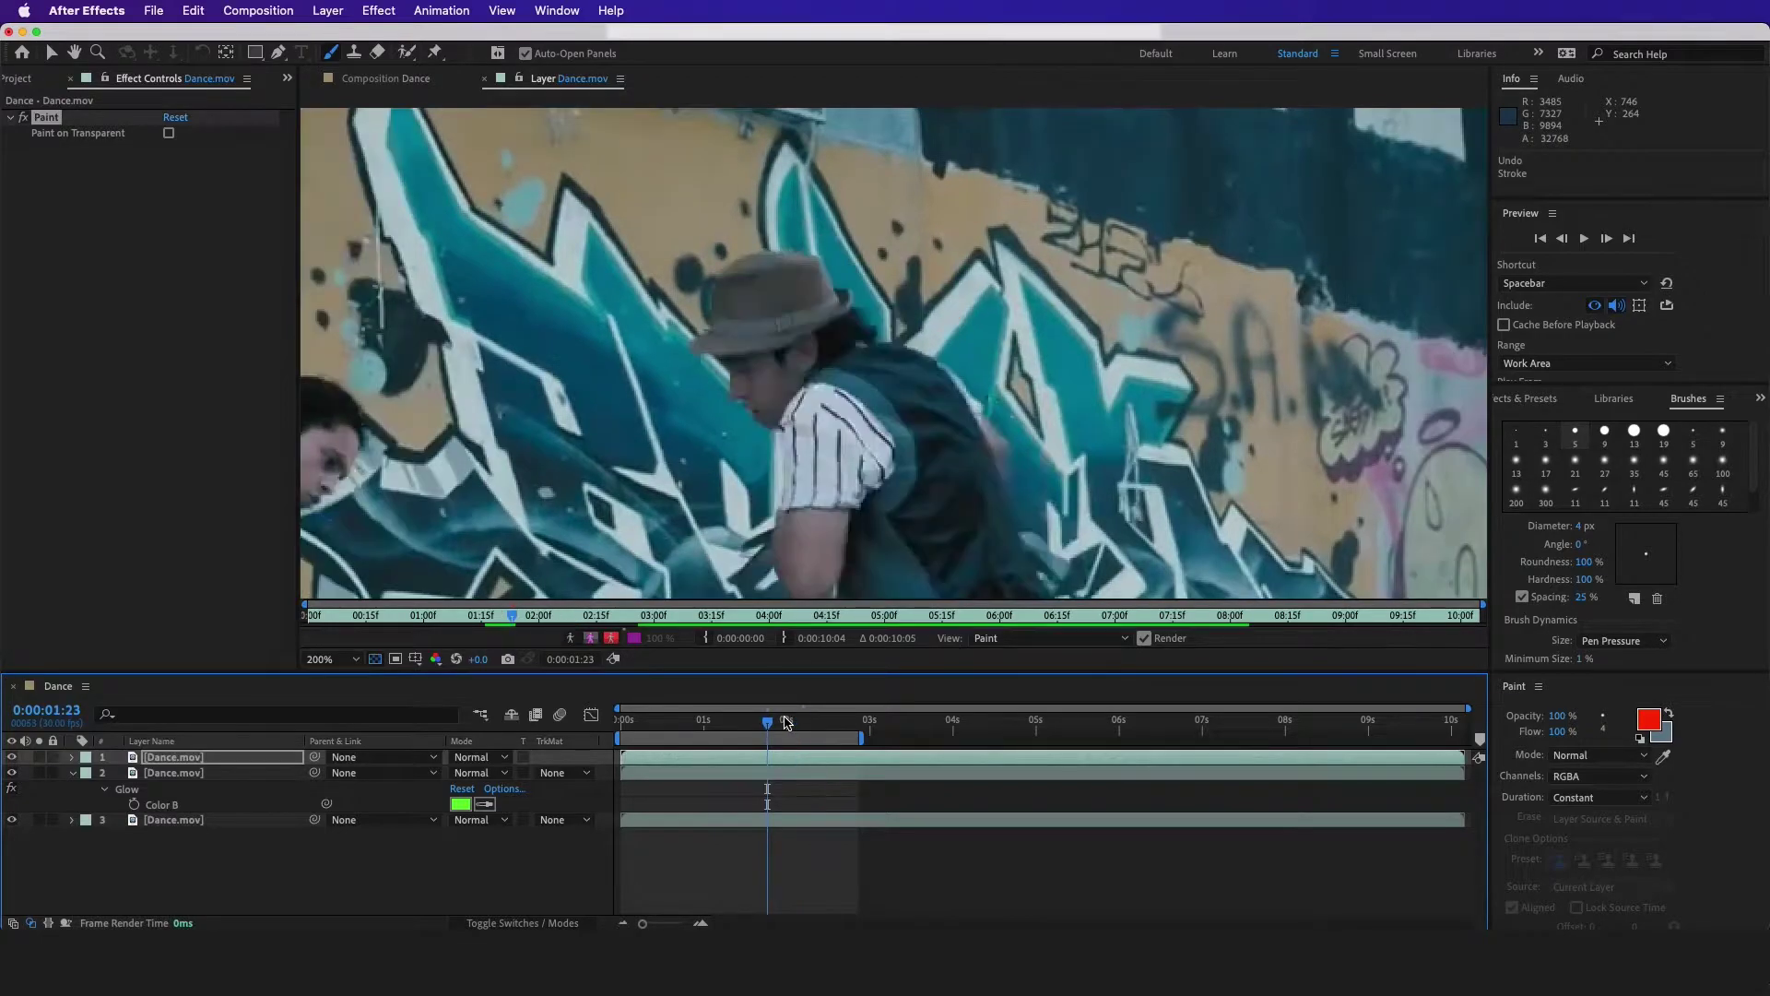
left_click_drag(848, 313, 852, 299)
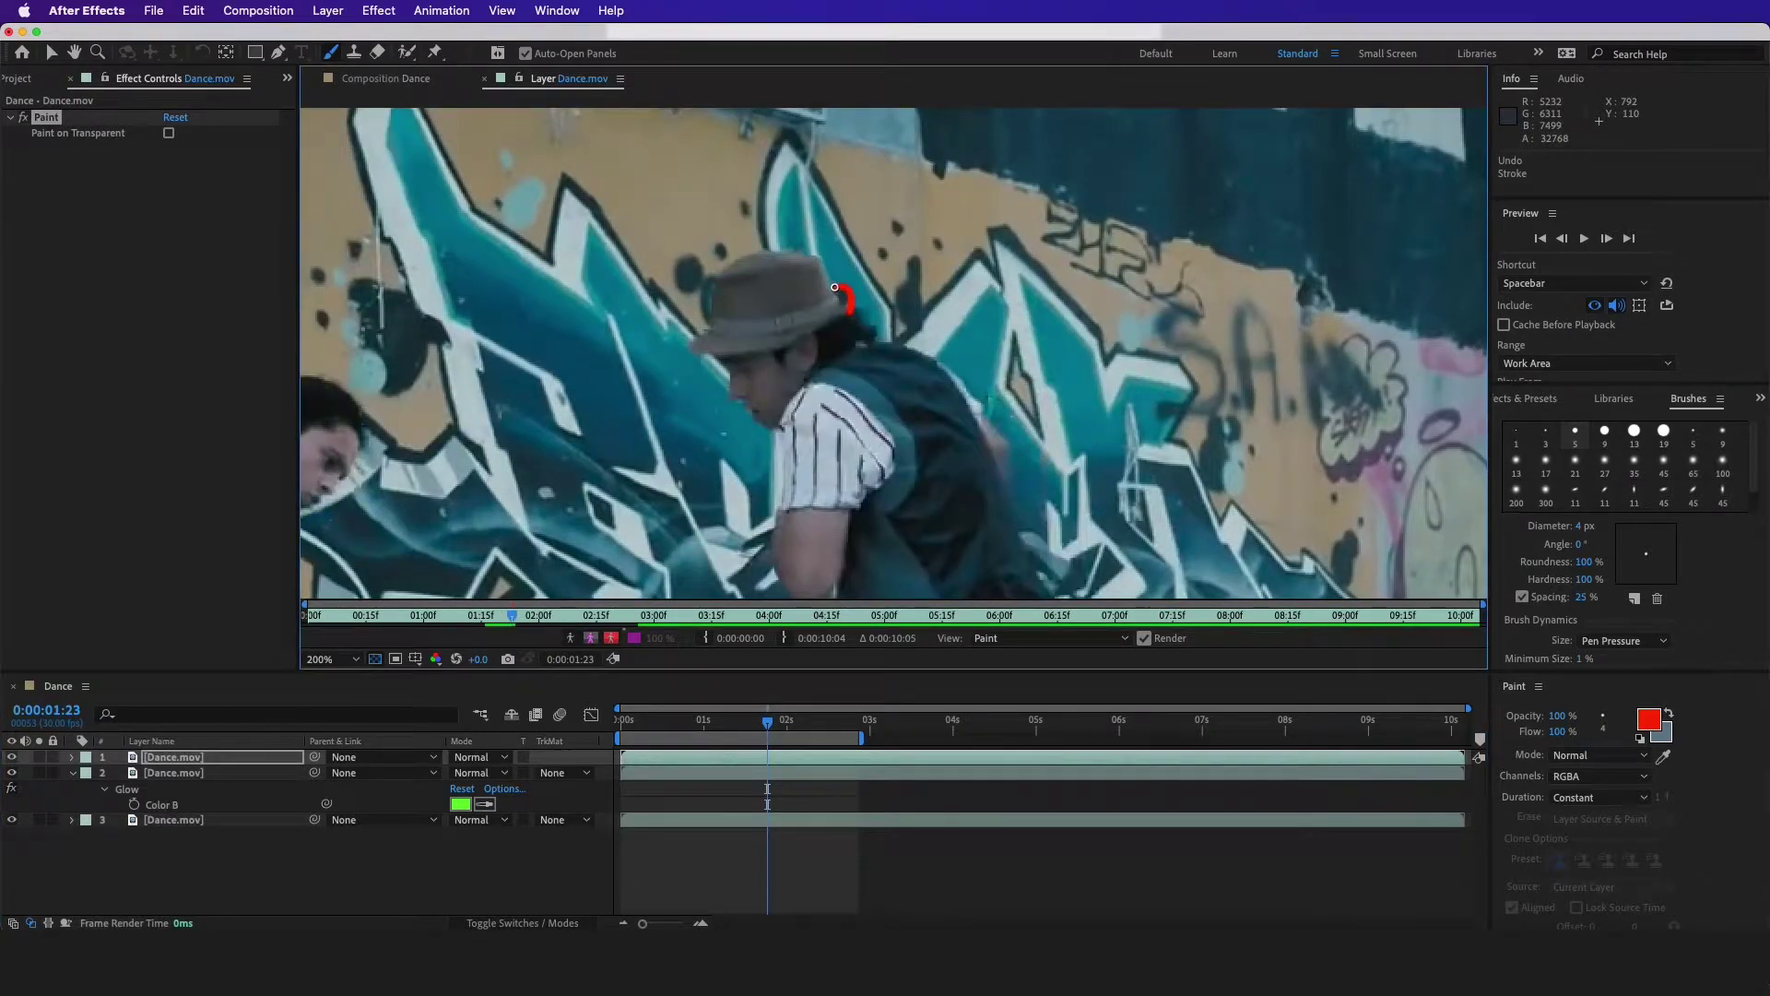
left_click_drag(716, 290, 850, 310)
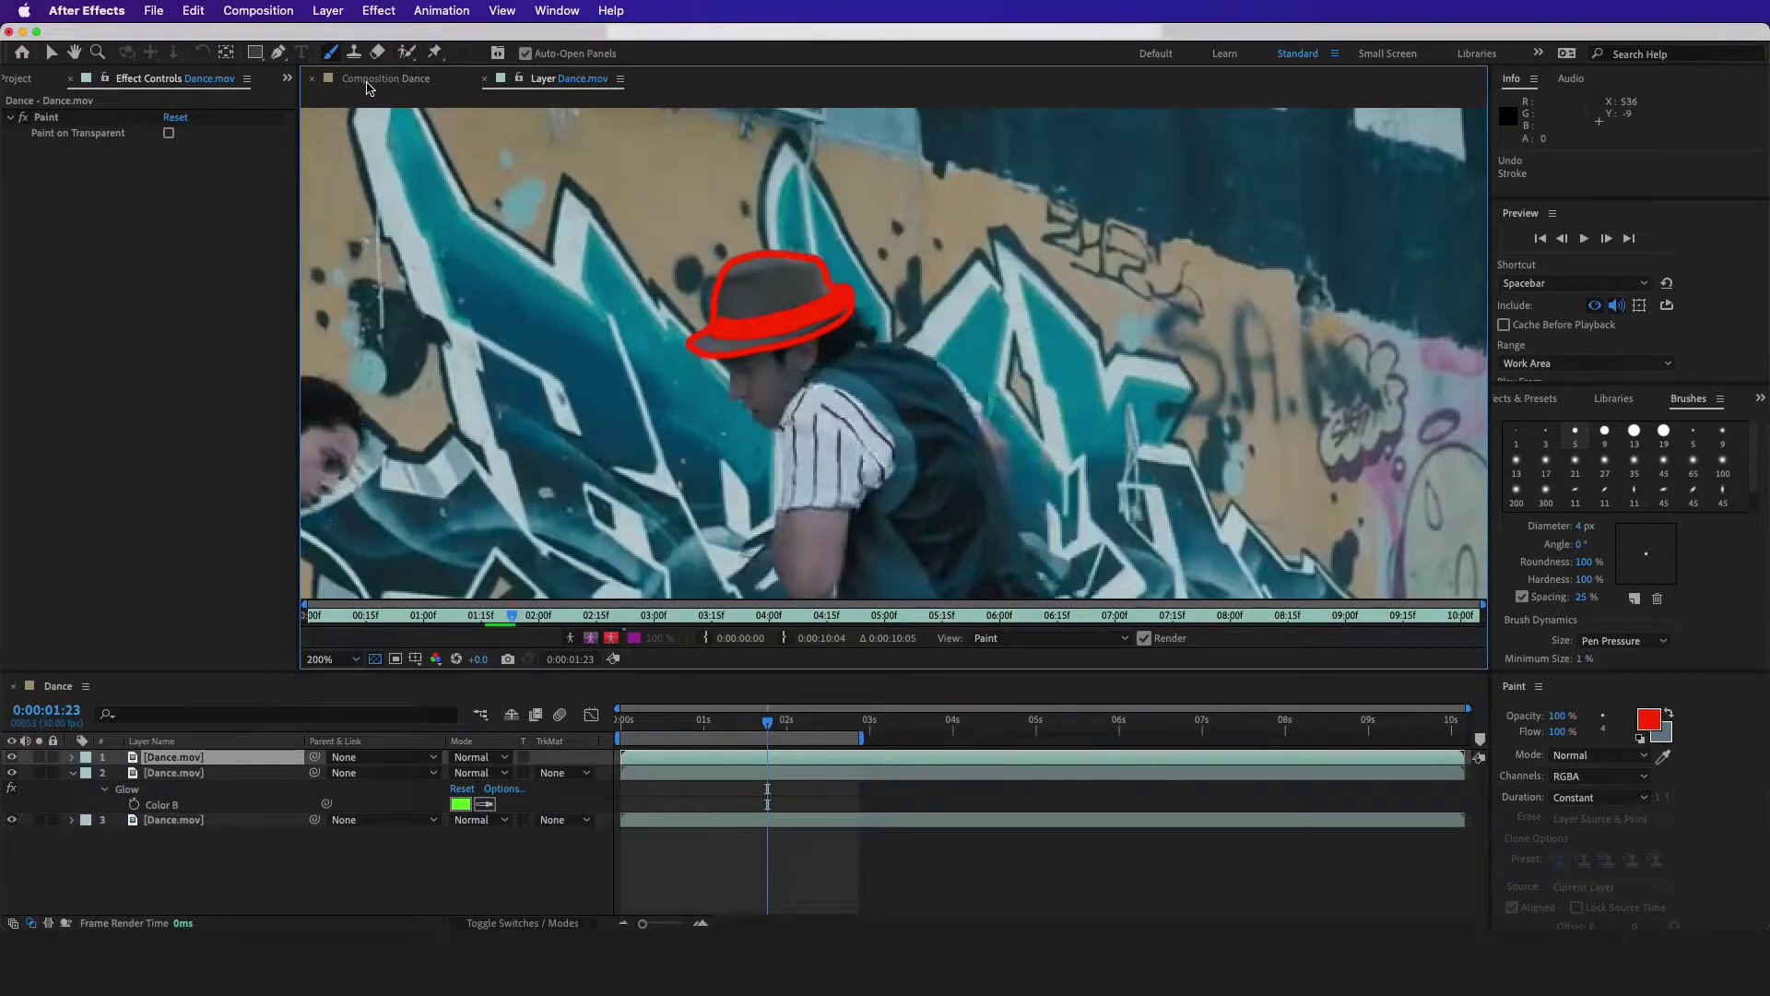
left_click(368, 80)
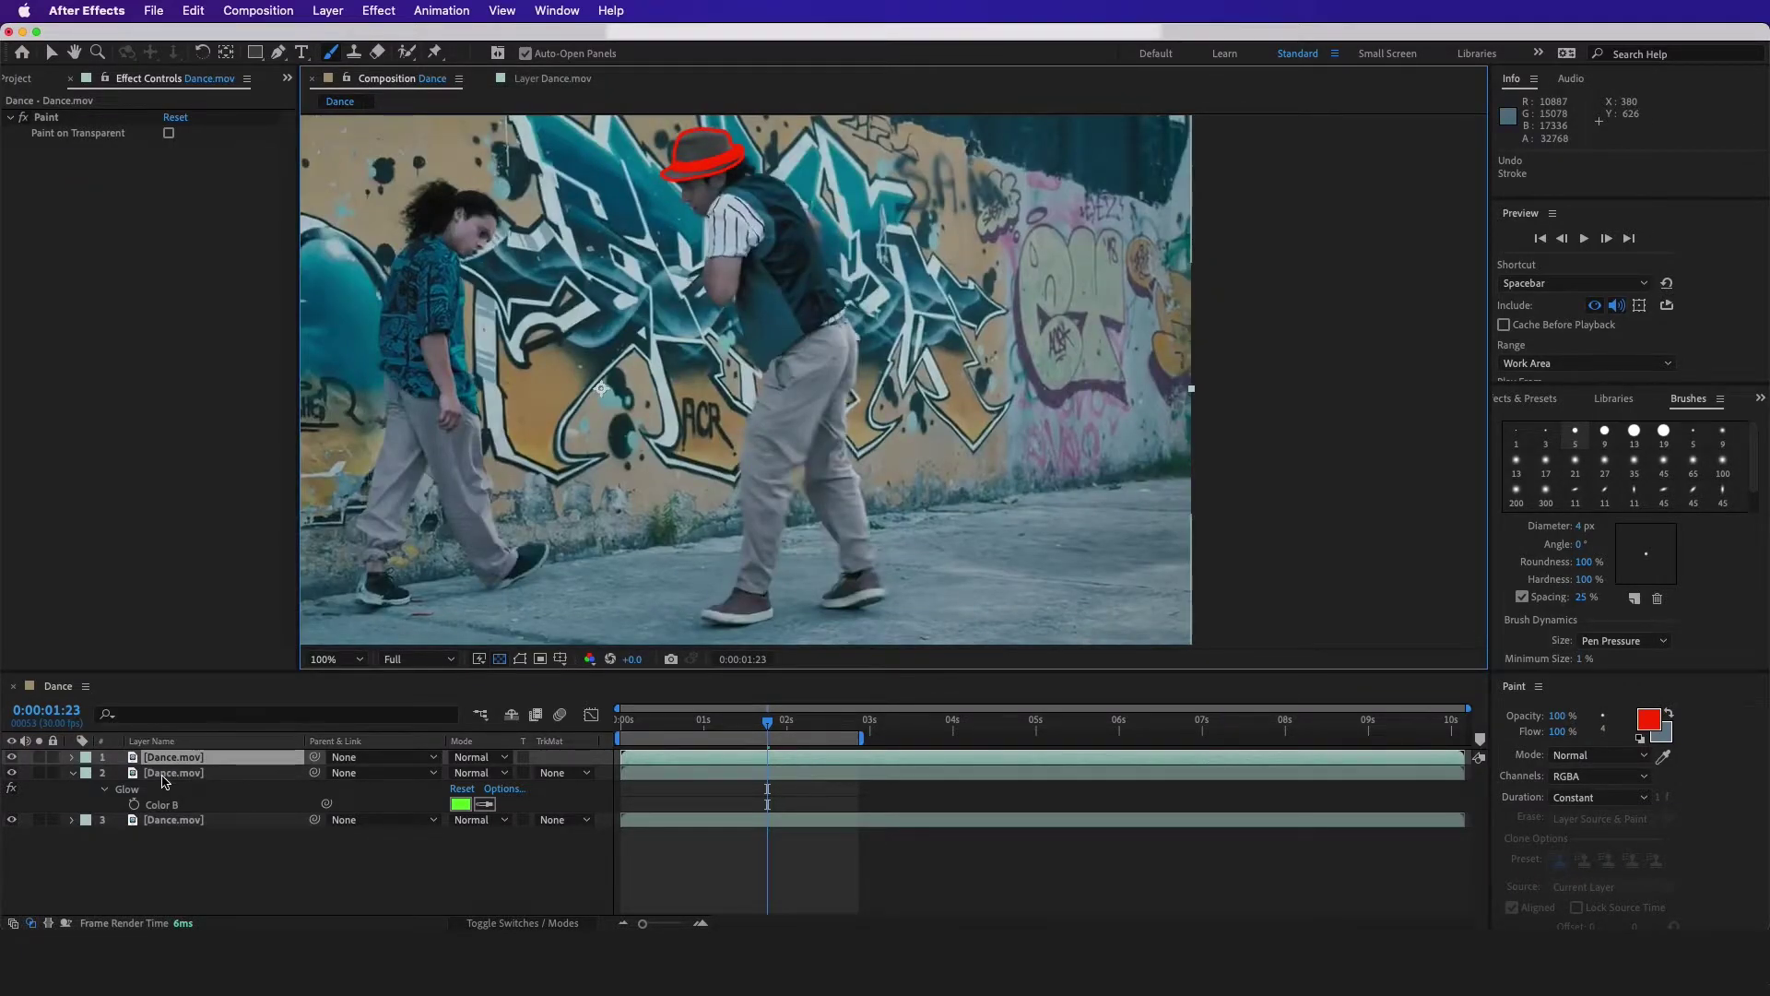
Copy the Fill and Glow effects from layer 2 to the hat layer and enable its Paint on Transparent option.
left_click(163, 776)
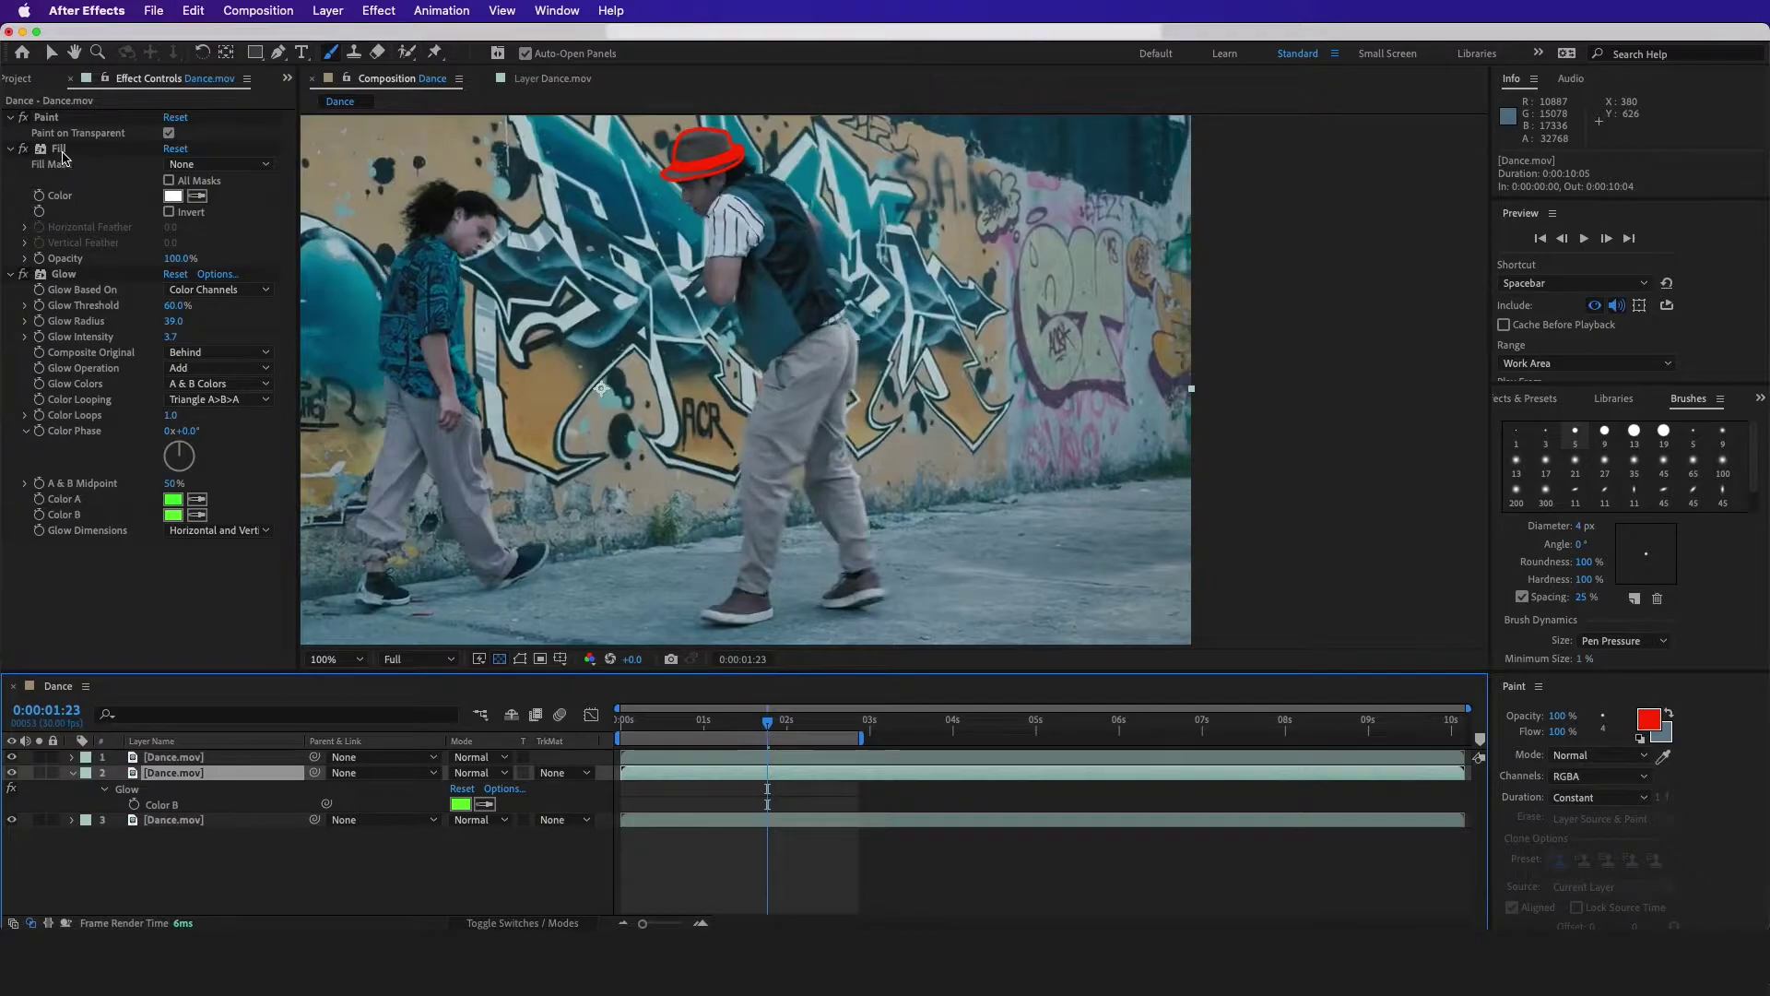
left_click(59, 149)
left_click(64, 274)
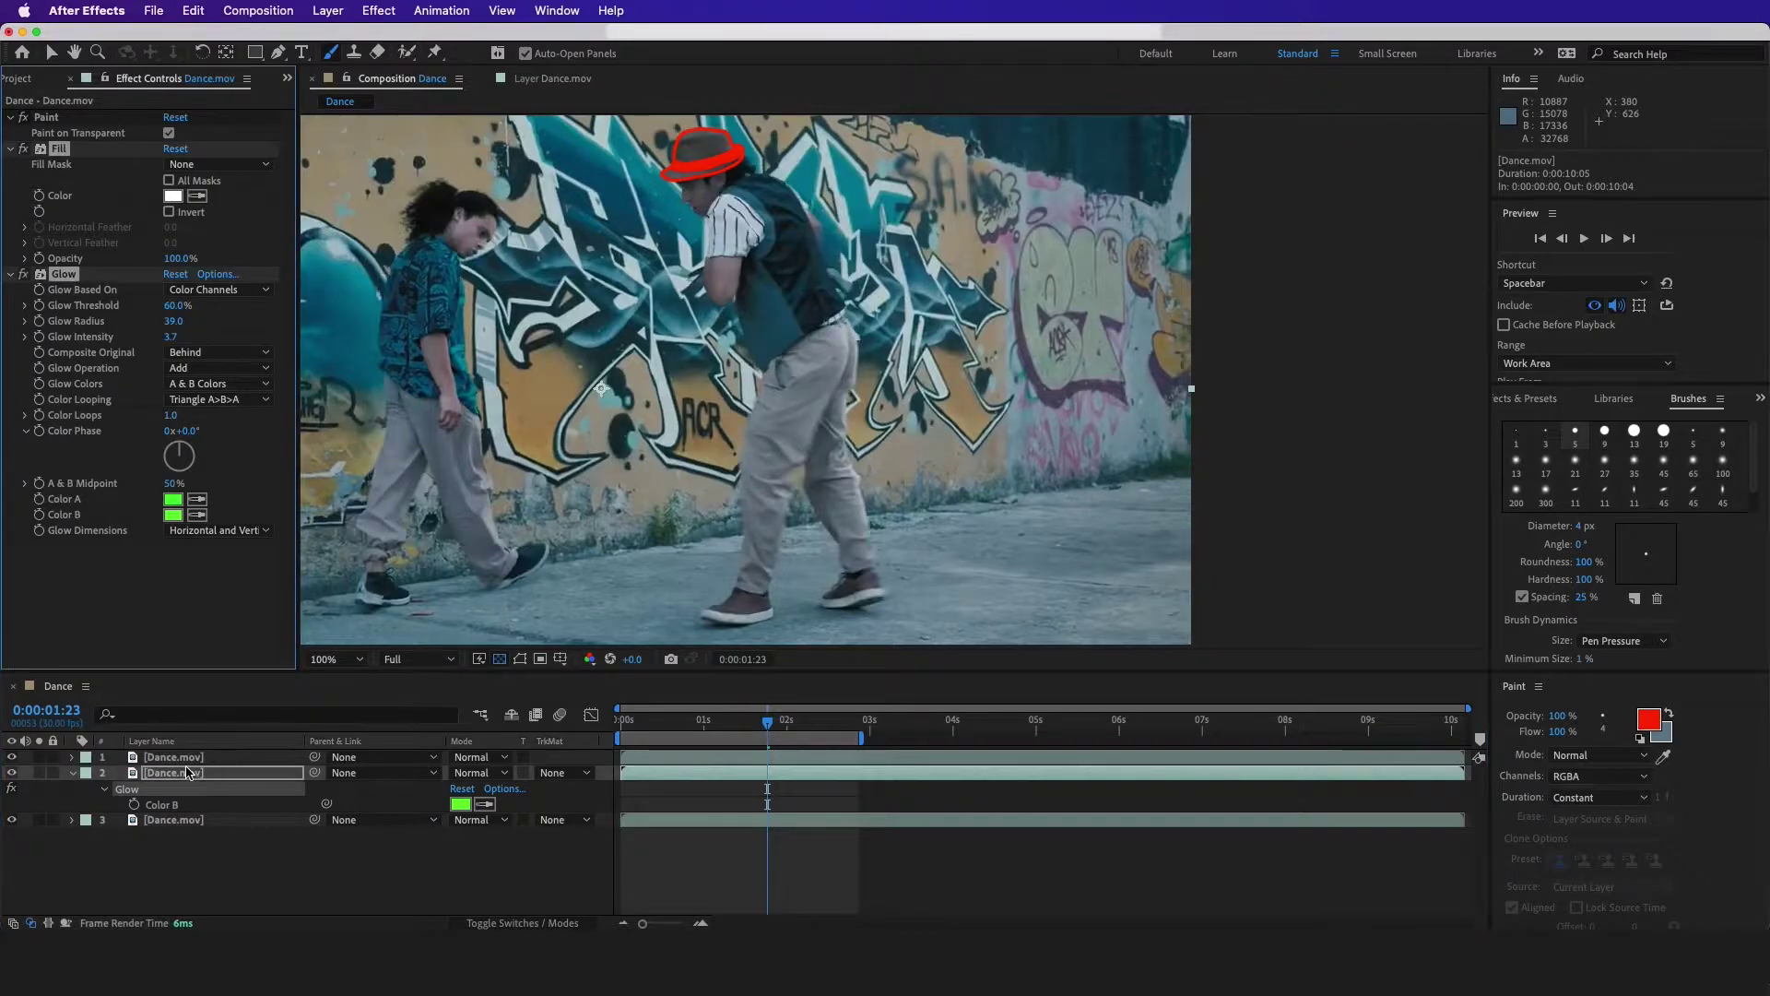
left_click(170, 759)
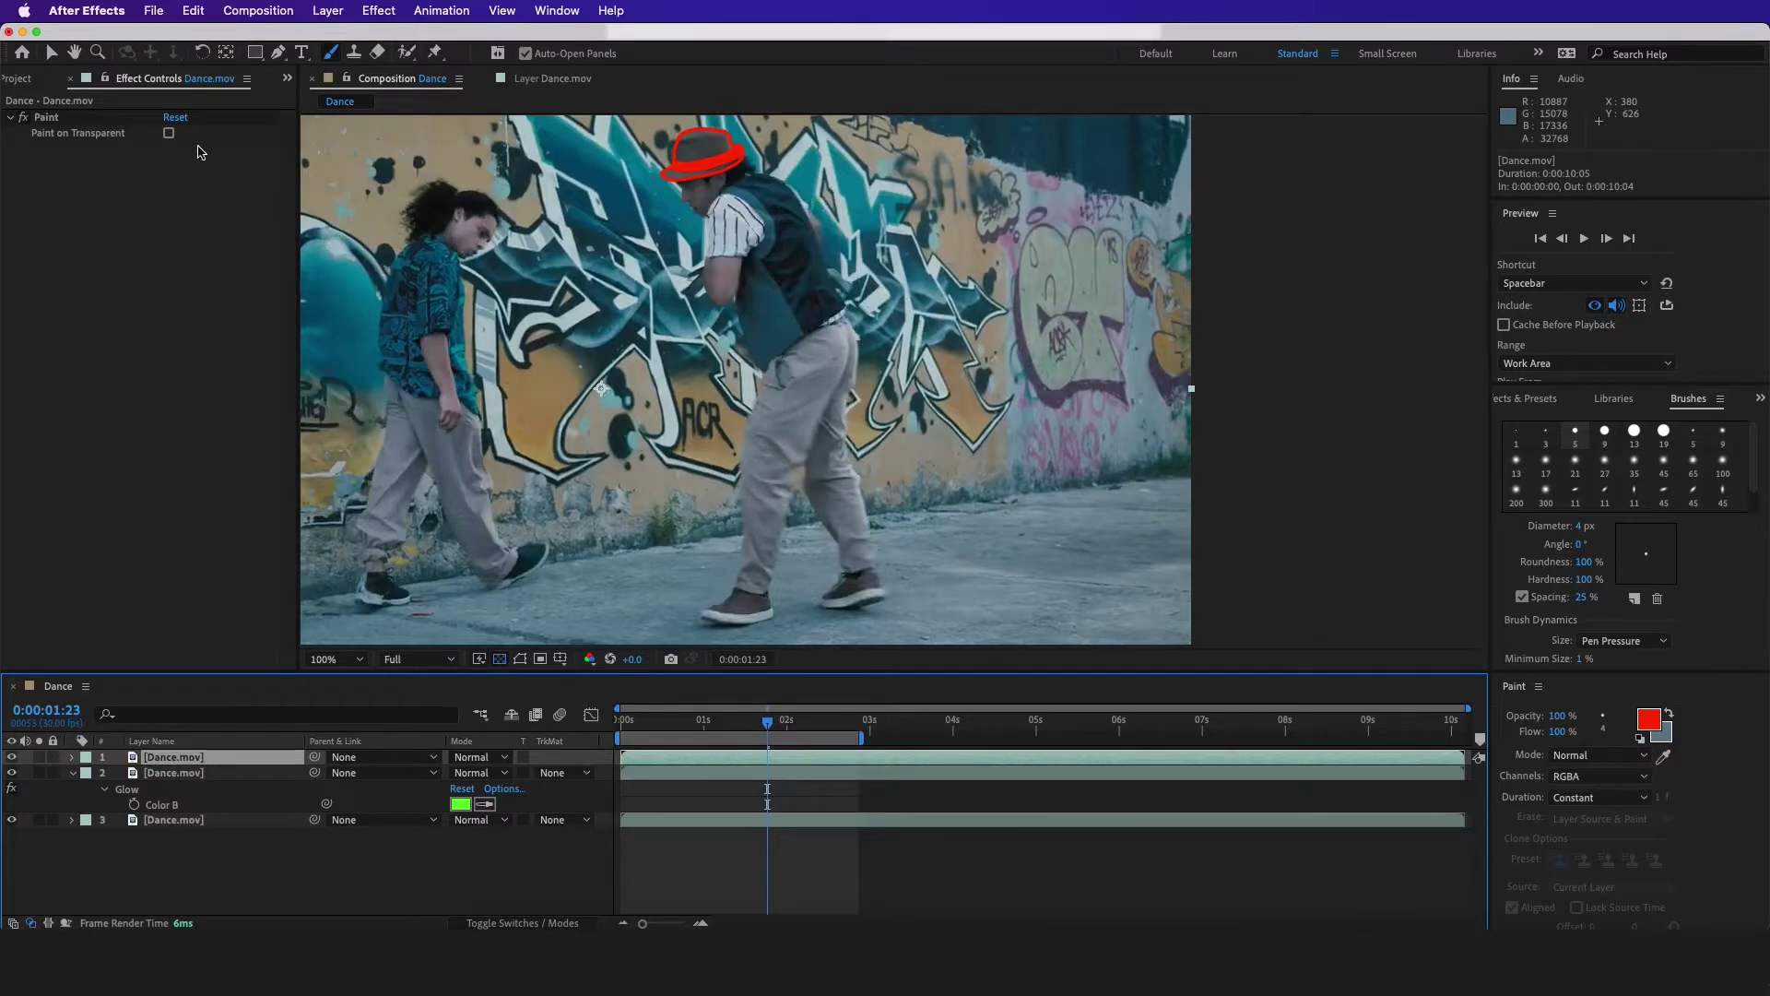
left_click(169, 134)
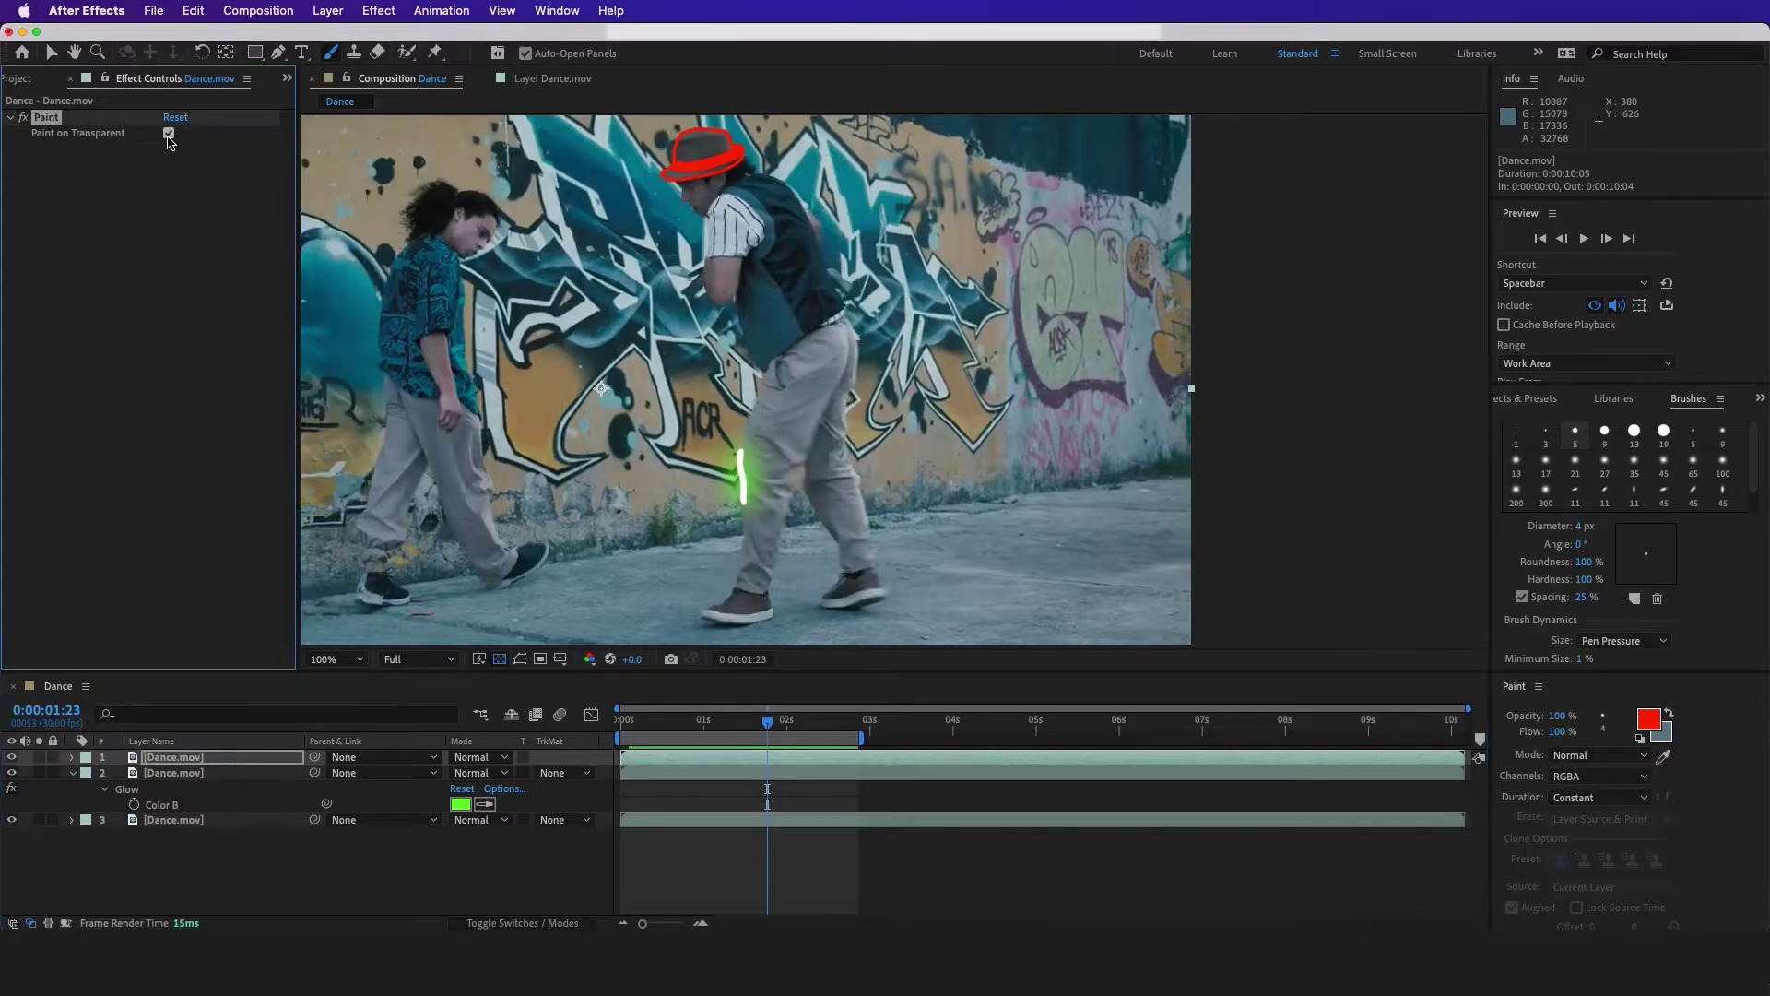
key("cmd+v")
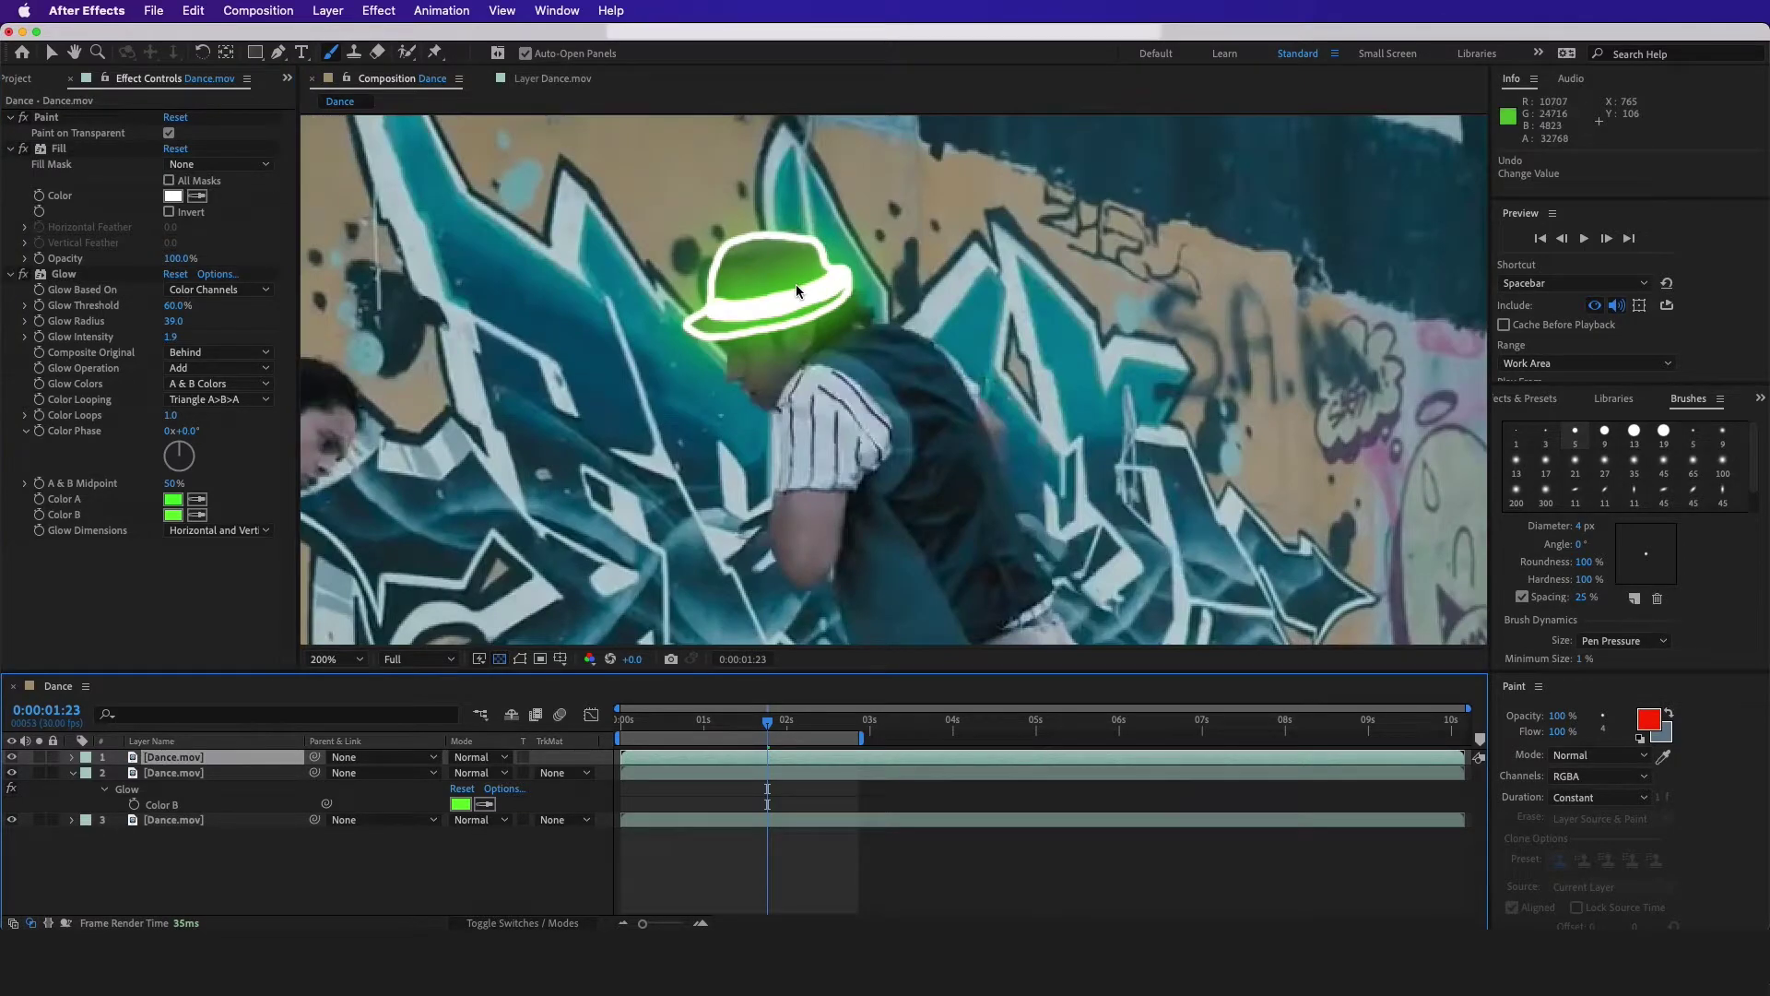
Add a Position keyframe to the hat layer at 0:00:01:23.
key("p")
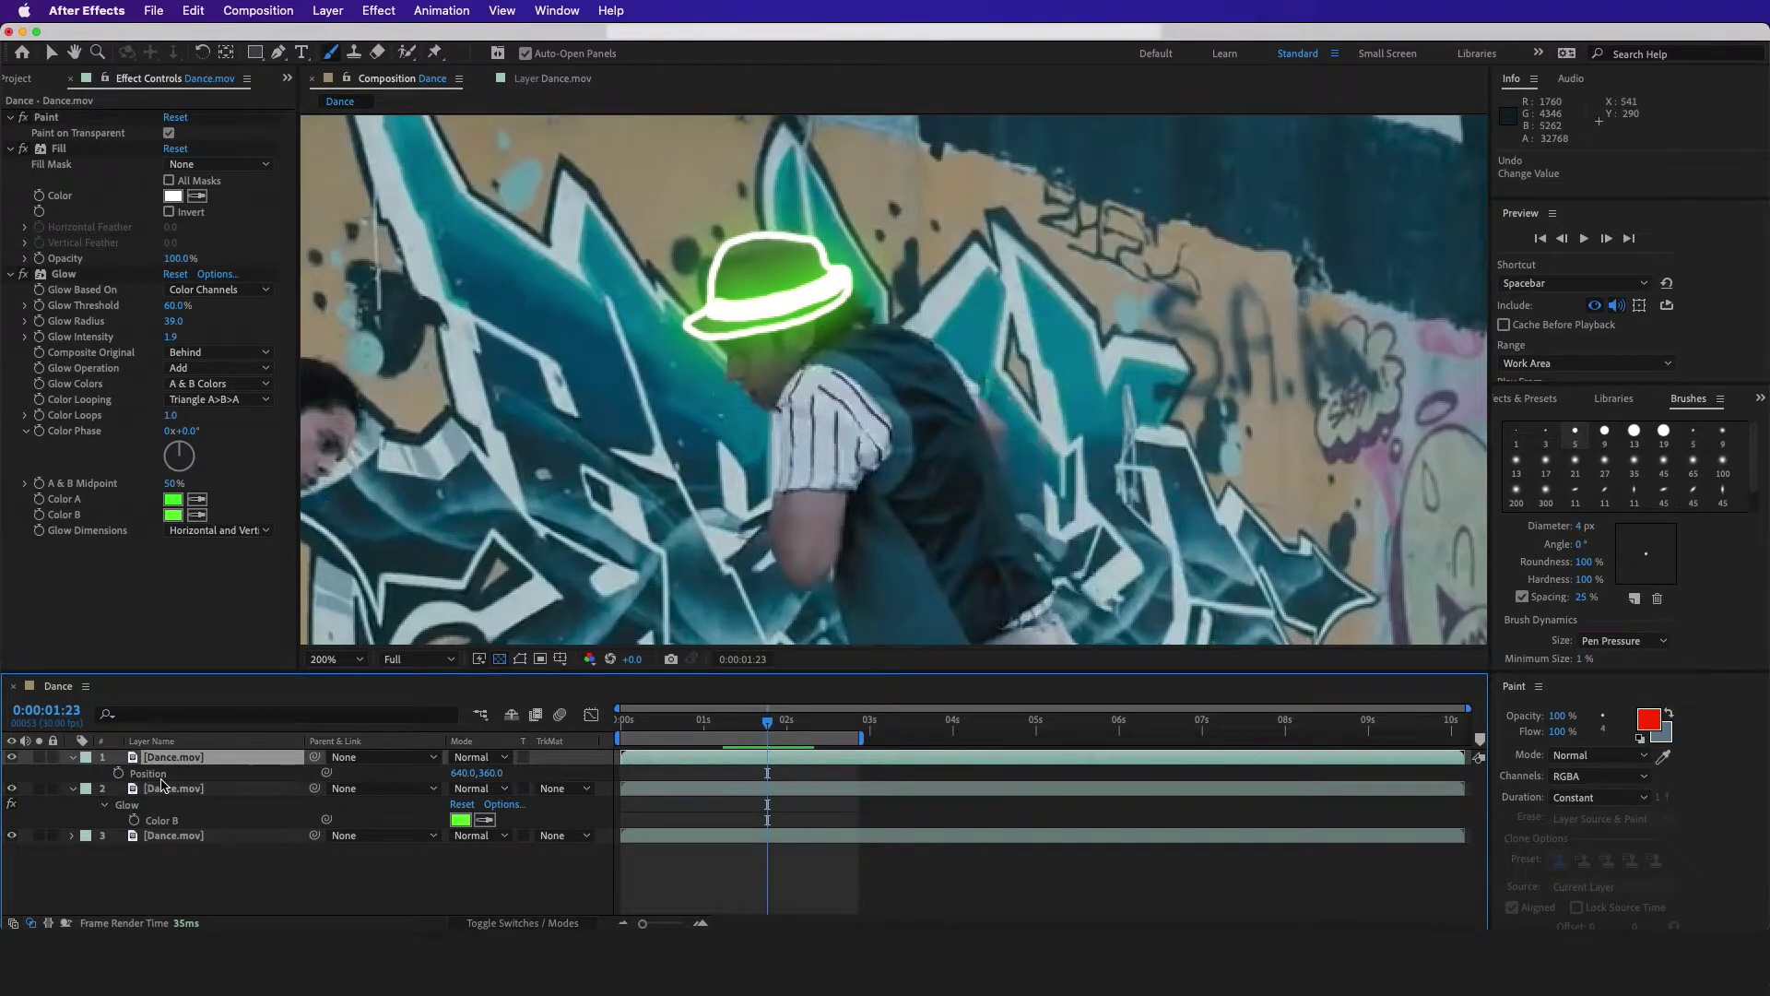
left_click(118, 772)
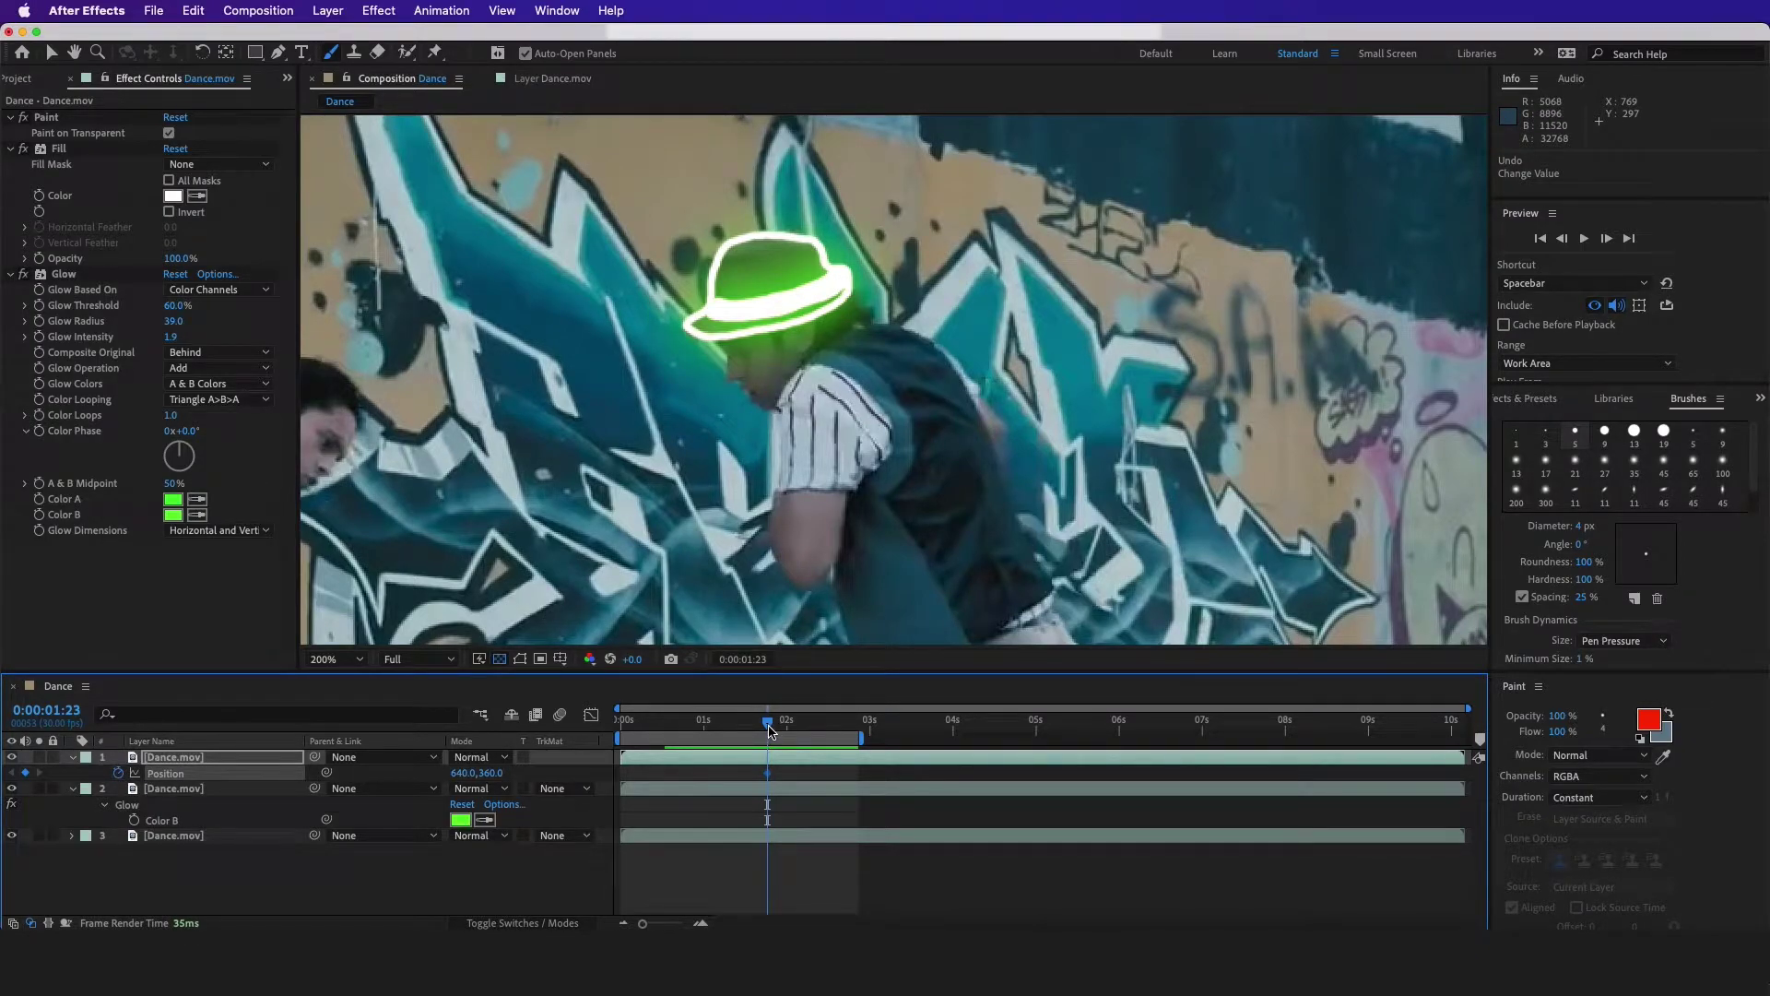
Keyframe the hat layer's Position frame by frame from 0:00:01:23 to 0:00:02:24 so the drawing stays on the dancer's head.
key("Page_Down")
key("Page_Down")
key("Page_Down")
left_click_drag(772, 307, 665, 290)
key("Page_Down")
key("Page_Down")
key("Page_Down")
key("Page_Down")
key("Page_Down")
key("Page_Down")
key("Page_Down")
key("Page_Down")
key("Page_Down")
key("Page_Down")
key("Page_Down")
key("Page_Down")
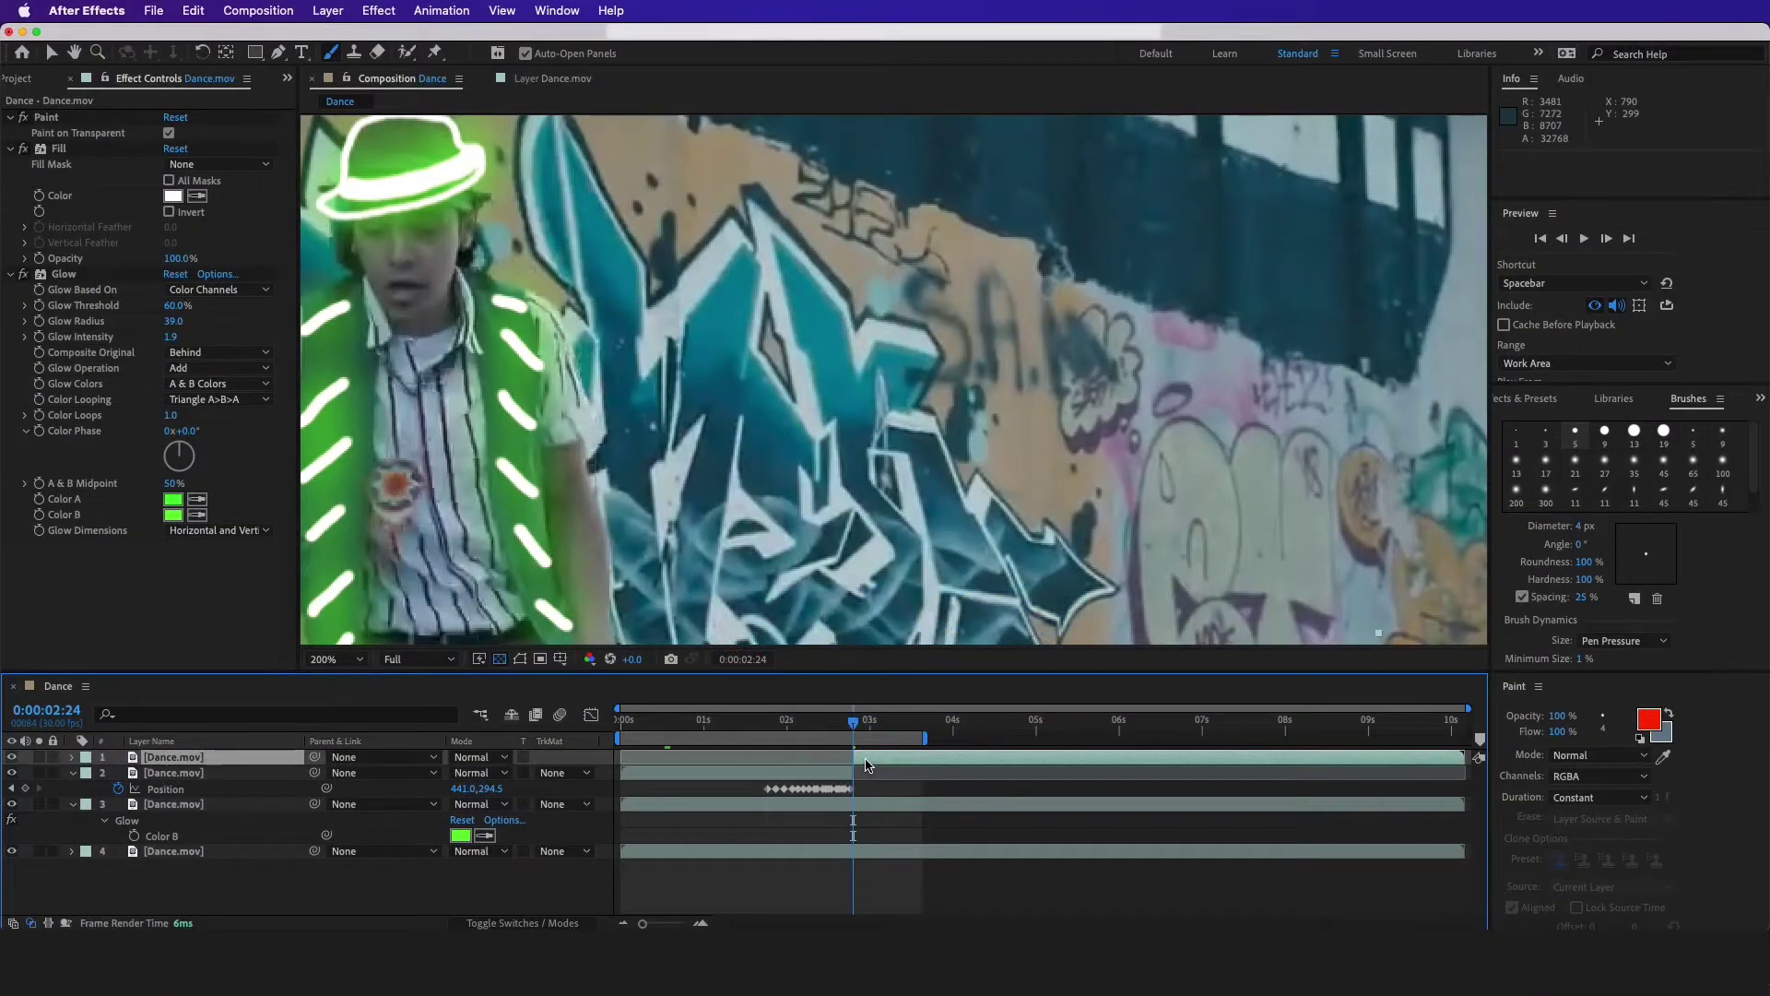
Return to about 0:00:01:19 and play back the hat drawing following the dancer.
left_click(850, 724)
left_click_drag(850, 724, 756, 725)
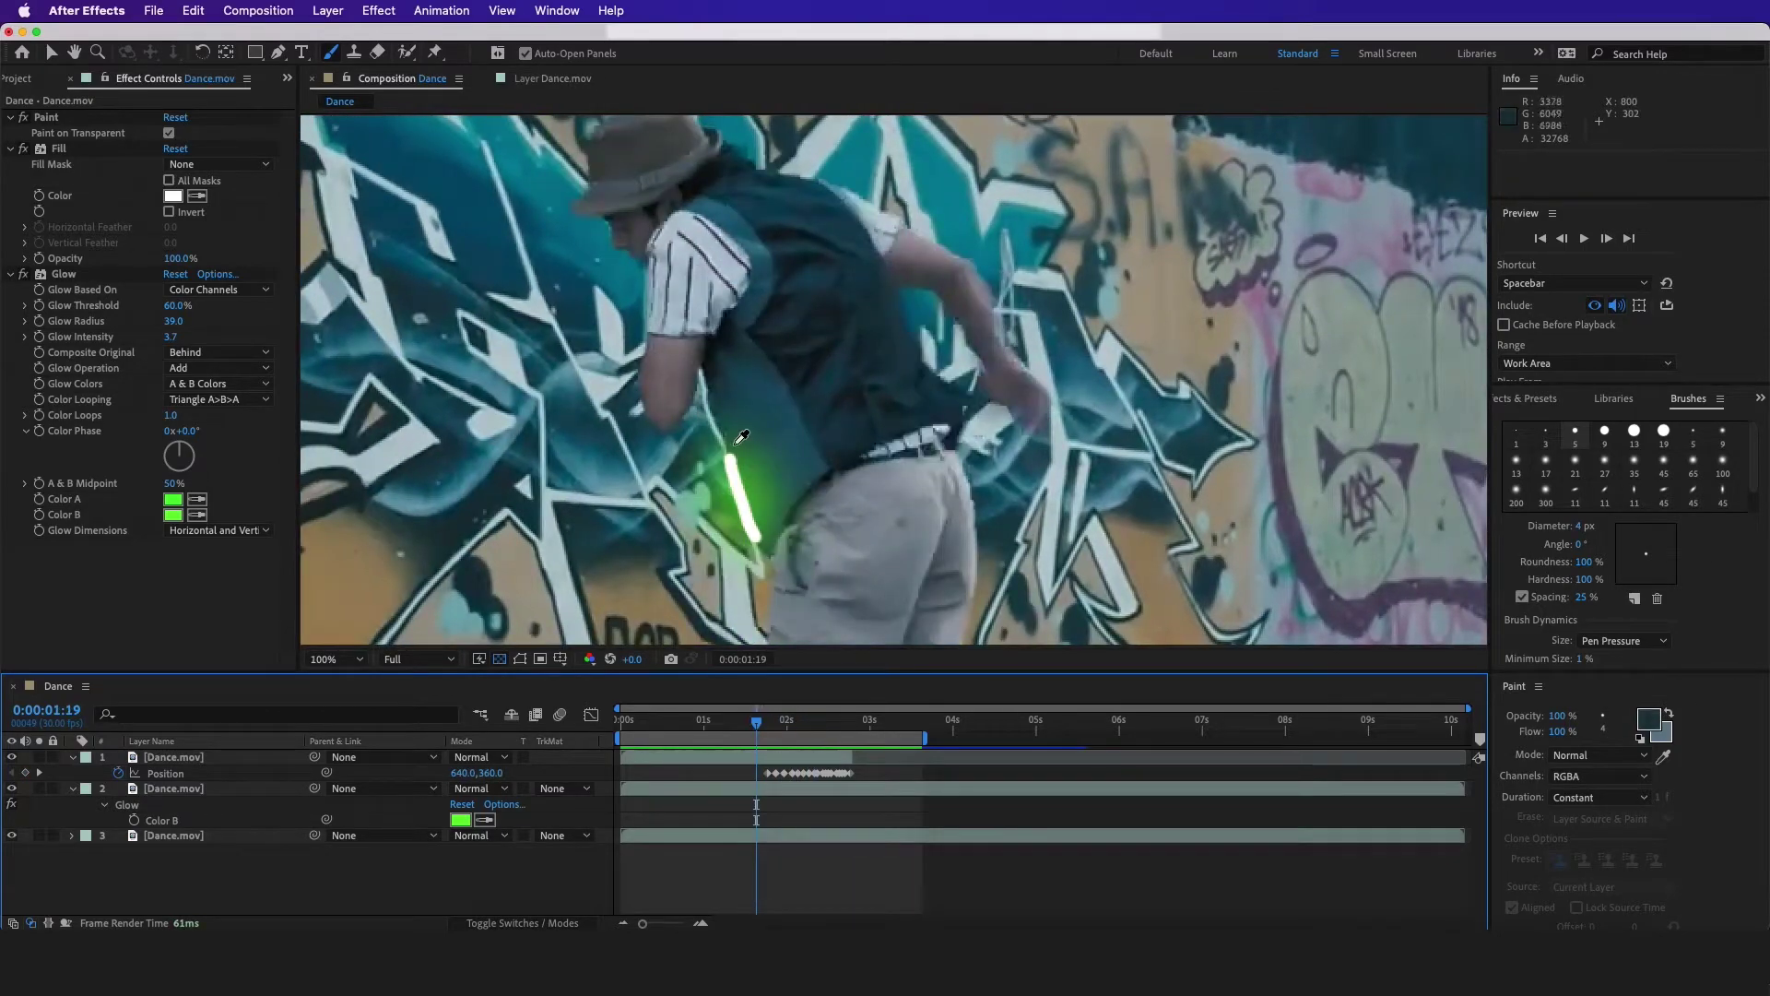
scroll(735, 446, "down", 3)
scroll(706, 414, "up", 2)
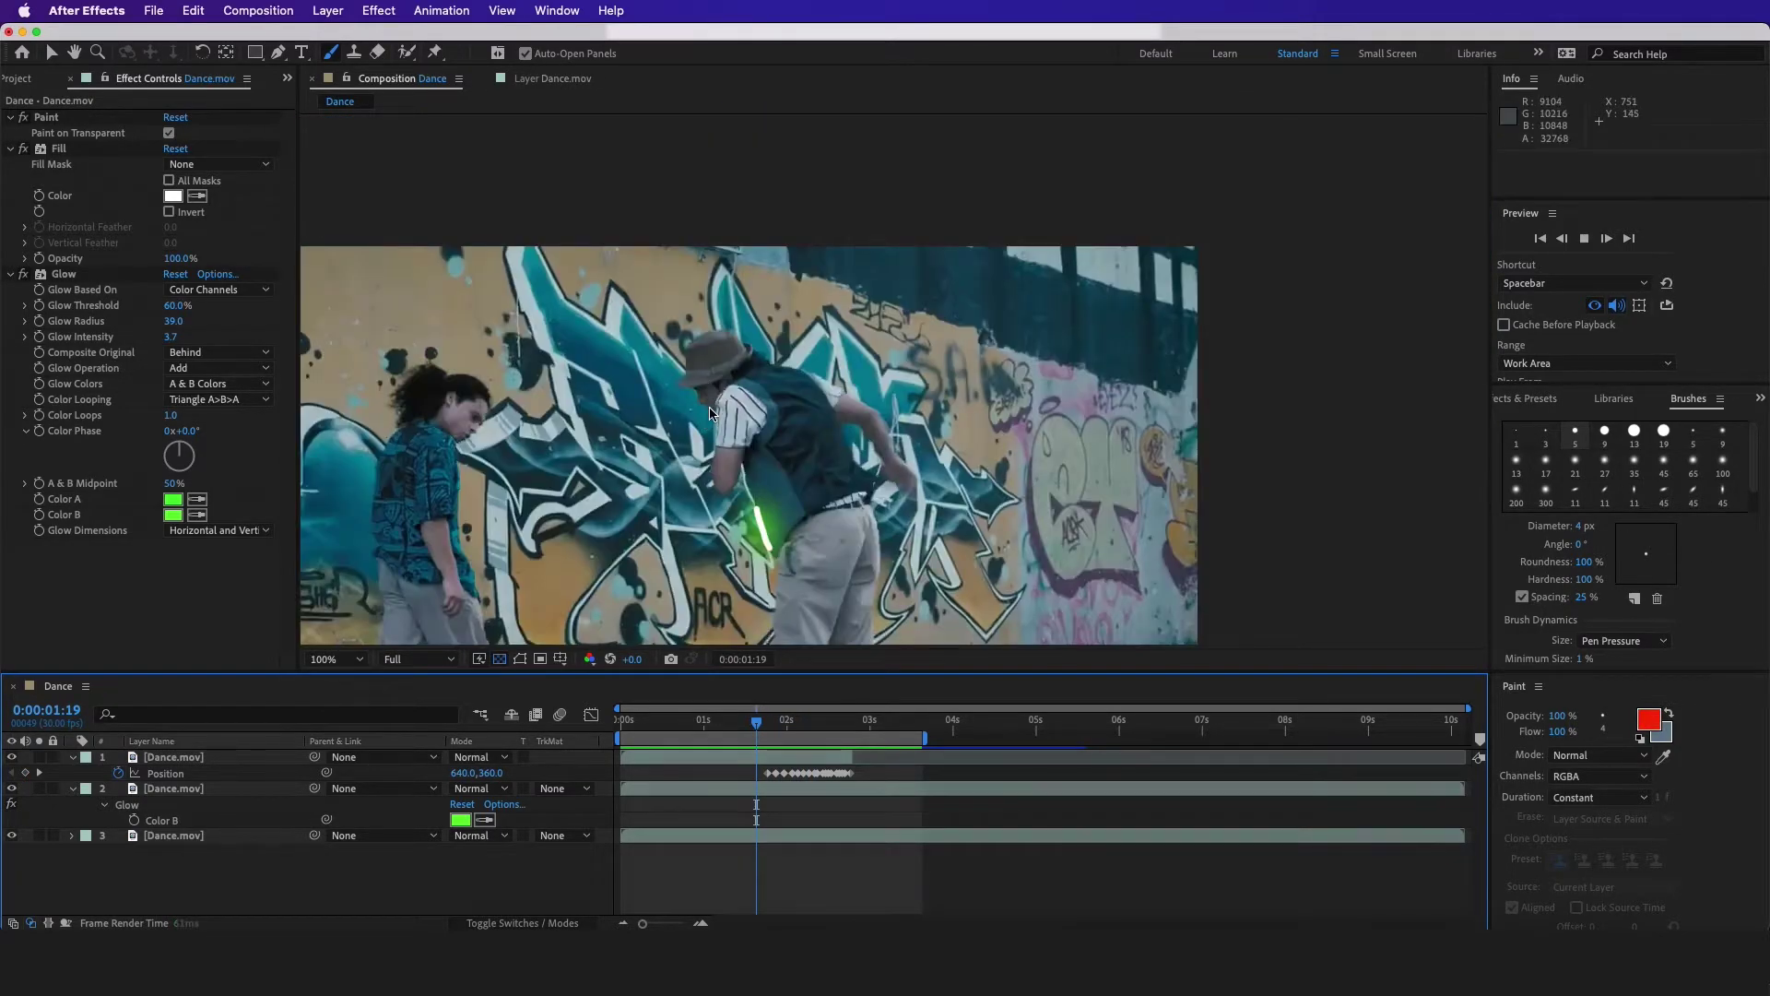
key("space")
left_click(769, 722)
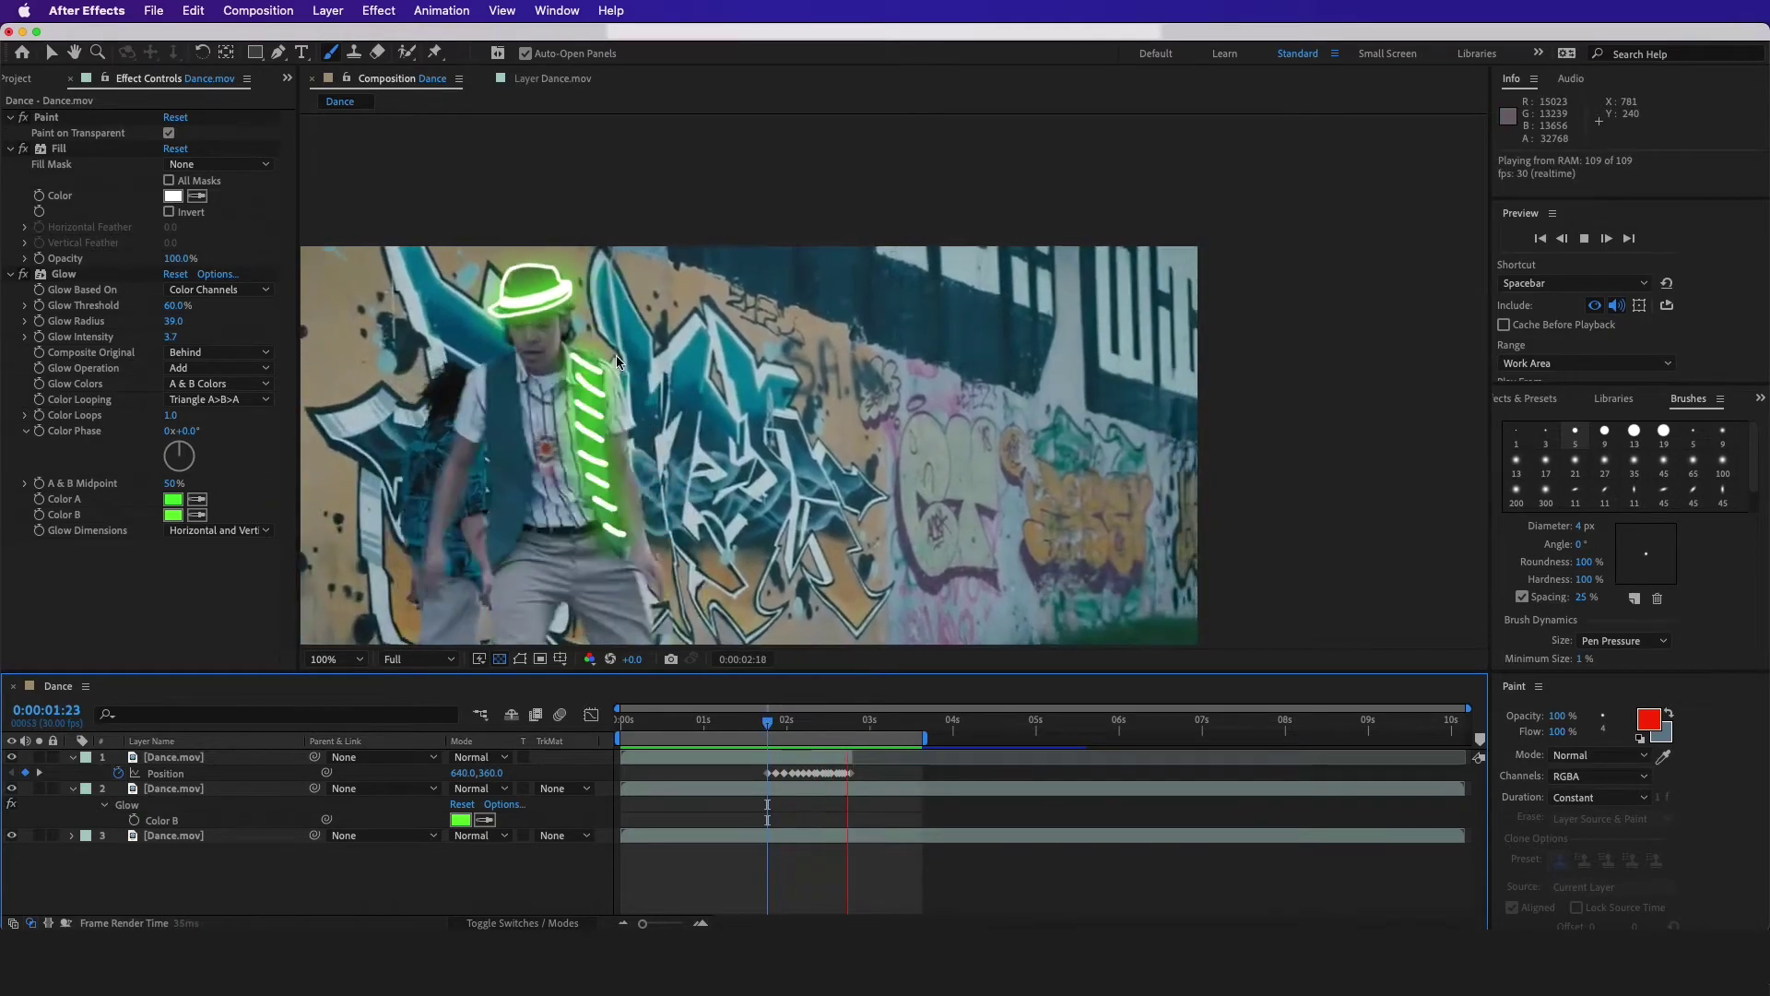
key("space")
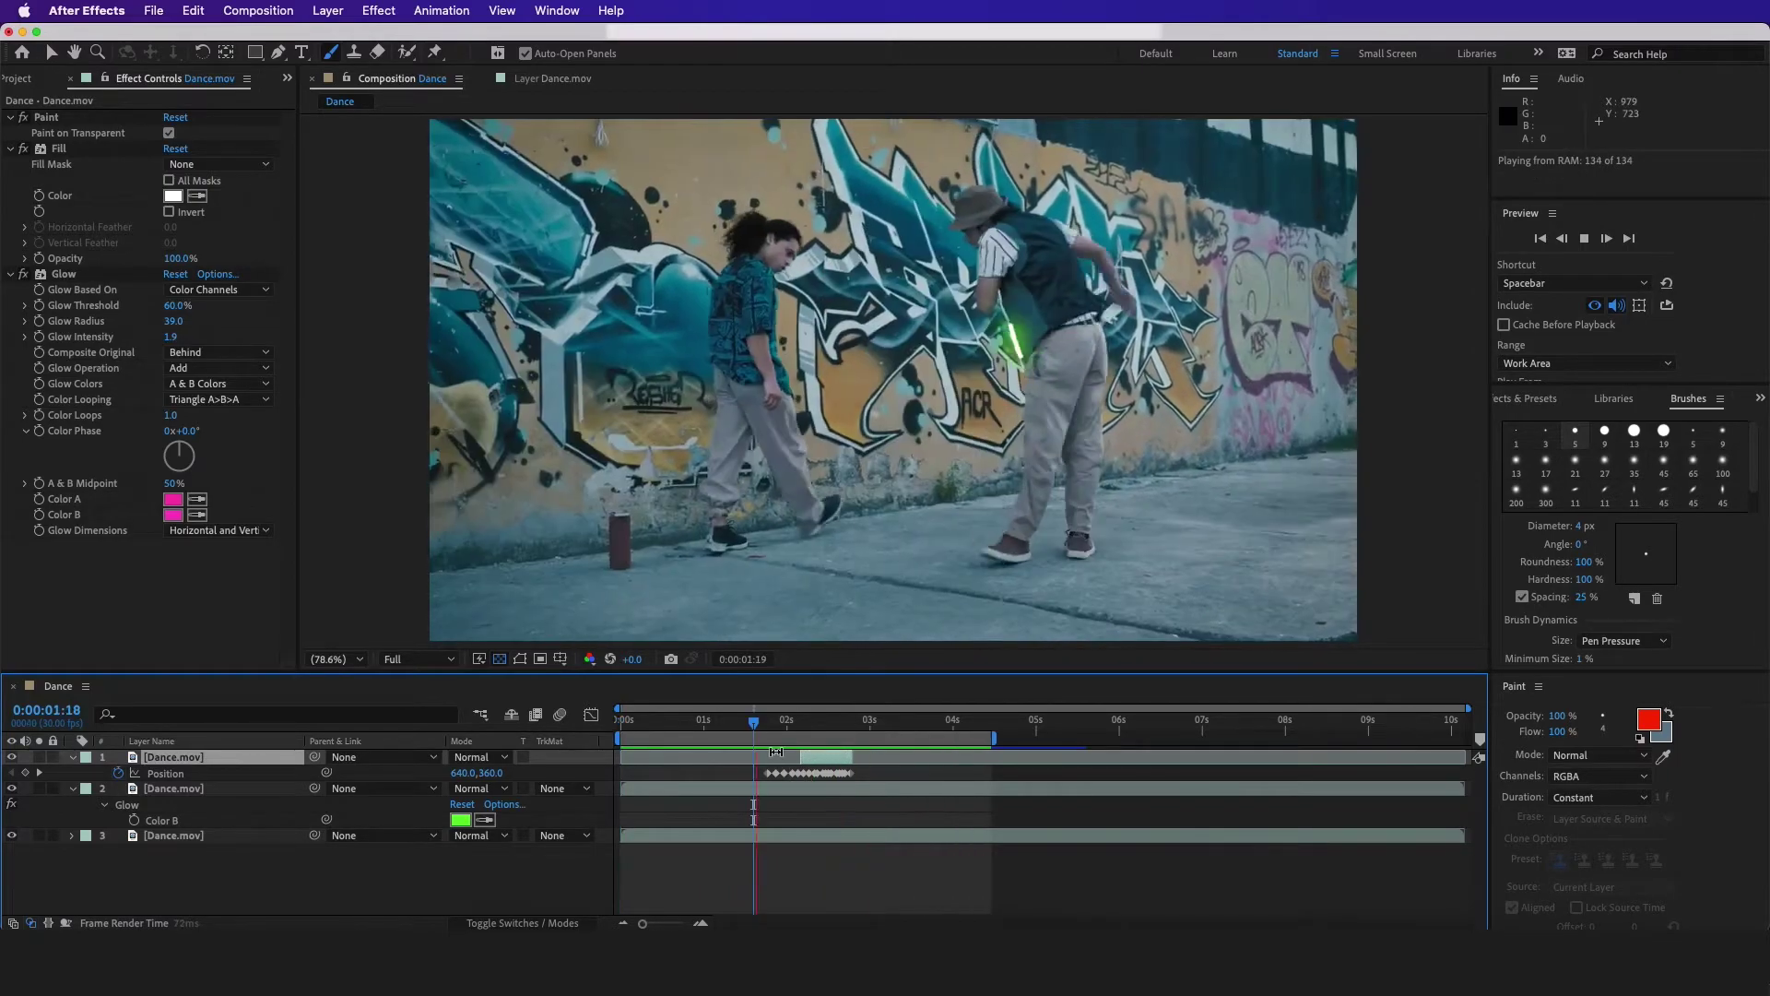
Scrub through the pink hat drawing from about 0:00:02:21 onward, including the section parented to Null 1 around 0:00:03:15.
left_click_drag(859, 735, 845, 735)
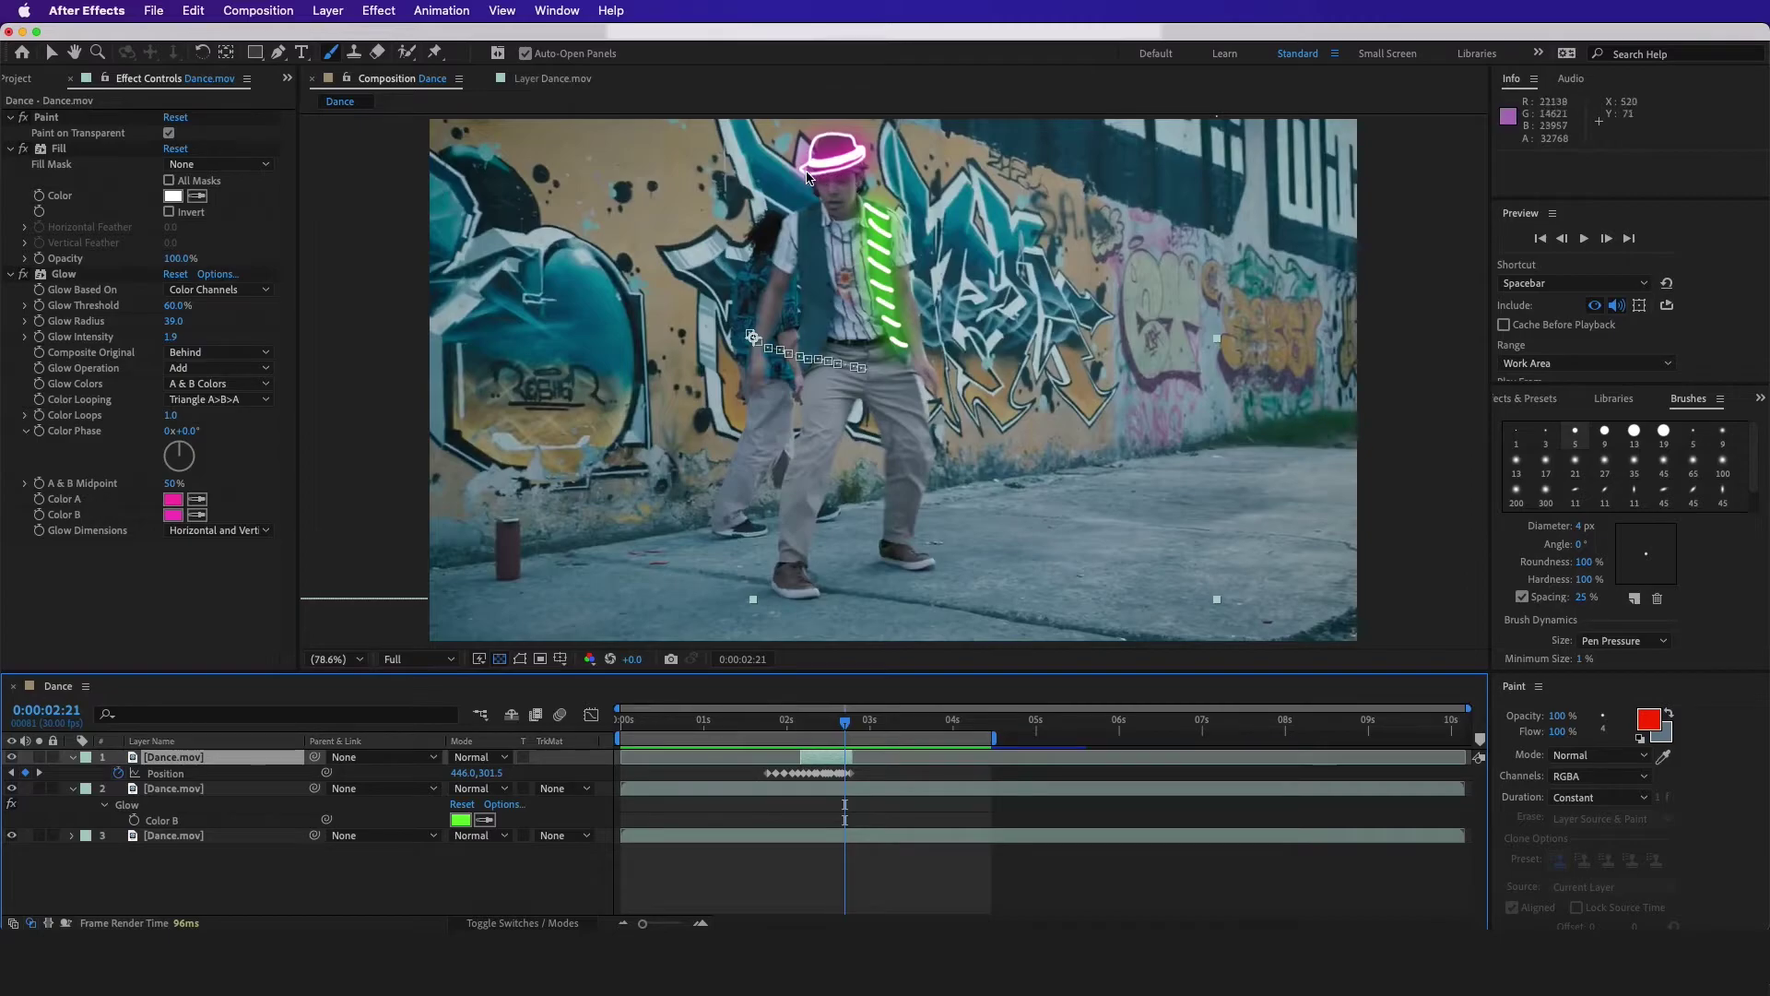
left_click_drag(853, 733, 888, 735)
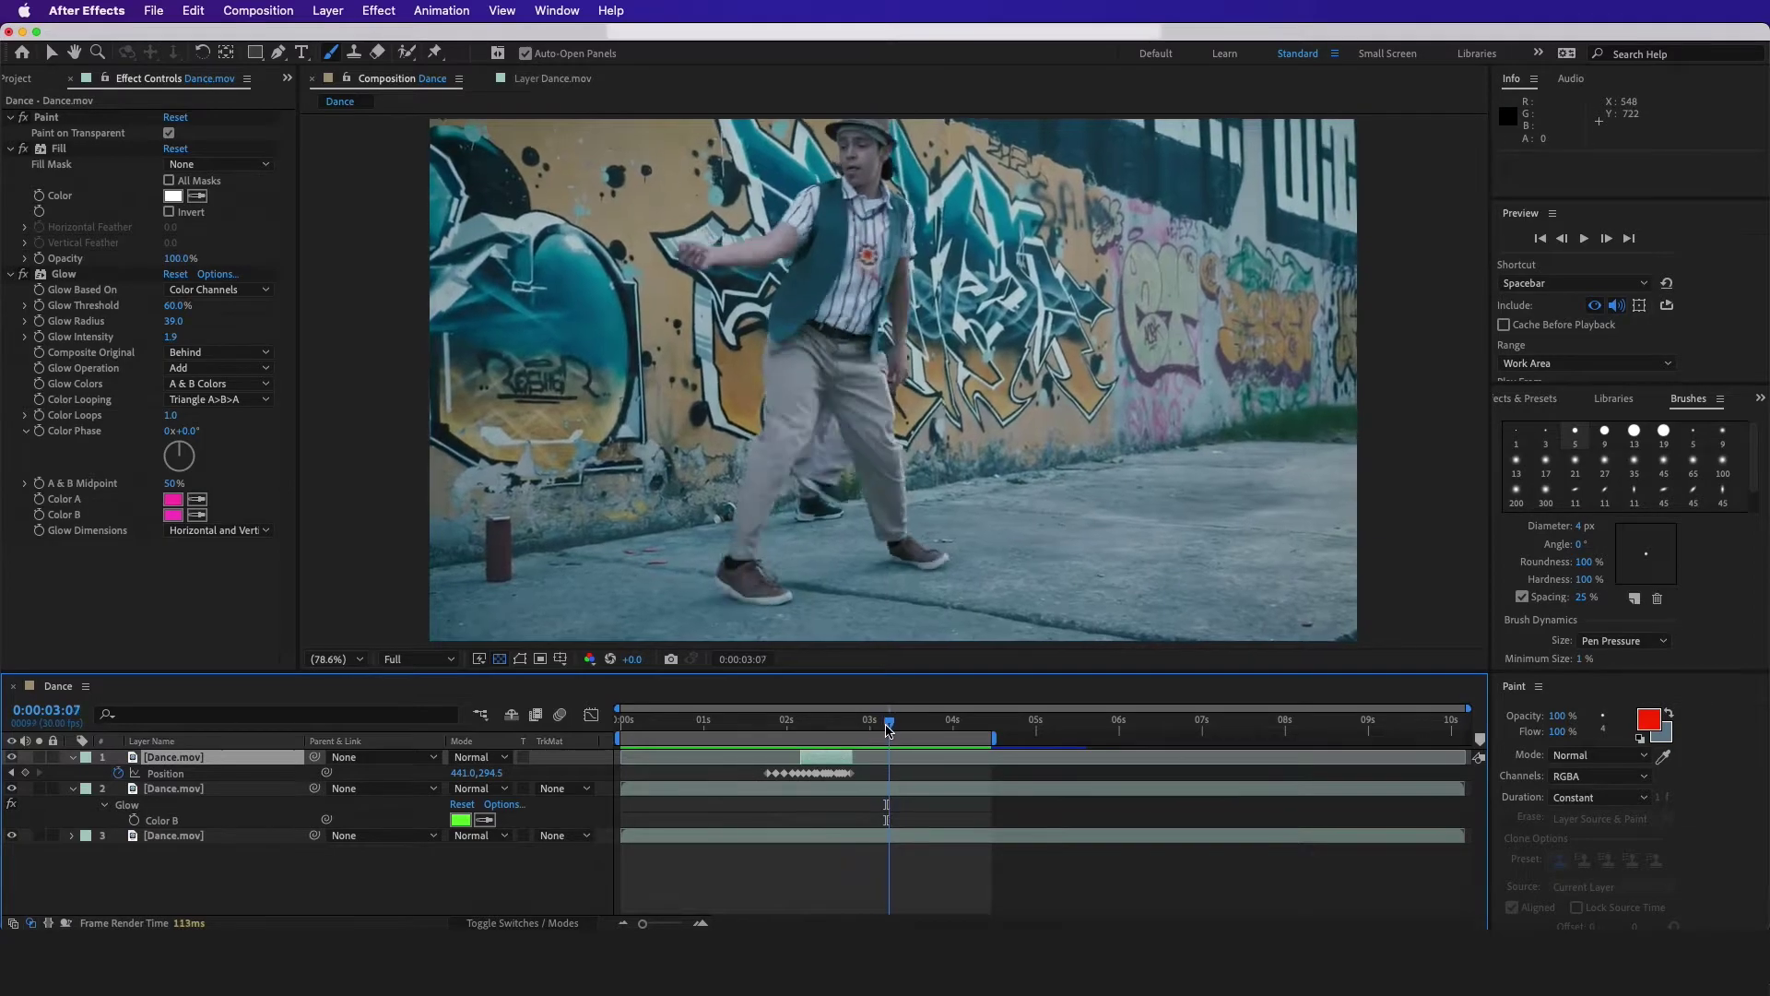
left_click_drag(885, 734, 902, 734)
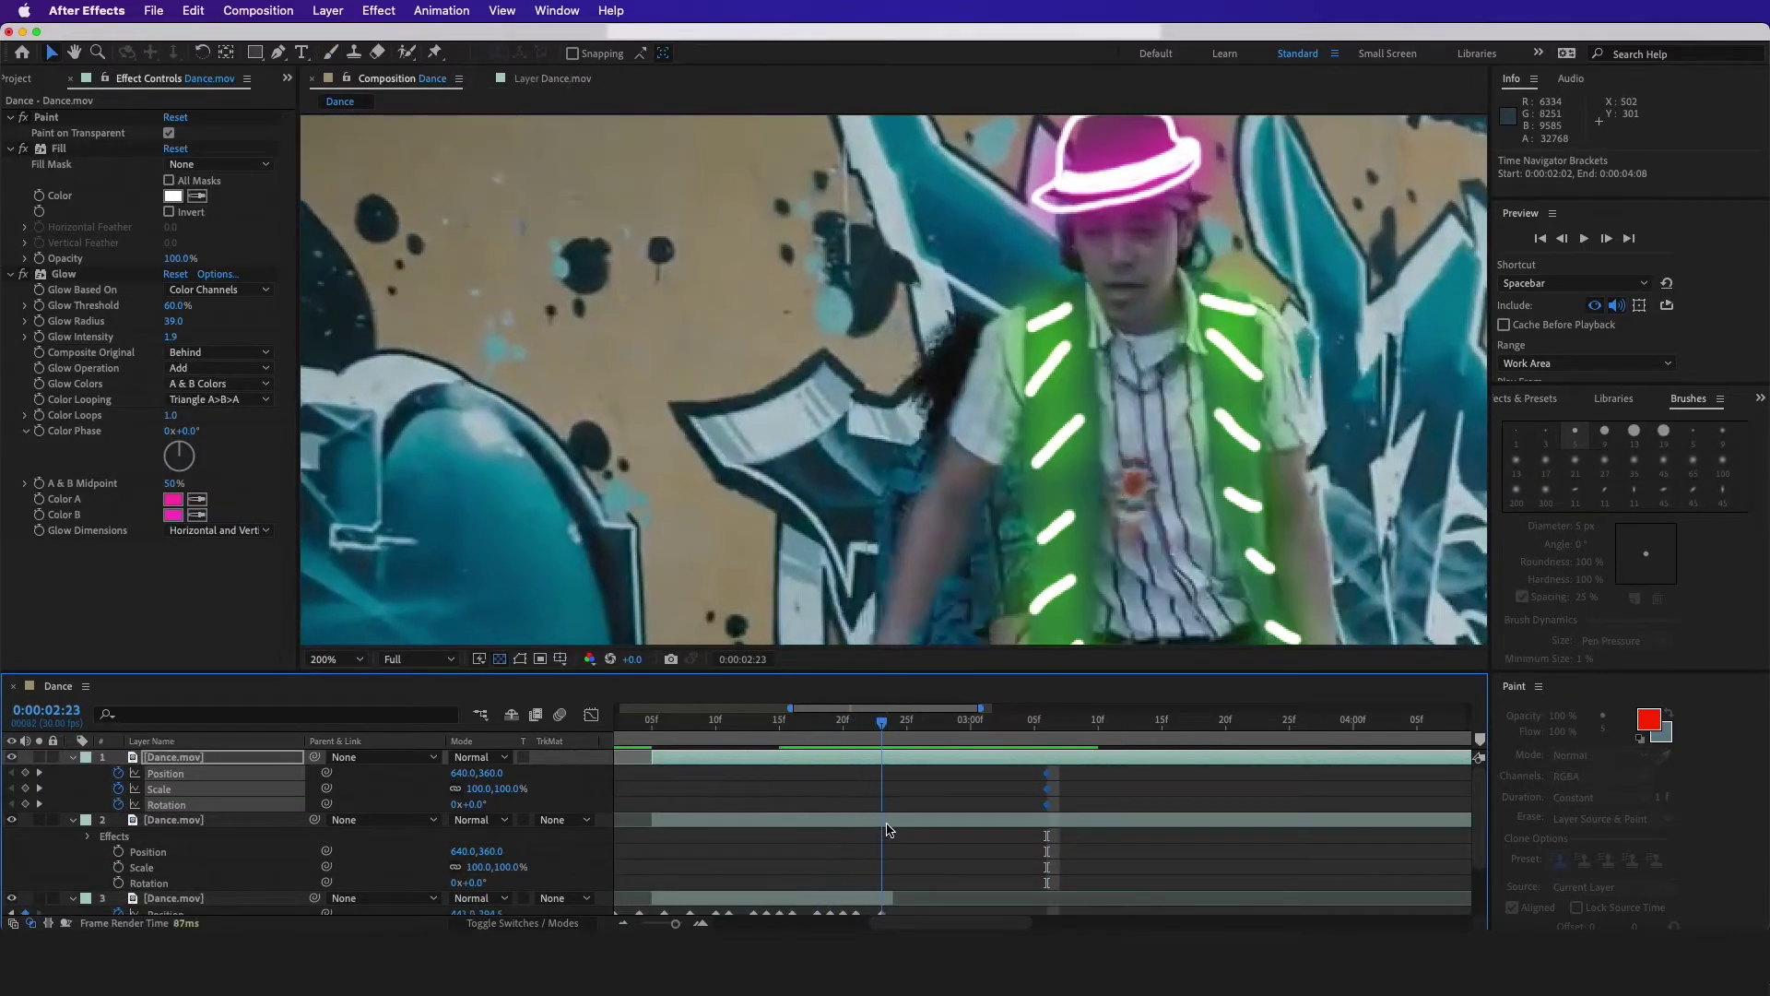
left_click_drag(888, 830, 1047, 827)
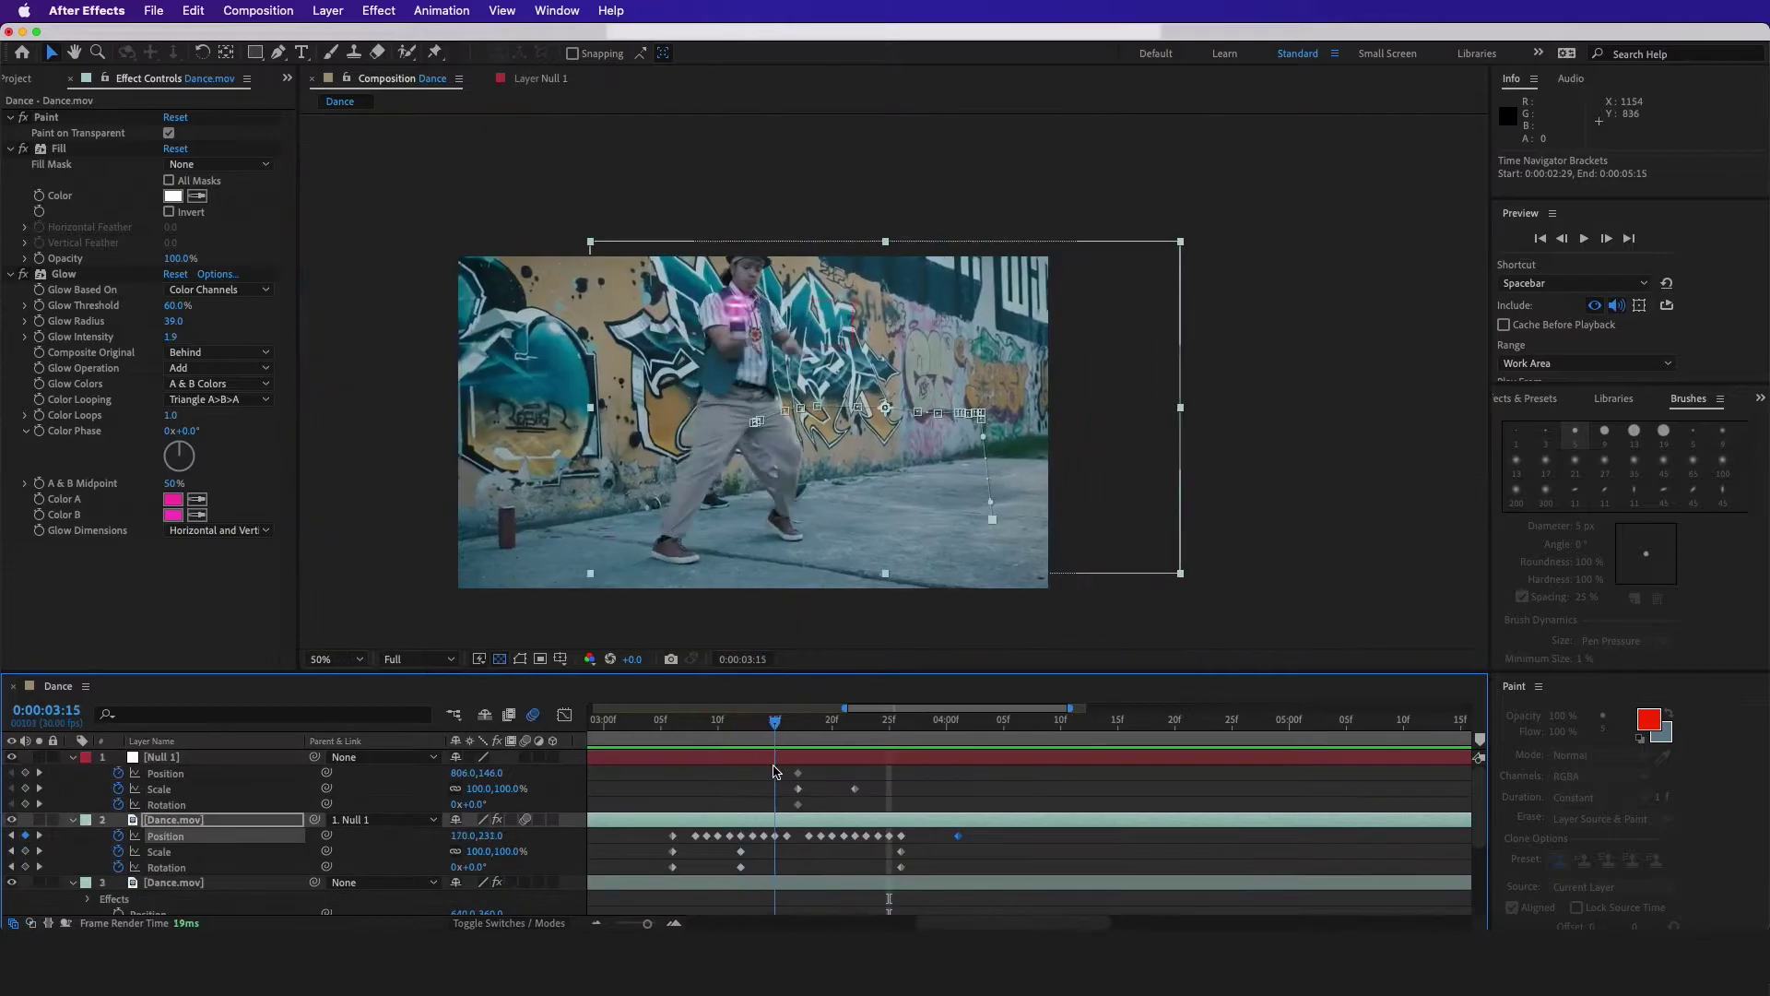
left_click_drag(777, 784, 889, 783)
key("Page_Up")
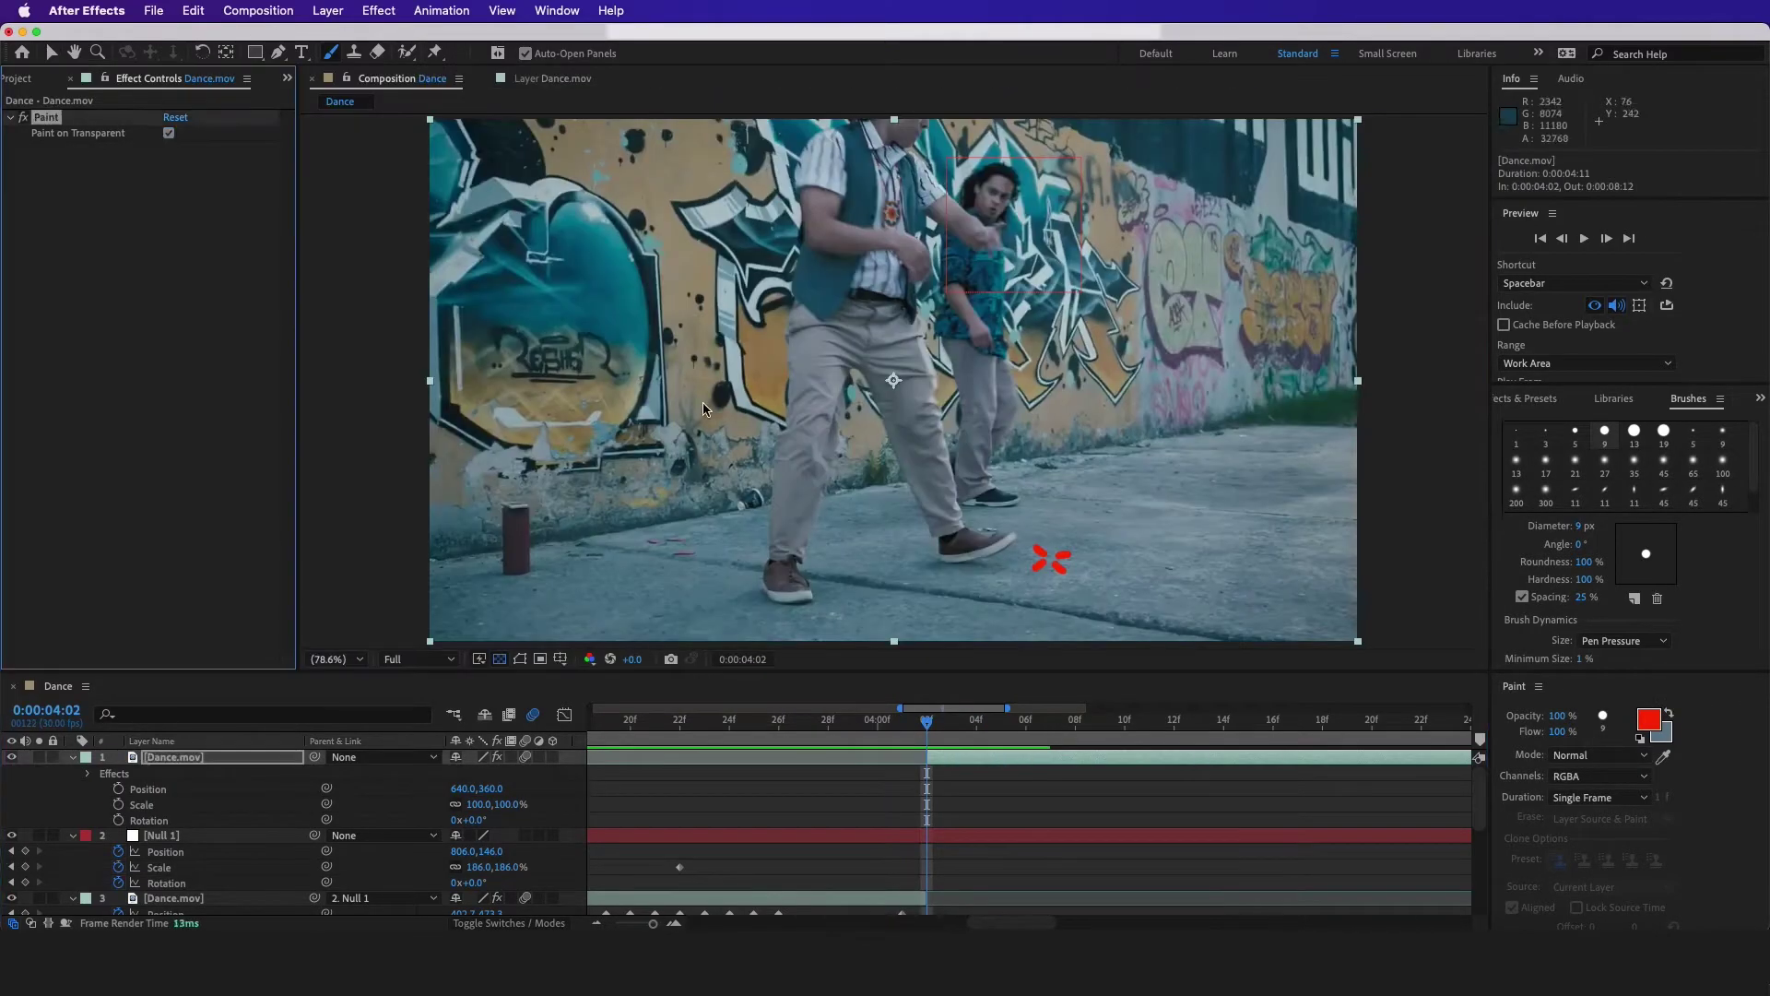
Play back the glowing shape strokes beside the dancer's feet around 0:00:04:00 and check the footage up to 0:00:04:12.
key("space")
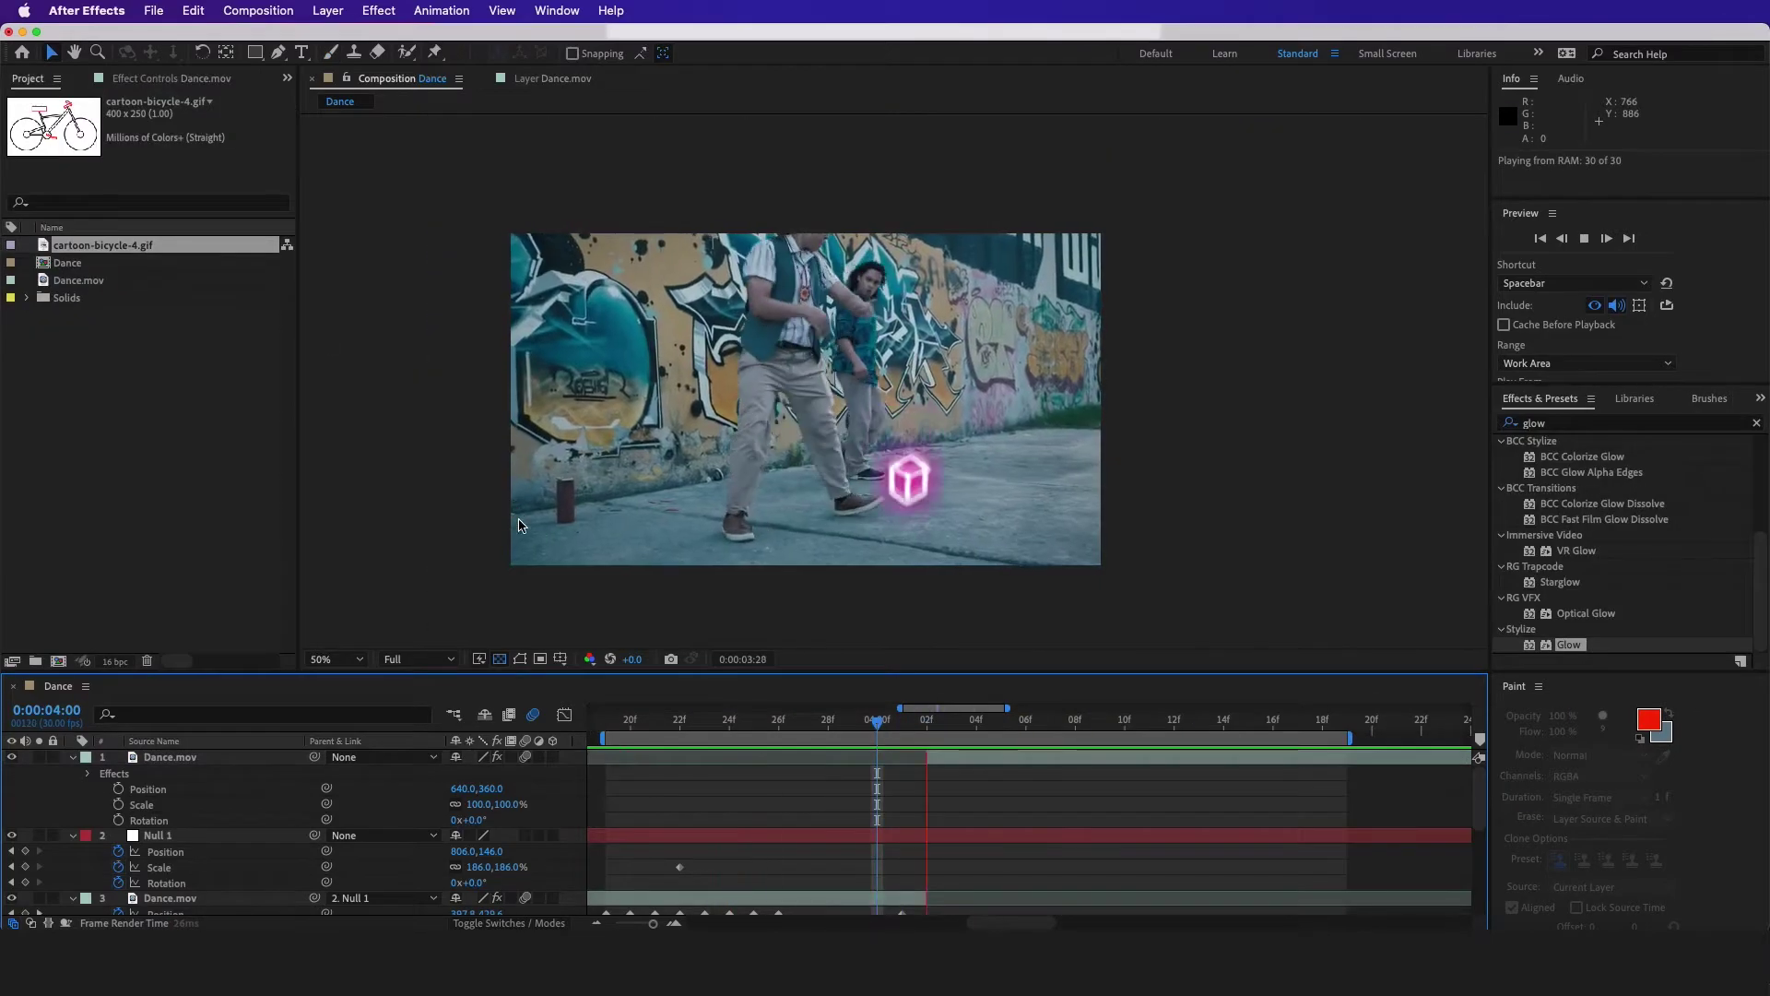
key("space")
scroll(777, 757, "down", 2)
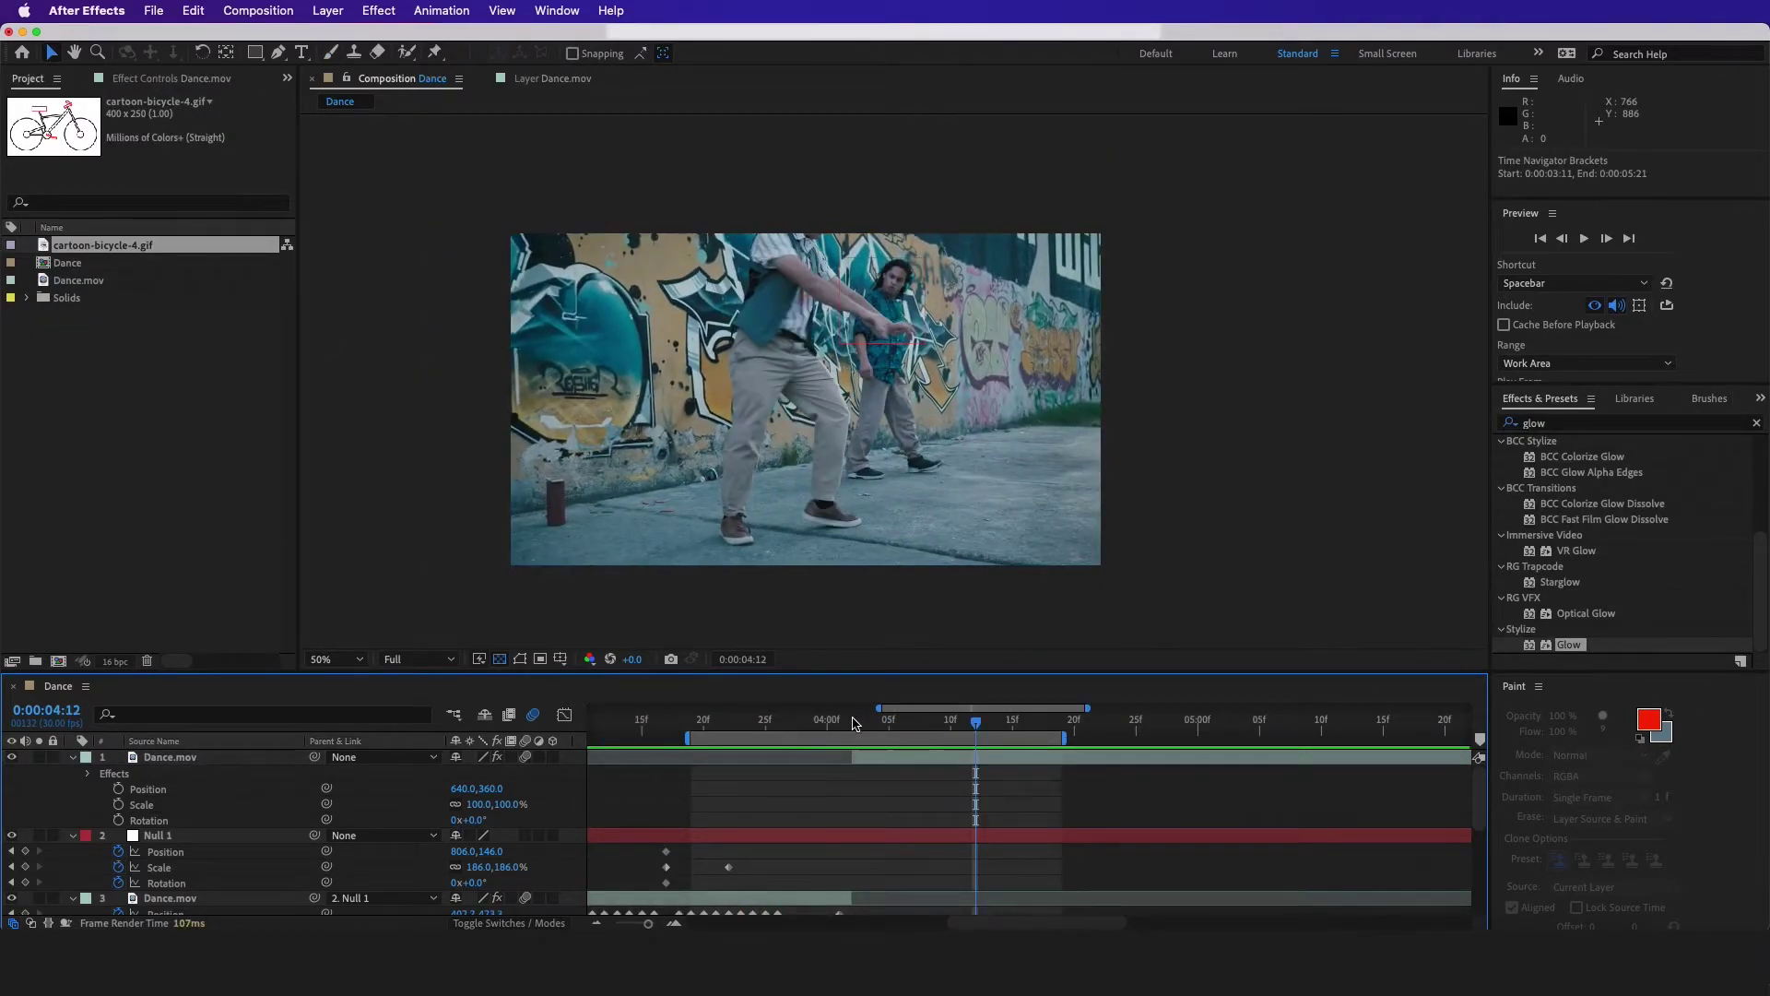
left_click_drag(859, 724, 983, 735)
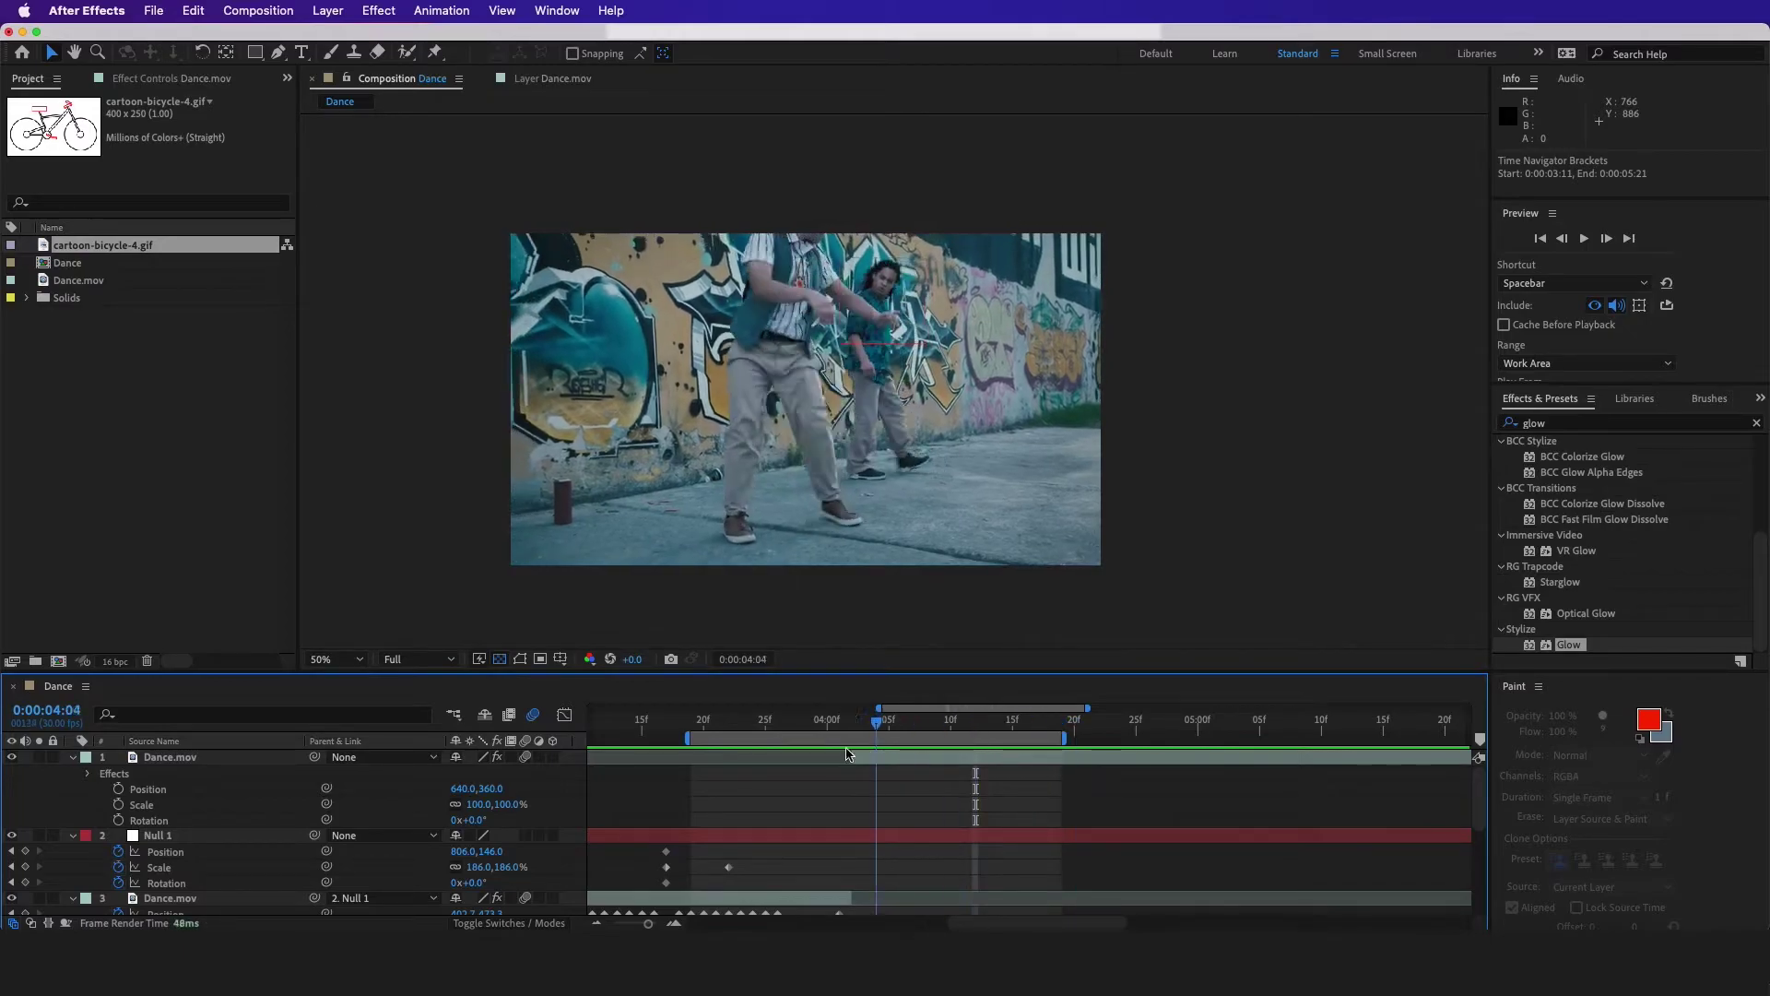
key("space")
key("space")
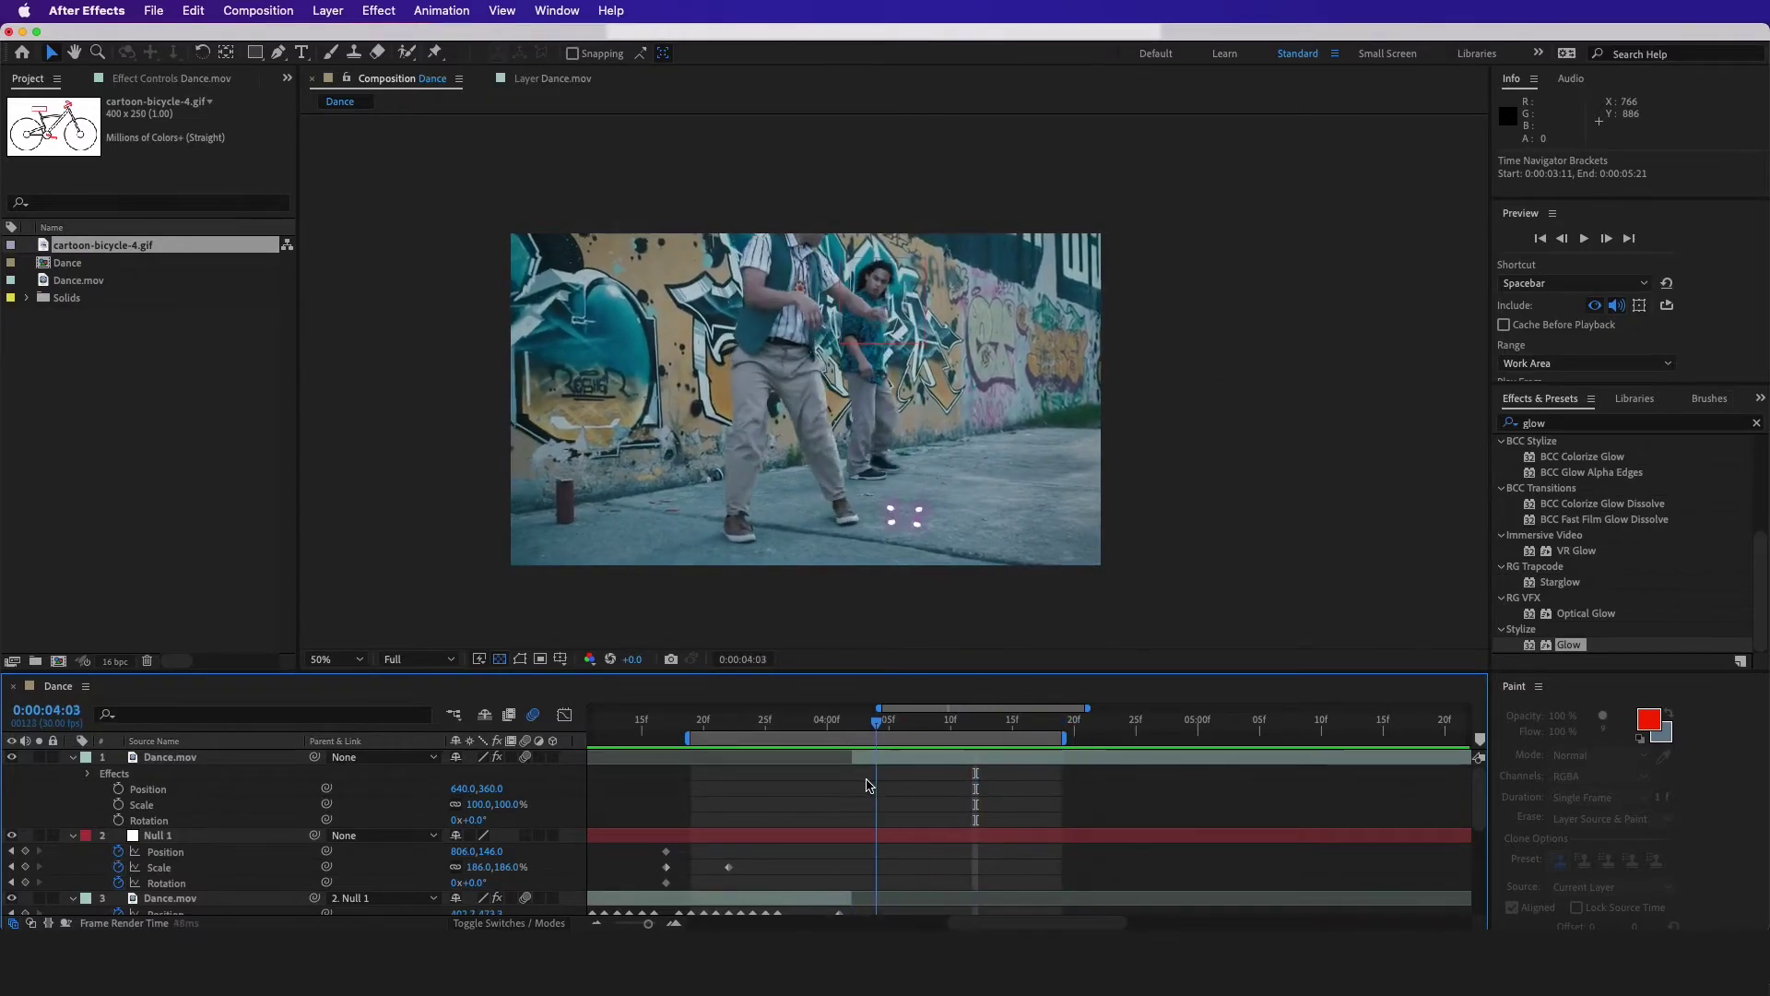
key("space")
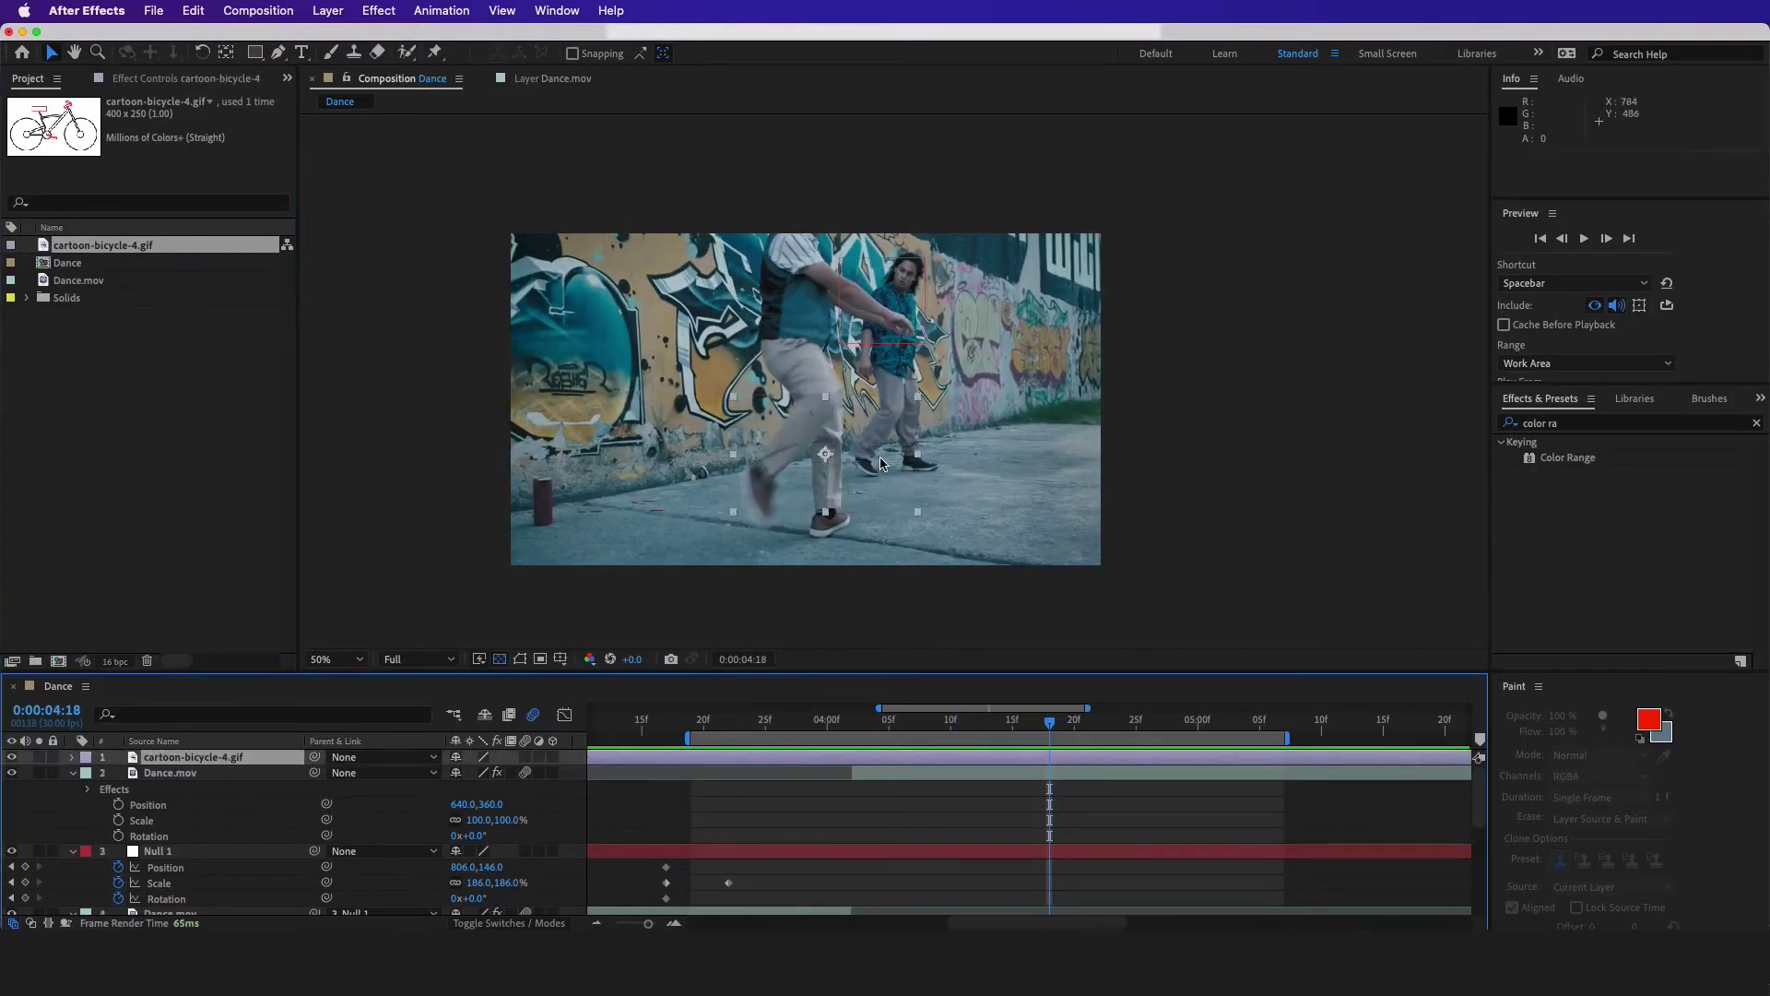
Enlarge the cartoon-bicycle-4.gif layer, reposition it near the dancer's hands, and pick the Color Range effect.
left_click_drag(917, 512, 969, 543)
left_click_drag(902, 463, 982, 417)
left_click(1596, 458)
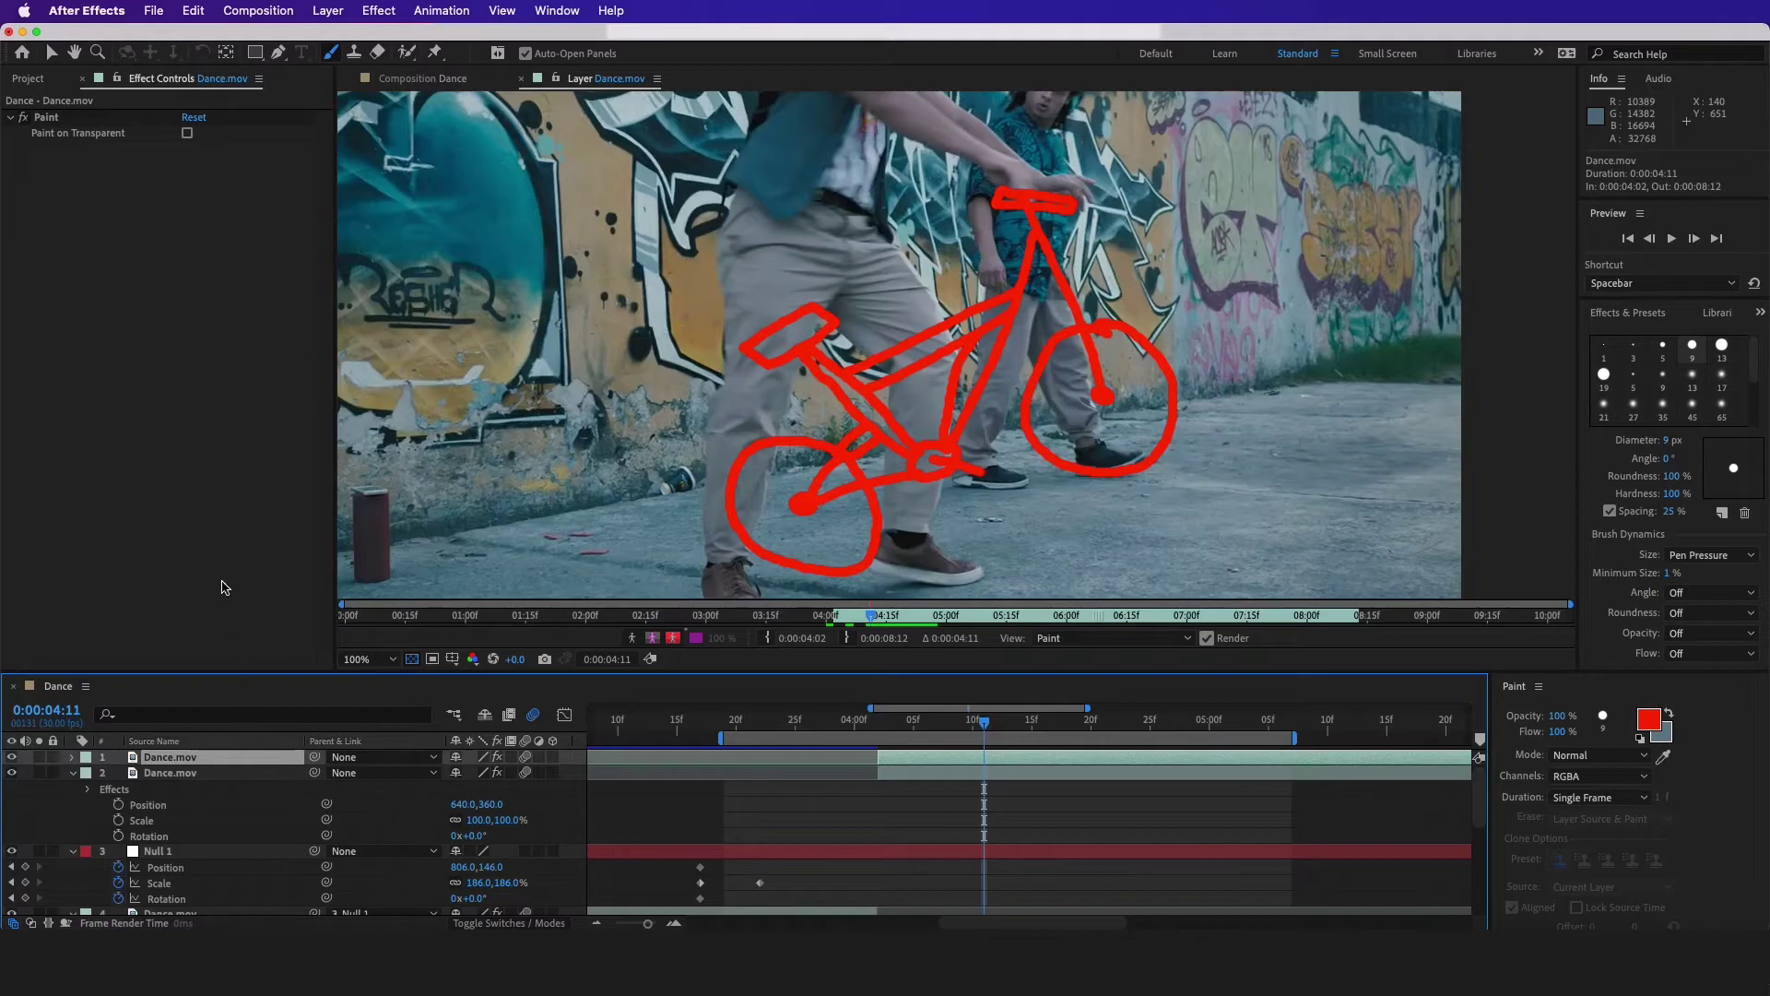
Enable Paint on Transparent for the bicycle drawing's layer and paste the copied Fill and Glow effects onto it.
left_click(187, 134)
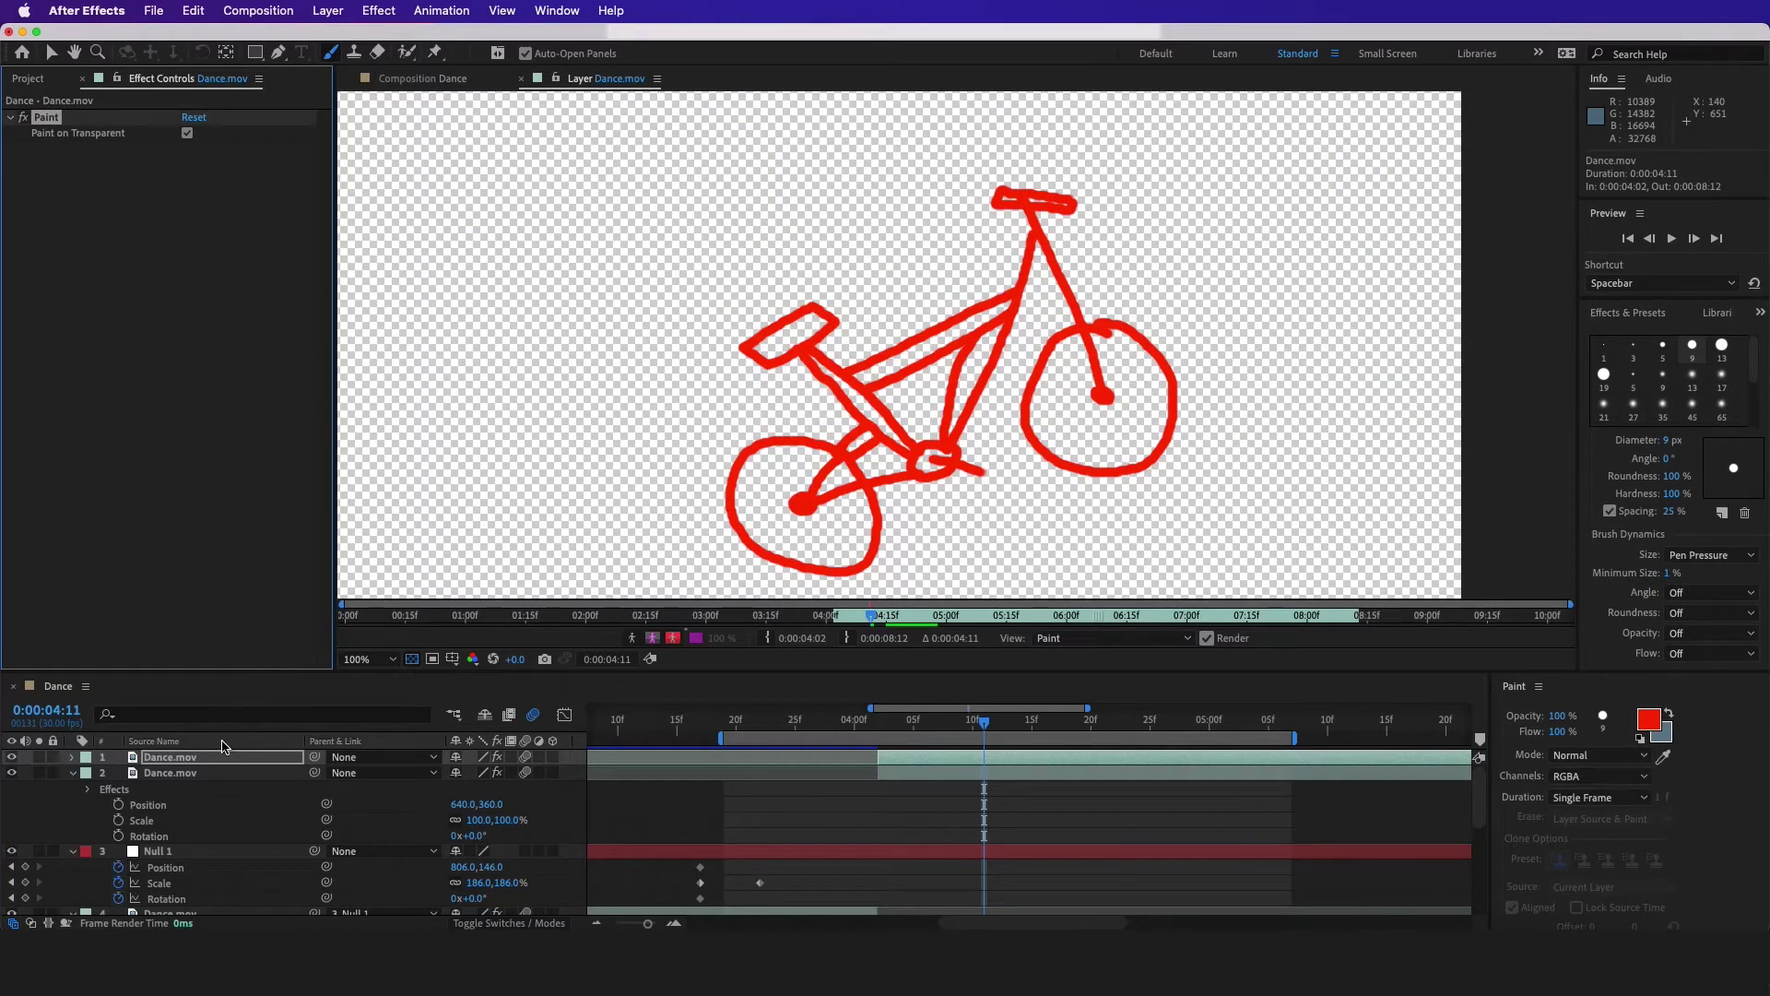
left_click(212, 758)
key("super+v")
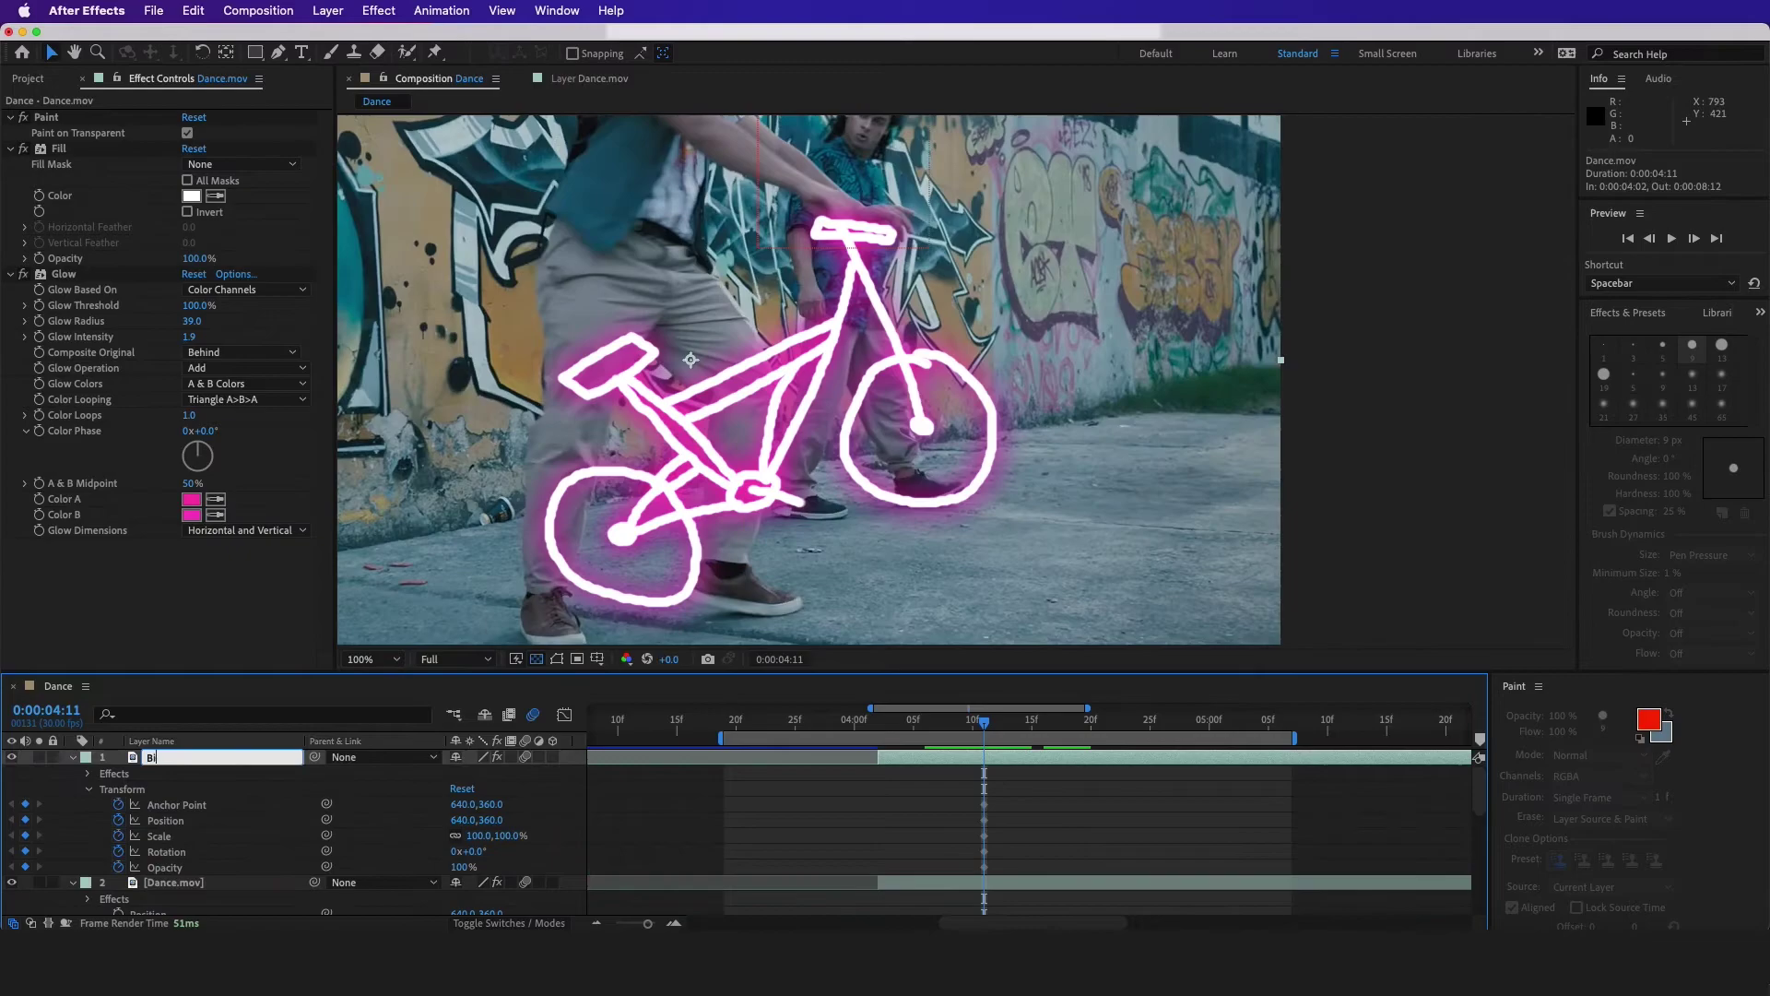
Rename the bicycle drawing's layer to Bike and make it a 3D layer.
type("ke")
key("Return")
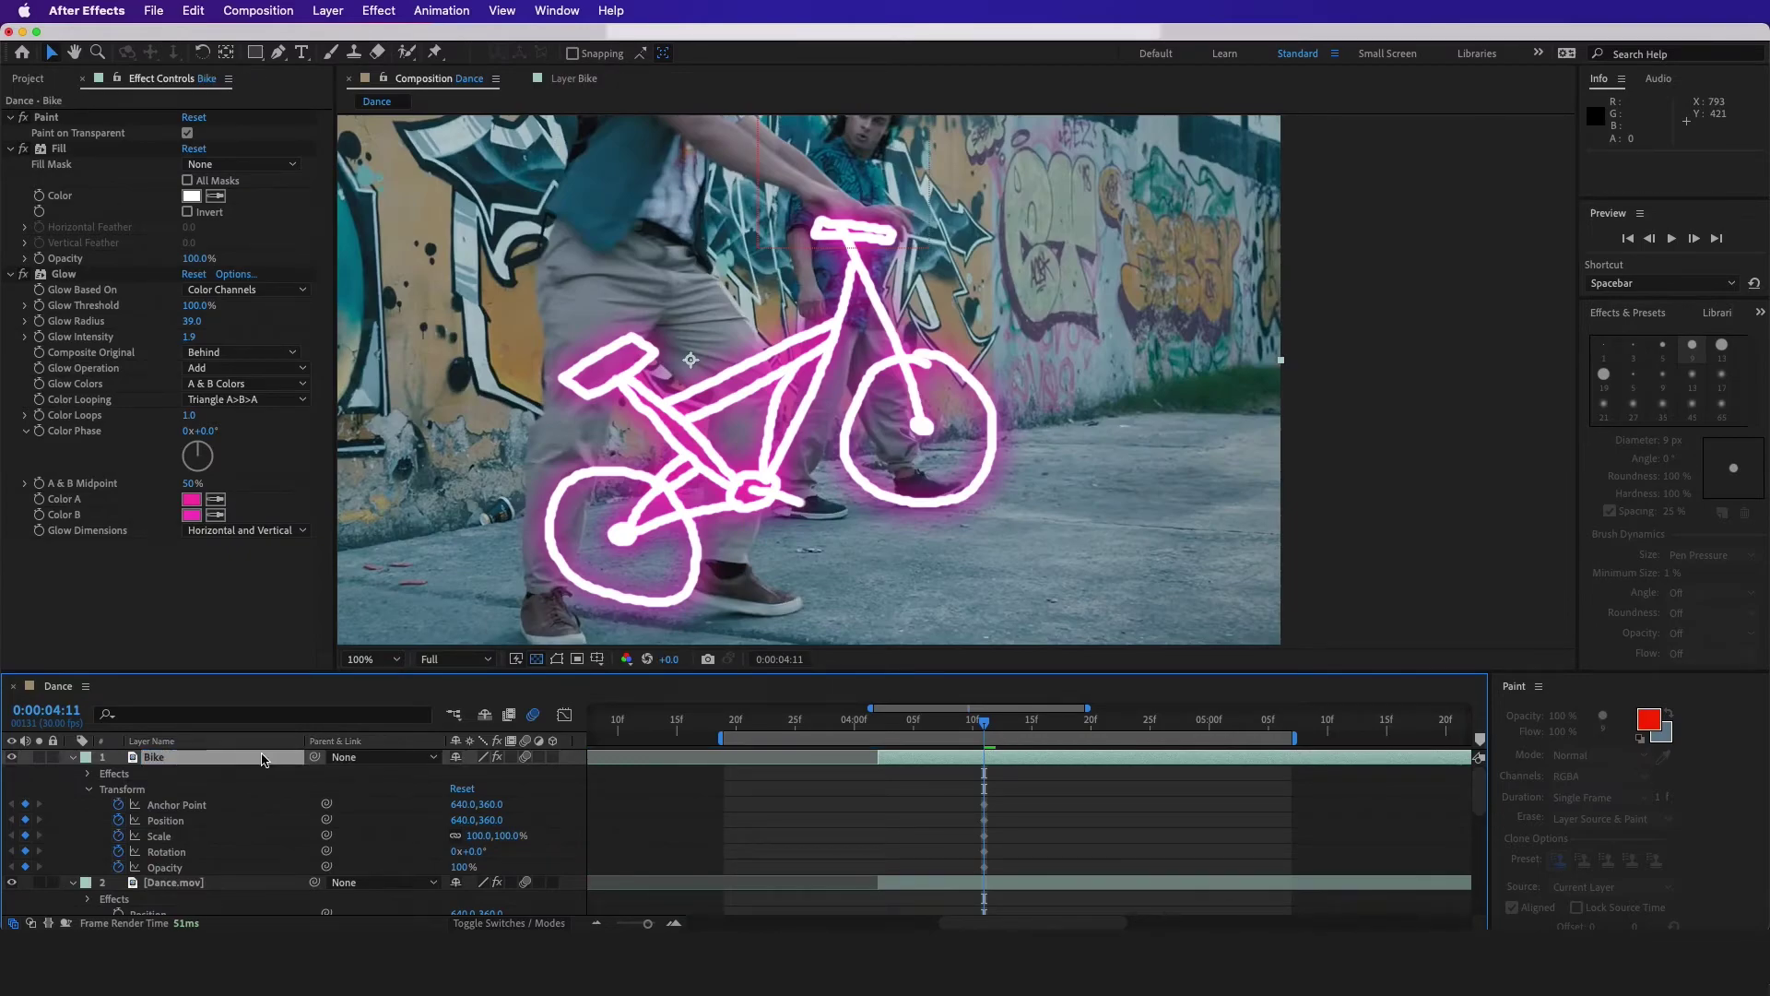
left_click(261, 758)
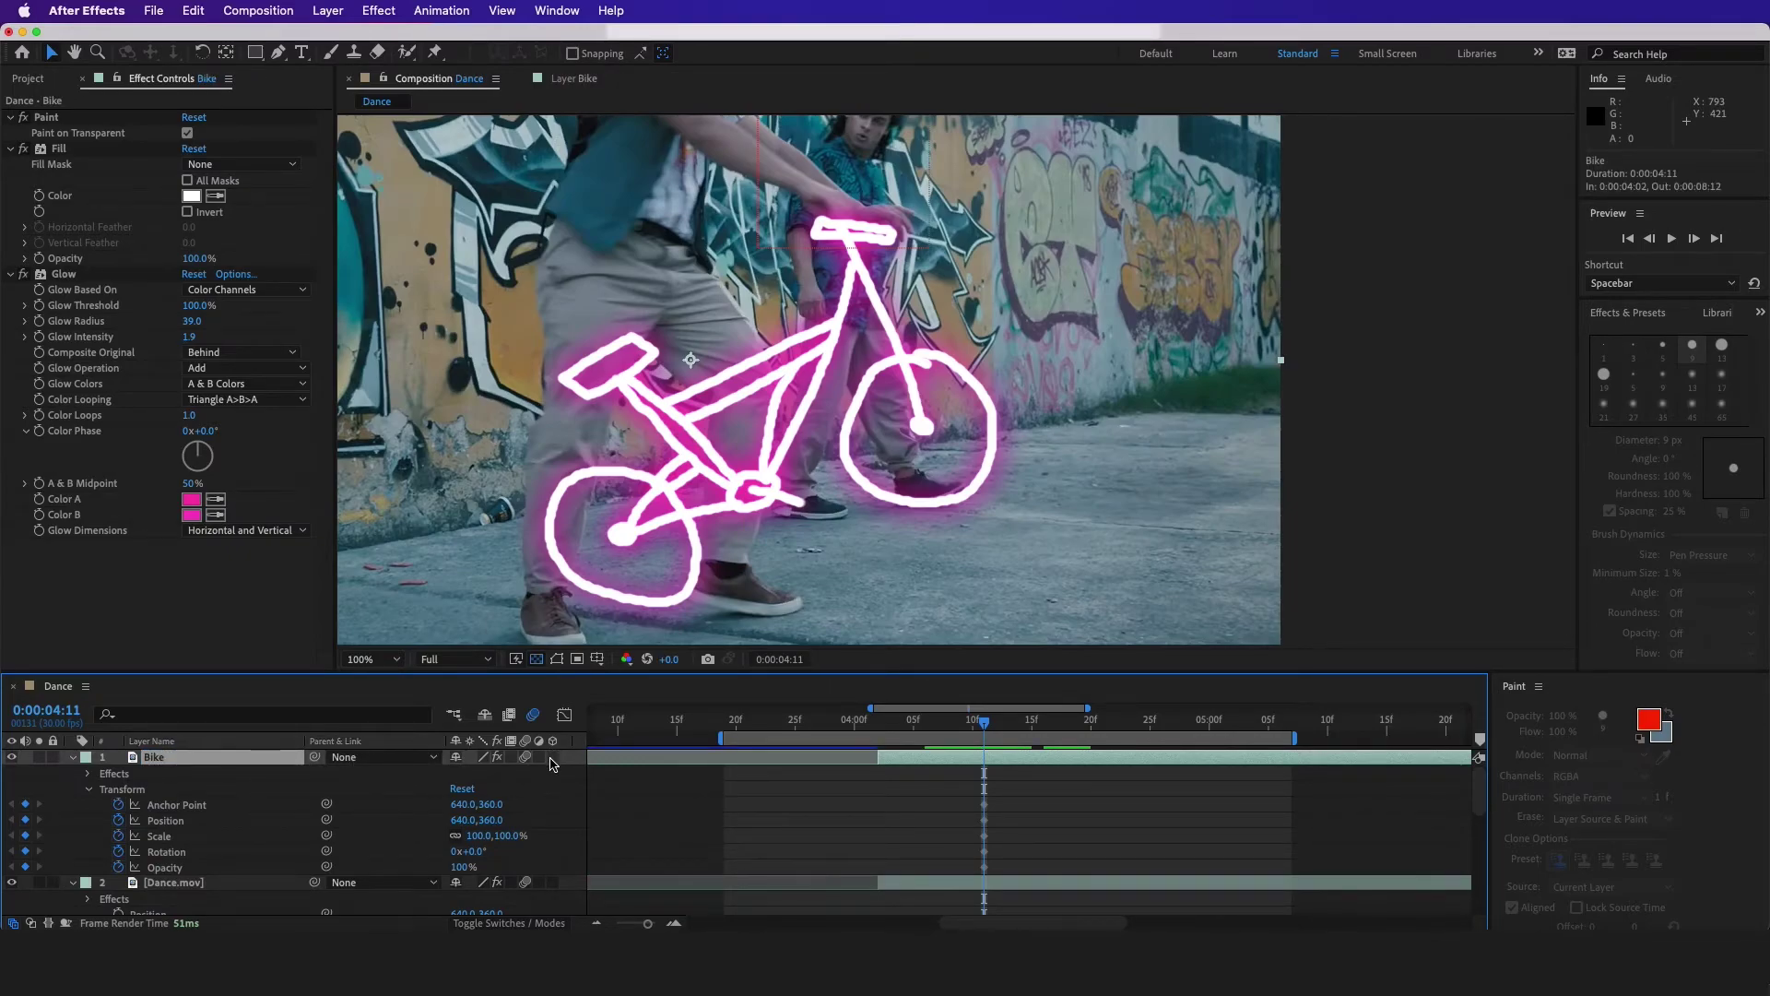
left_click(552, 756)
Test the Bike layer's rotation, undo it, and add Orientation, X Rotation and Y Rotation keyframes at 0:00:04:11.
scroll(332, 796, "down", 1)
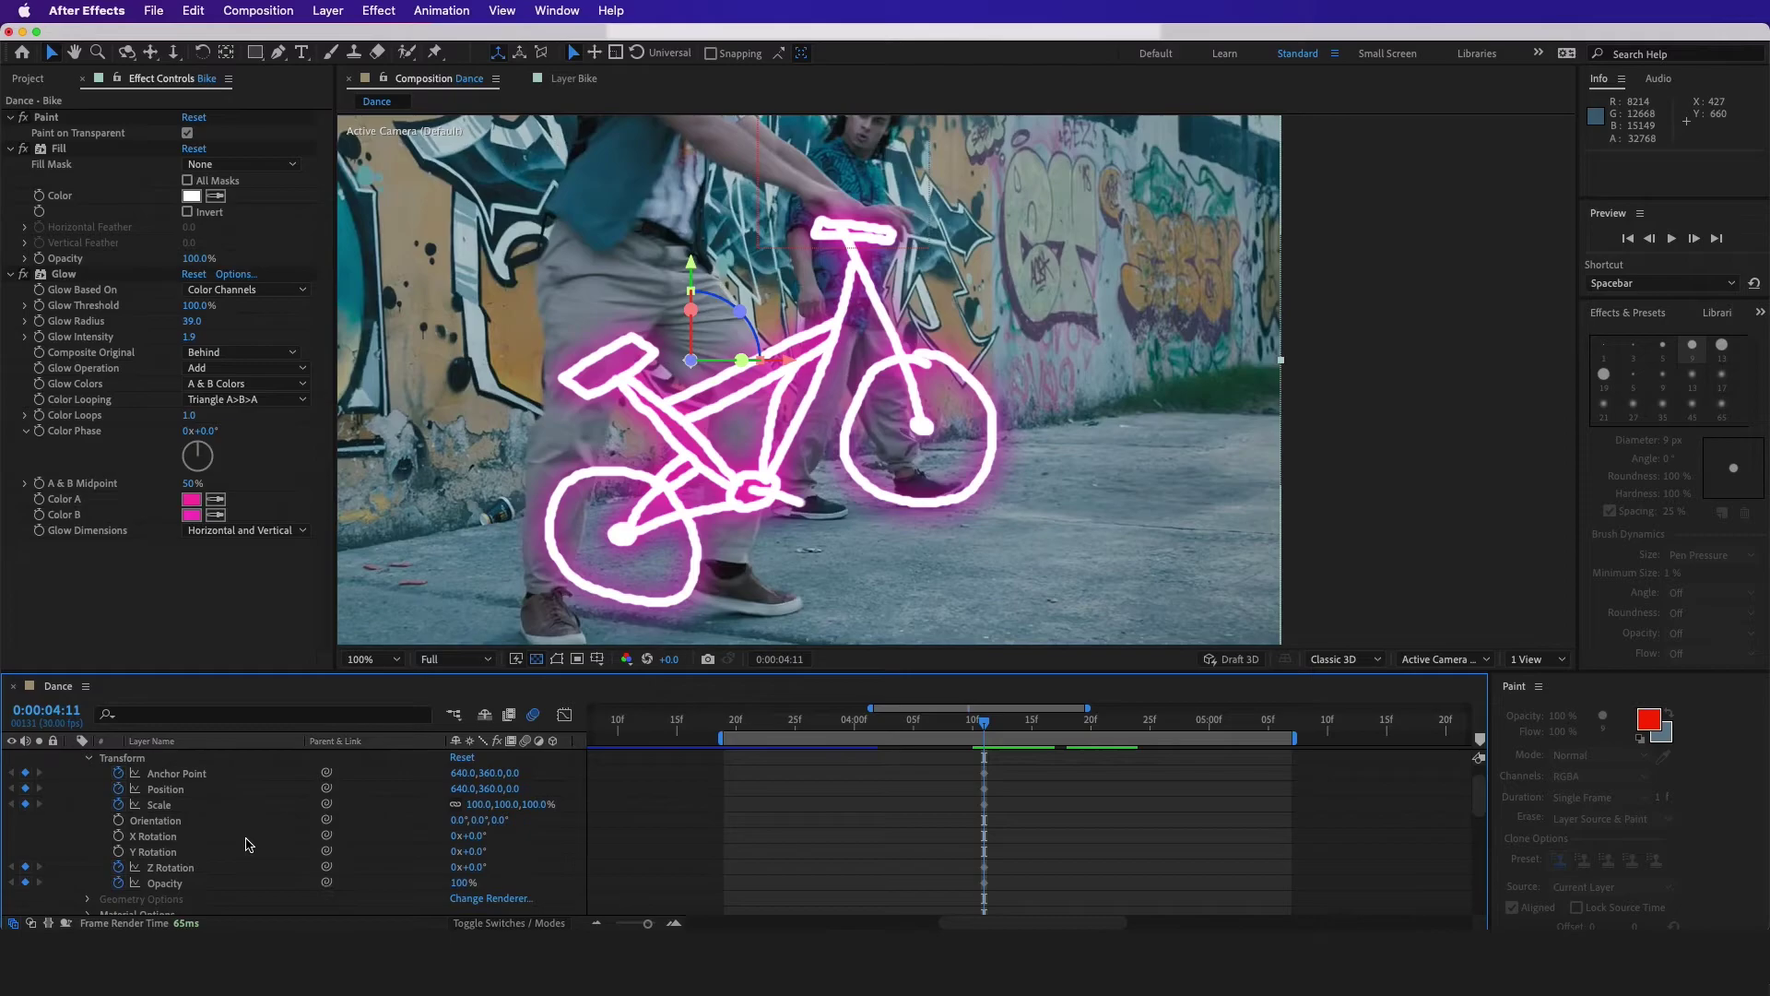
left_click(427, 838)
mouse_move(468, 840)
left_mouse_down()
mouse_move(462, 874)
mouse_move(472, 834)
left_mouse_up()
left_click(118, 819)
left_click(118, 836)
left_click(118, 851)
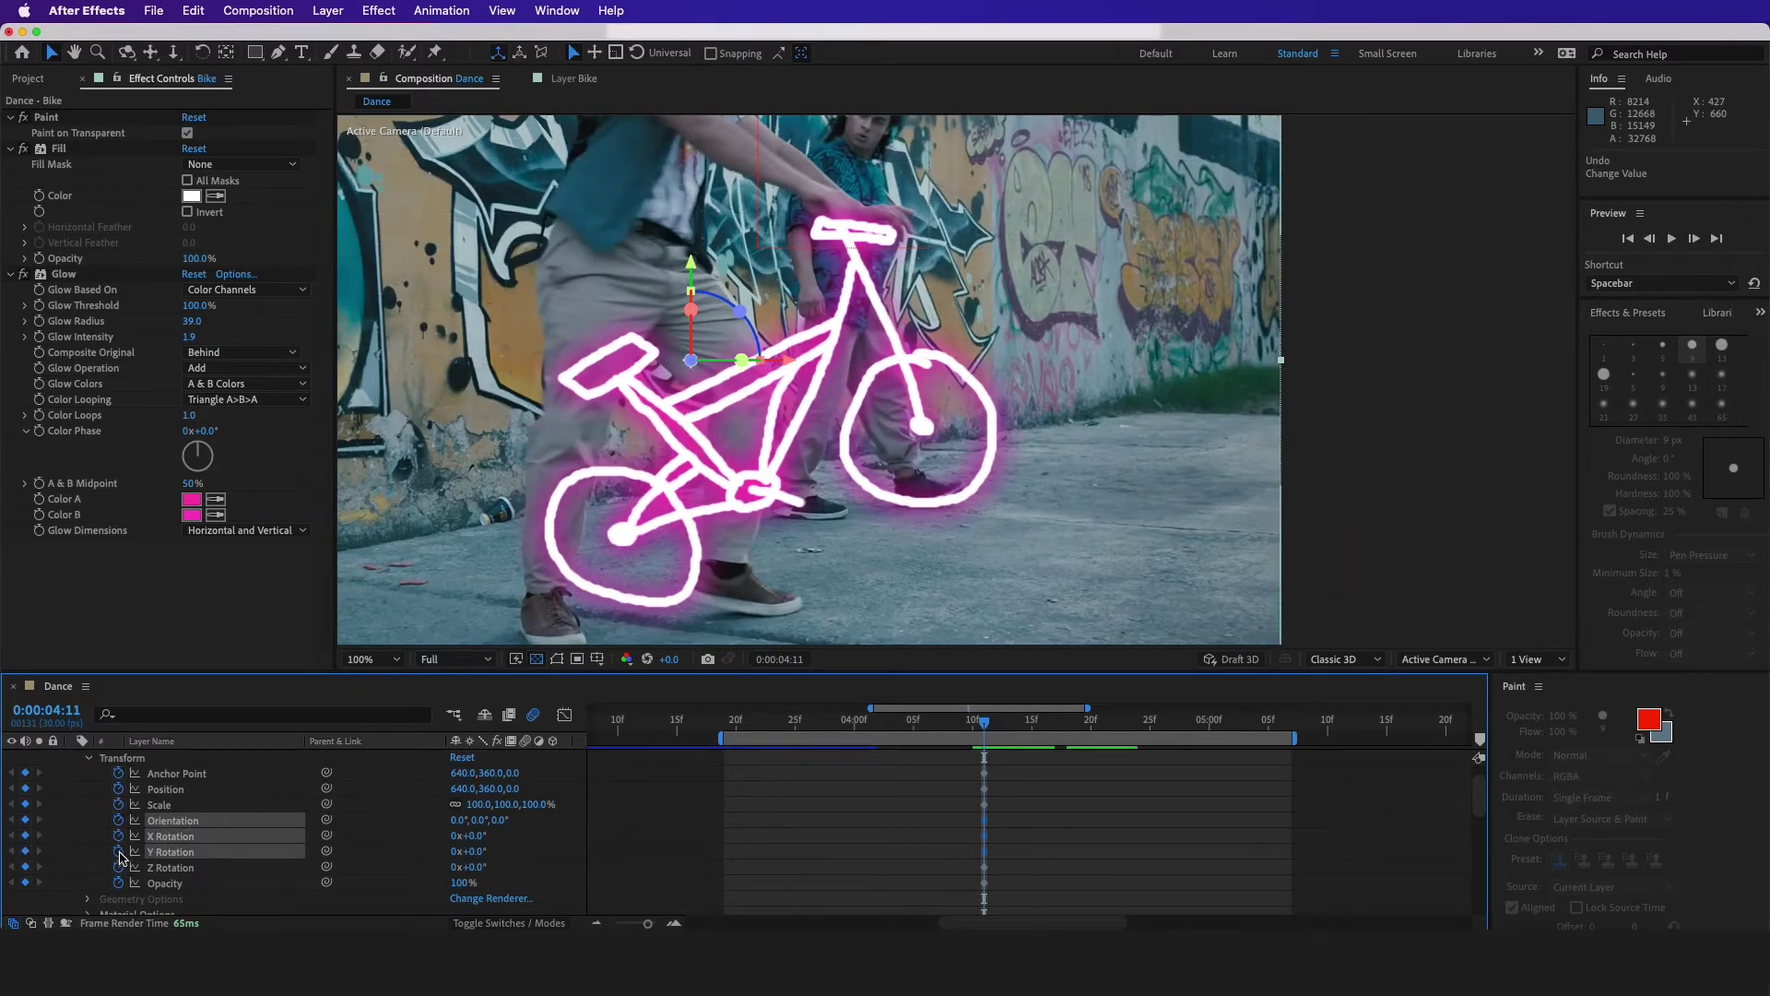
At 0:00:04:22, try a rotation change on the Bike layer, undo it, and move the bicycle to follow the dancer.
scroll(888, 843, "up", 1)
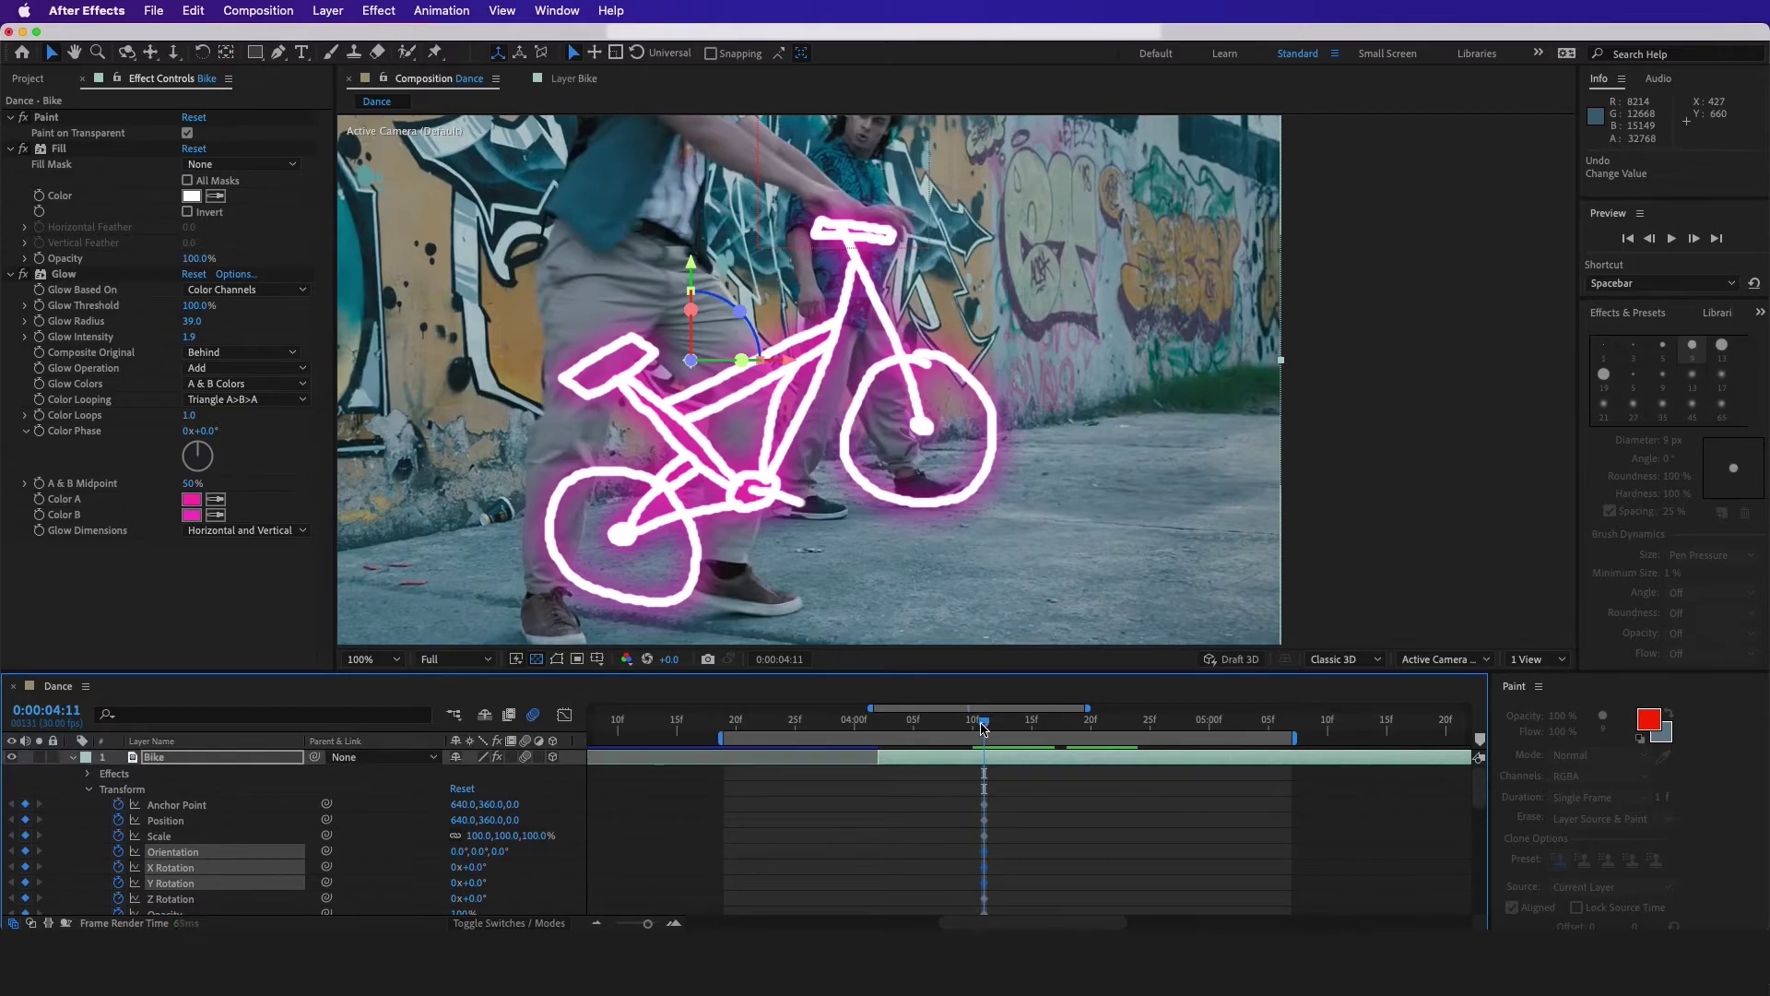
left_click_drag(982, 728, 1120, 754)
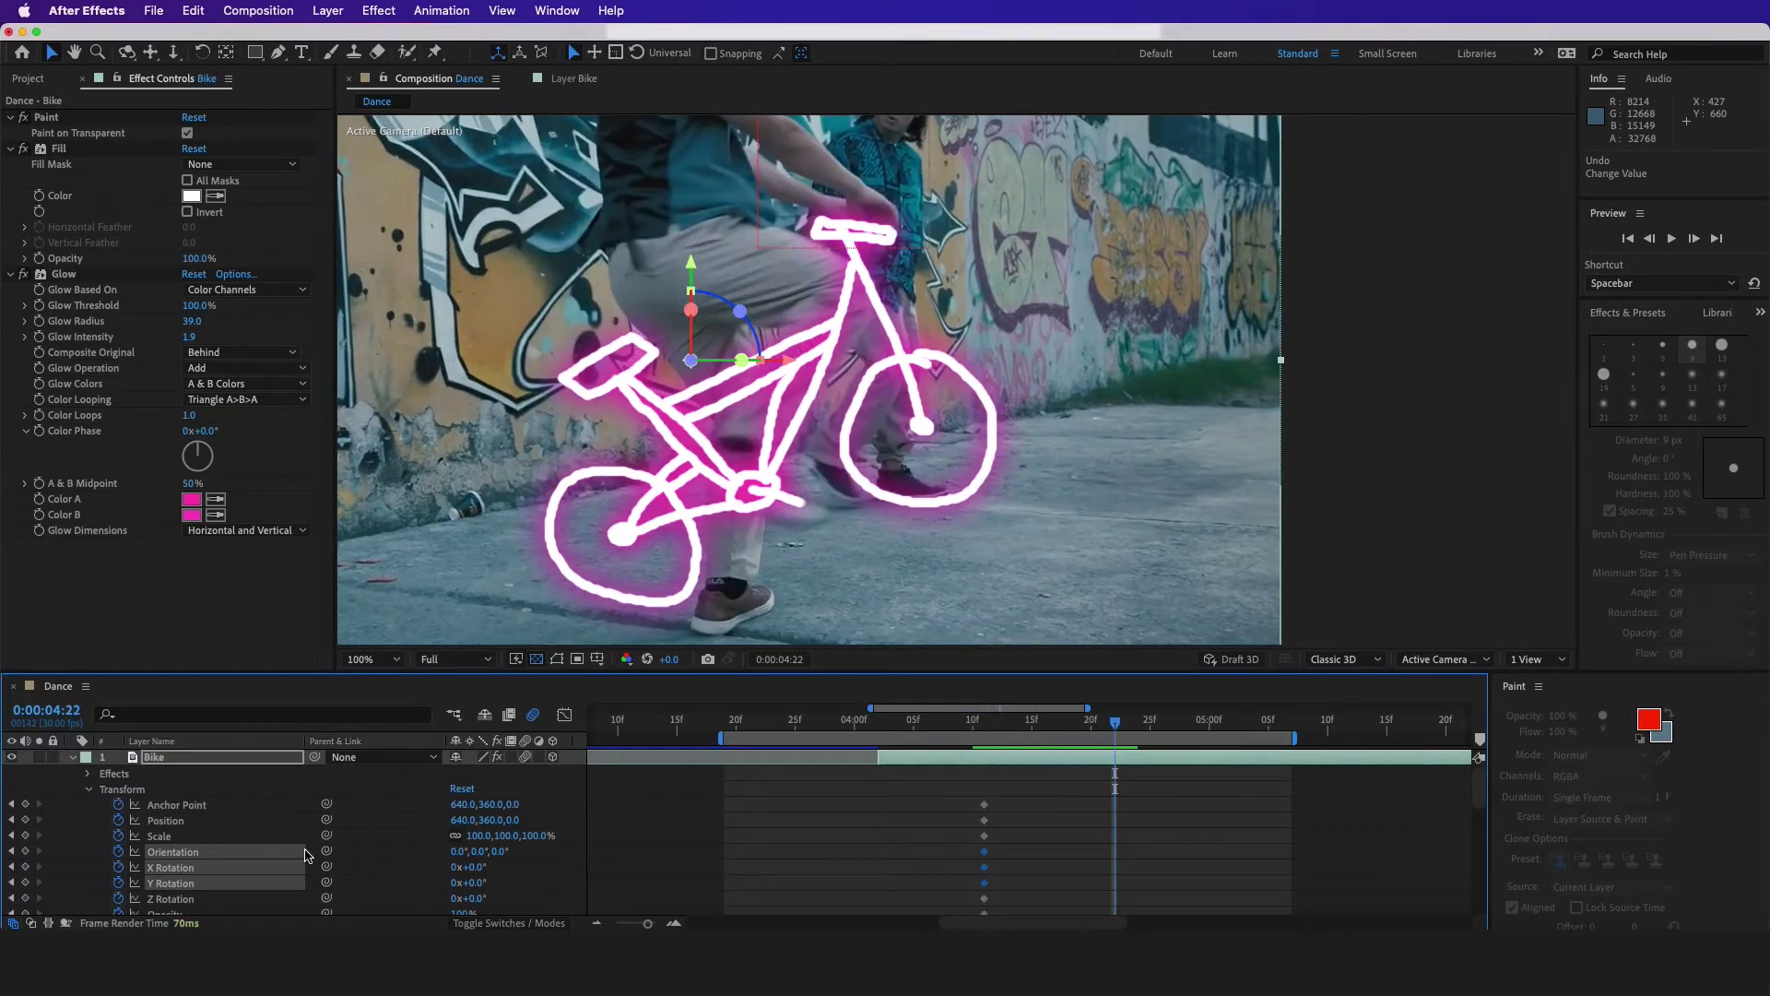
scroll(307, 856, "down", 2)
left_click_drag(461, 851, 465, 864)
key("super+z")
left_click_drag(778, 429, 859, 408)
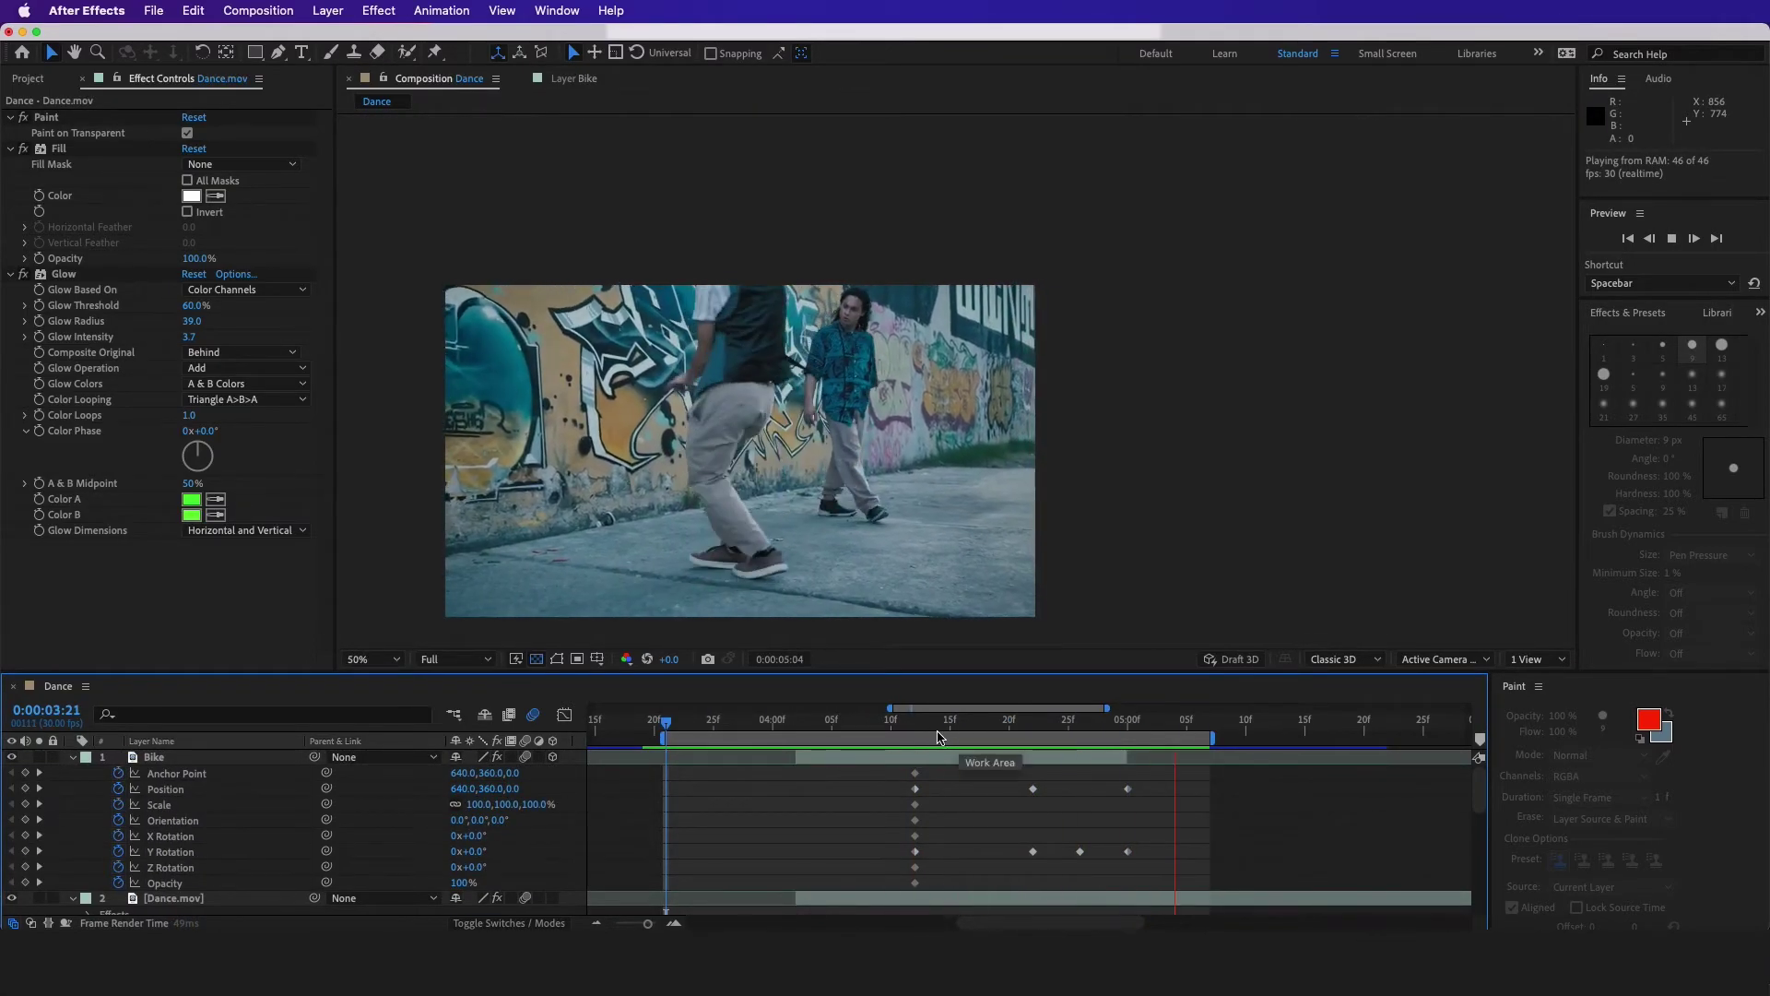
Compare the bicycle at 0:00:04:15 with layer and composition motion blur switched off and back on.
left_click_drag(938, 727, 949, 728)
scroll(729, 553, "up", 2)
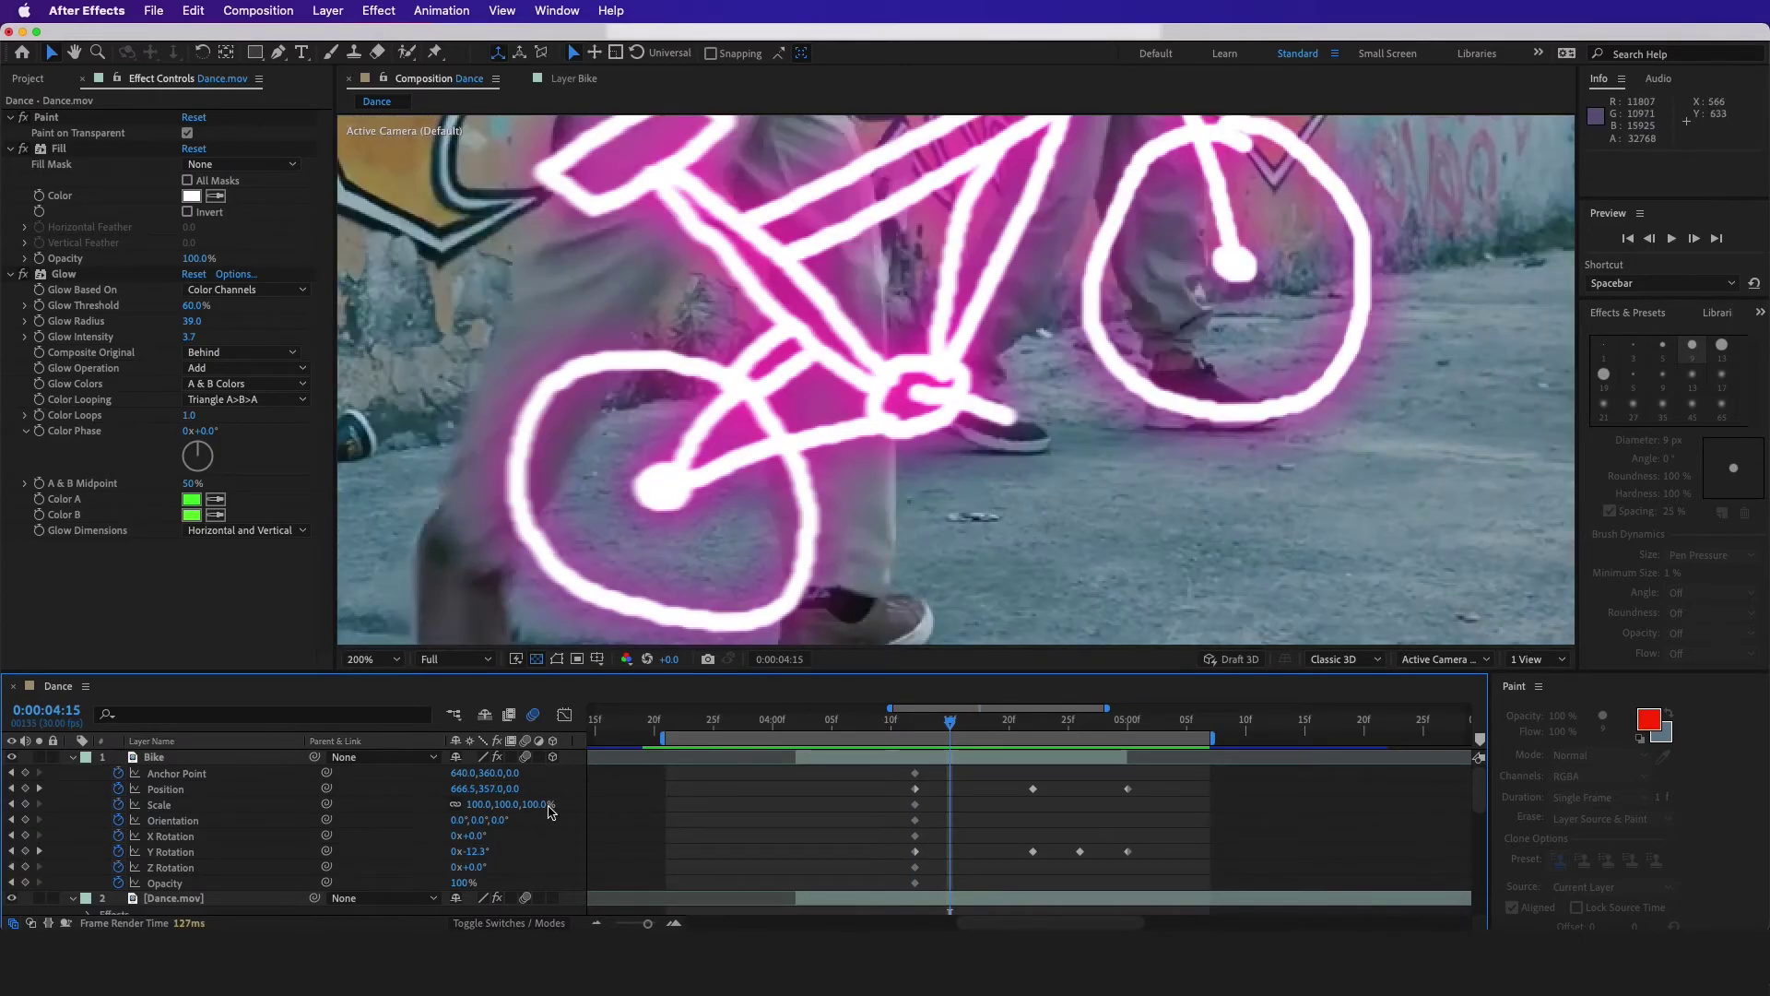
left_click(524, 759)
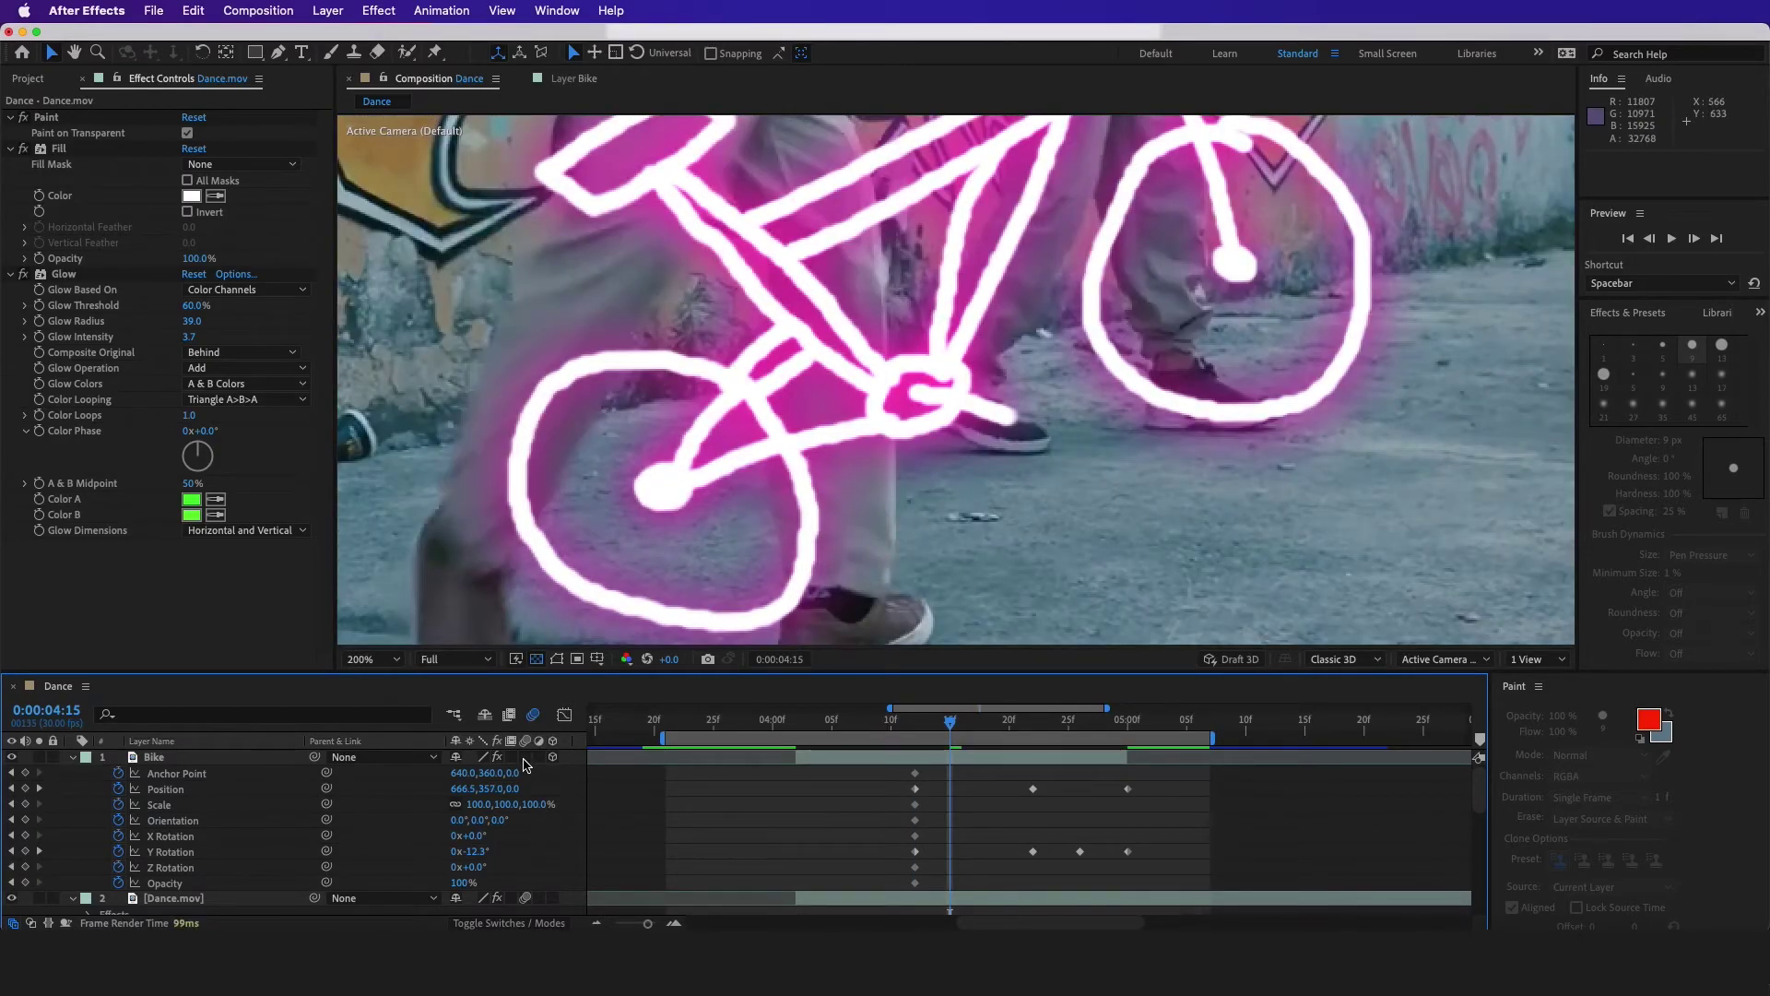
left_click(524, 760)
left_click(535, 715)
left_click(535, 715)
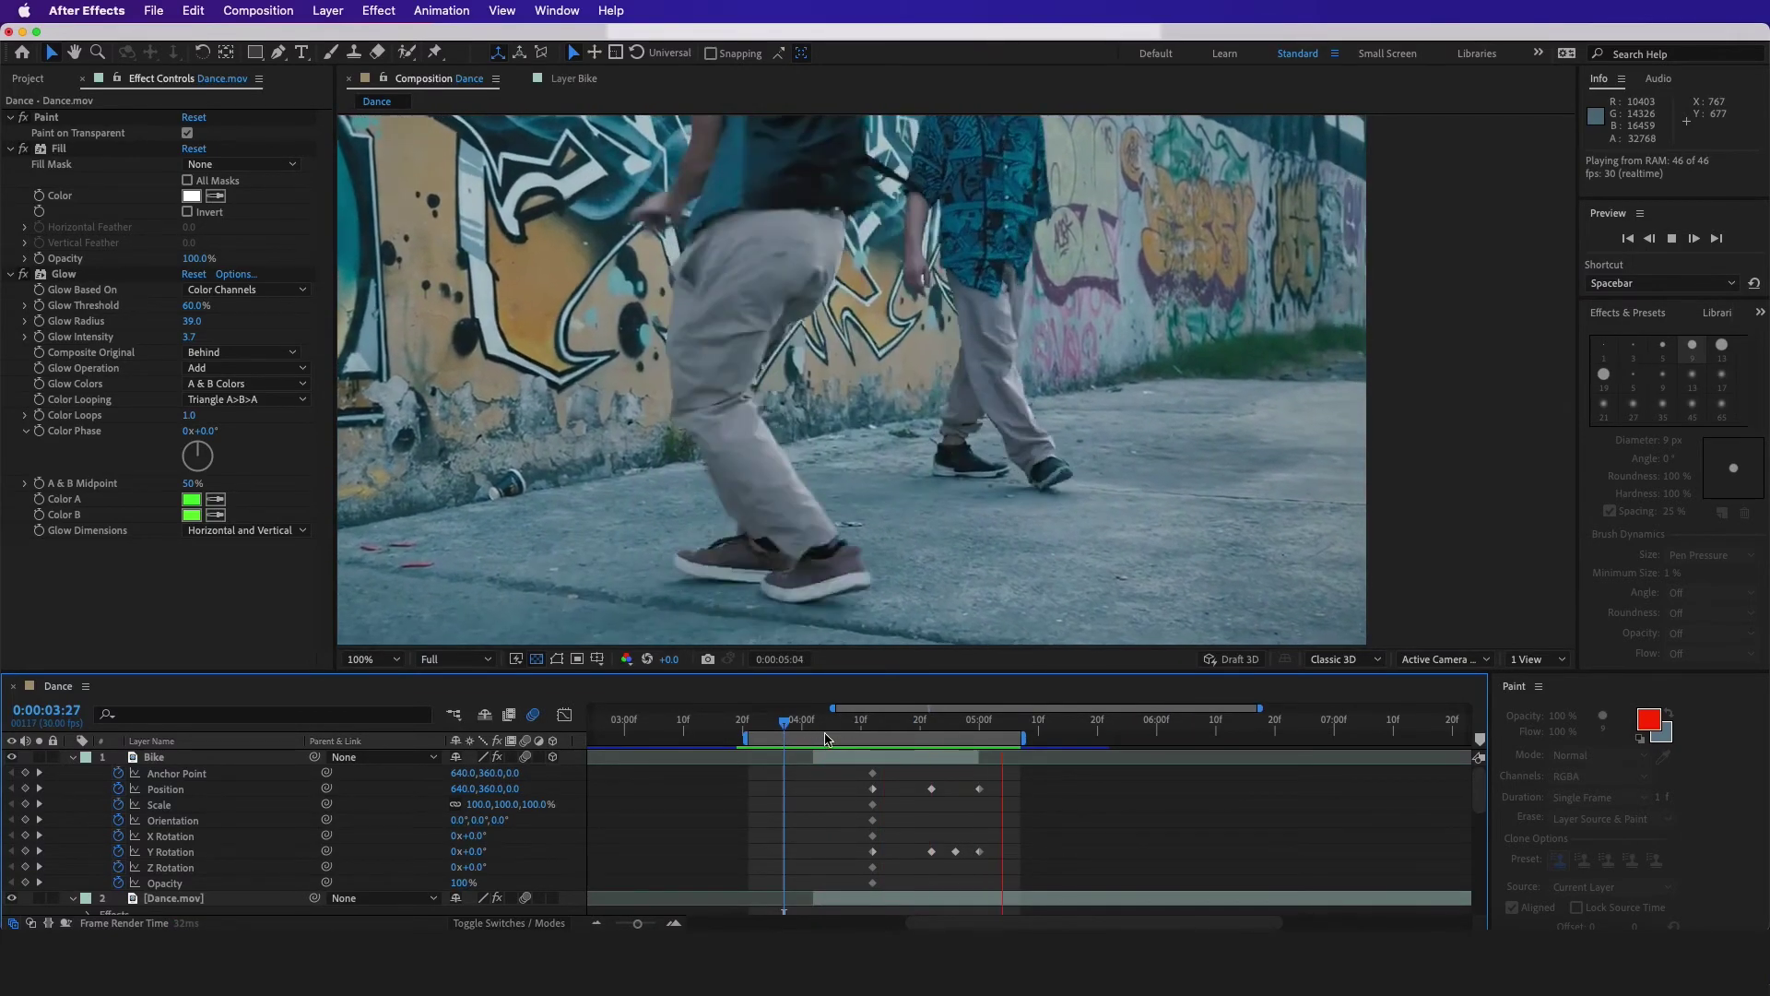
Add a 100% Opacity keyframe to the Bike layer at 0:00:04:08 and advance one frame to 0:00:04:09.
left_click_drag(821, 727, 849, 726)
left_click(839, 762)
key("u")
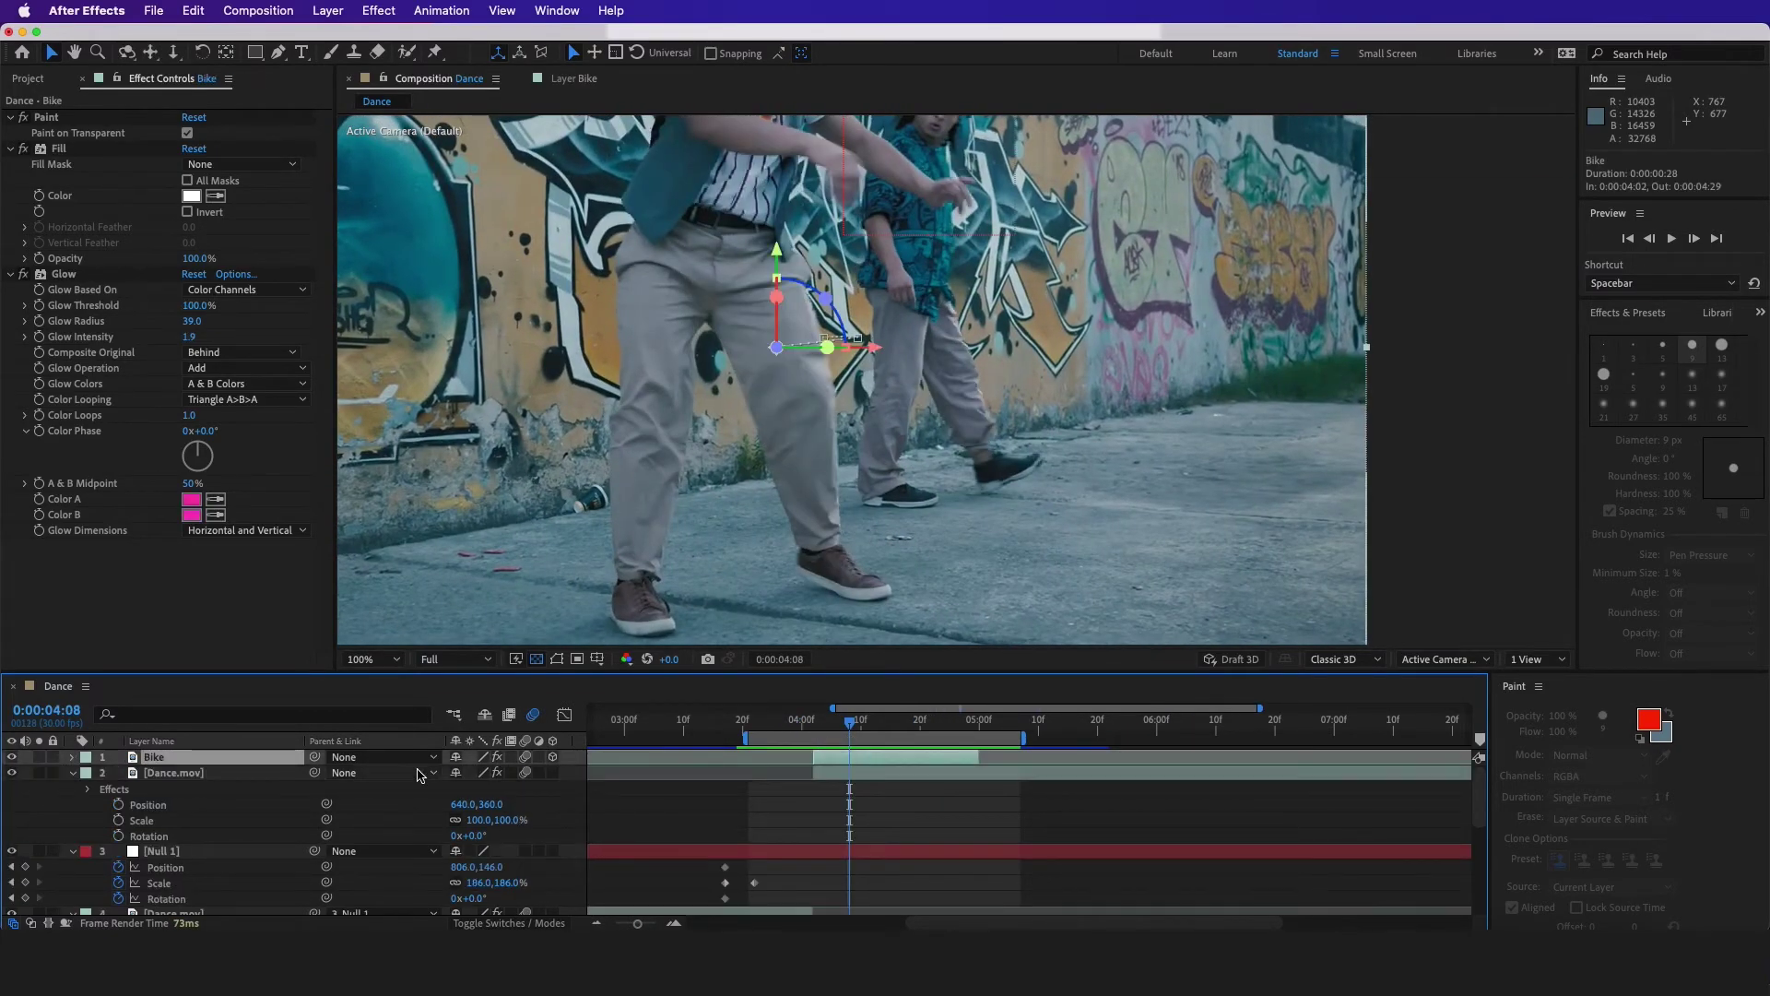
key("t")
key("t")
key("t")
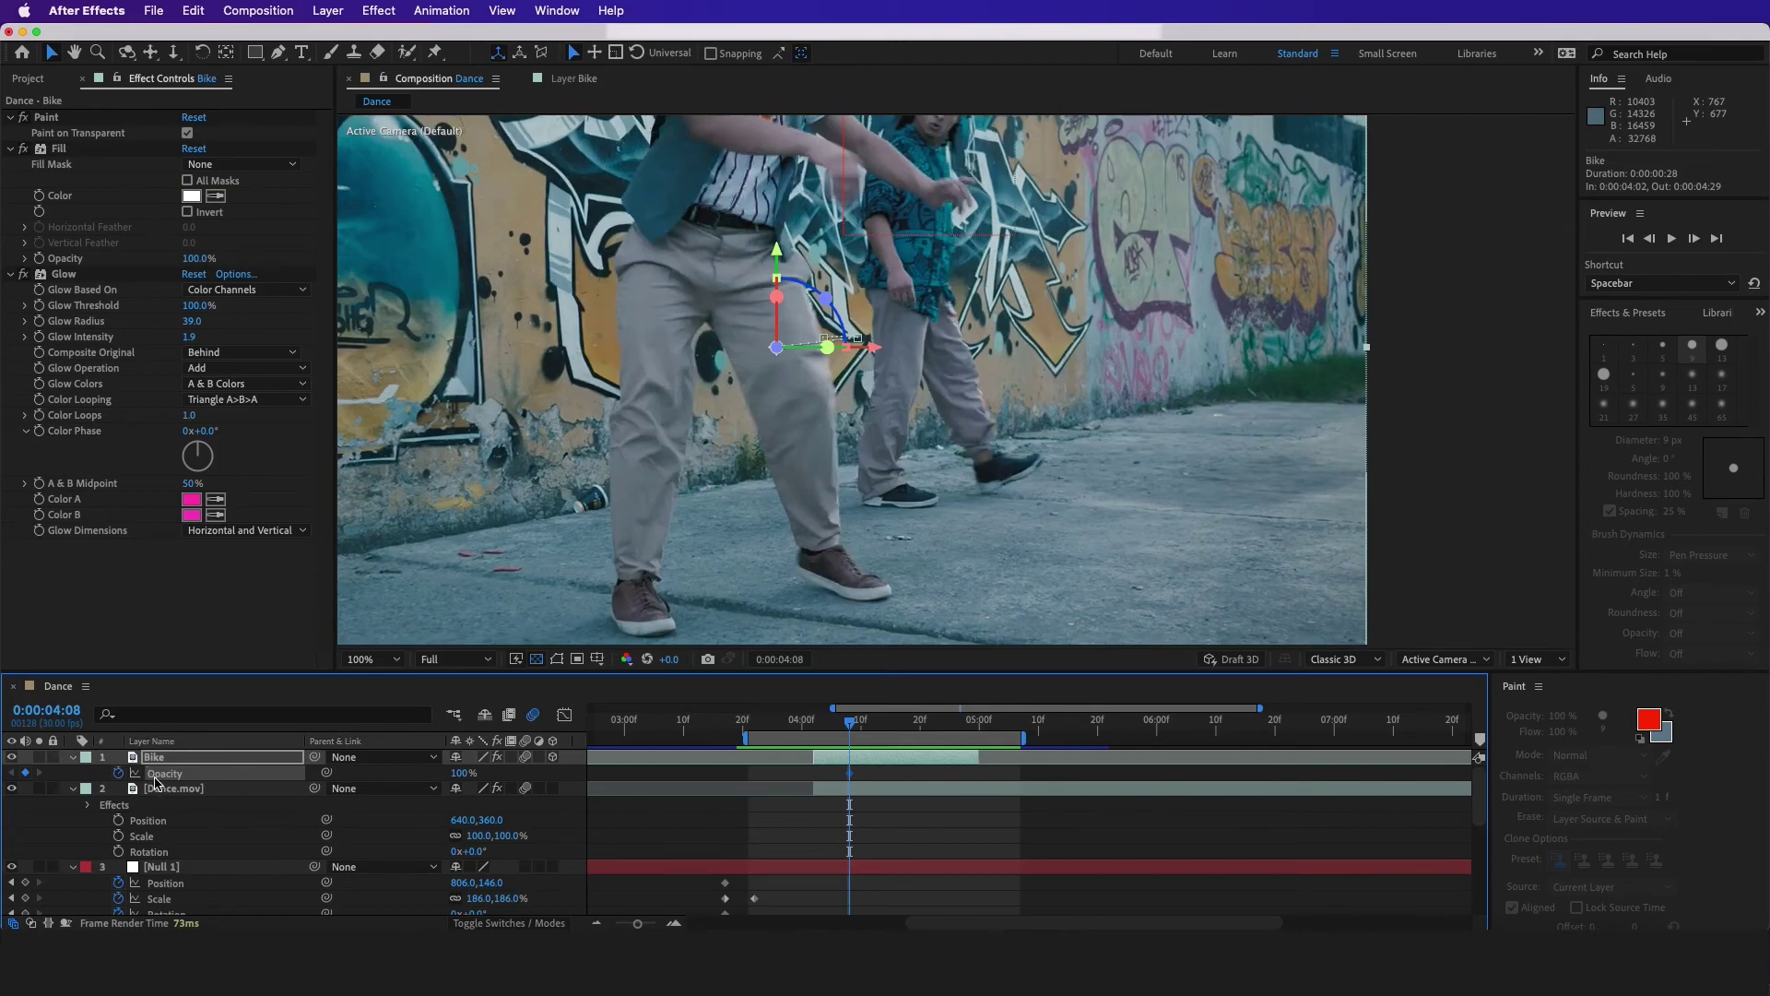
key("Page_Down")
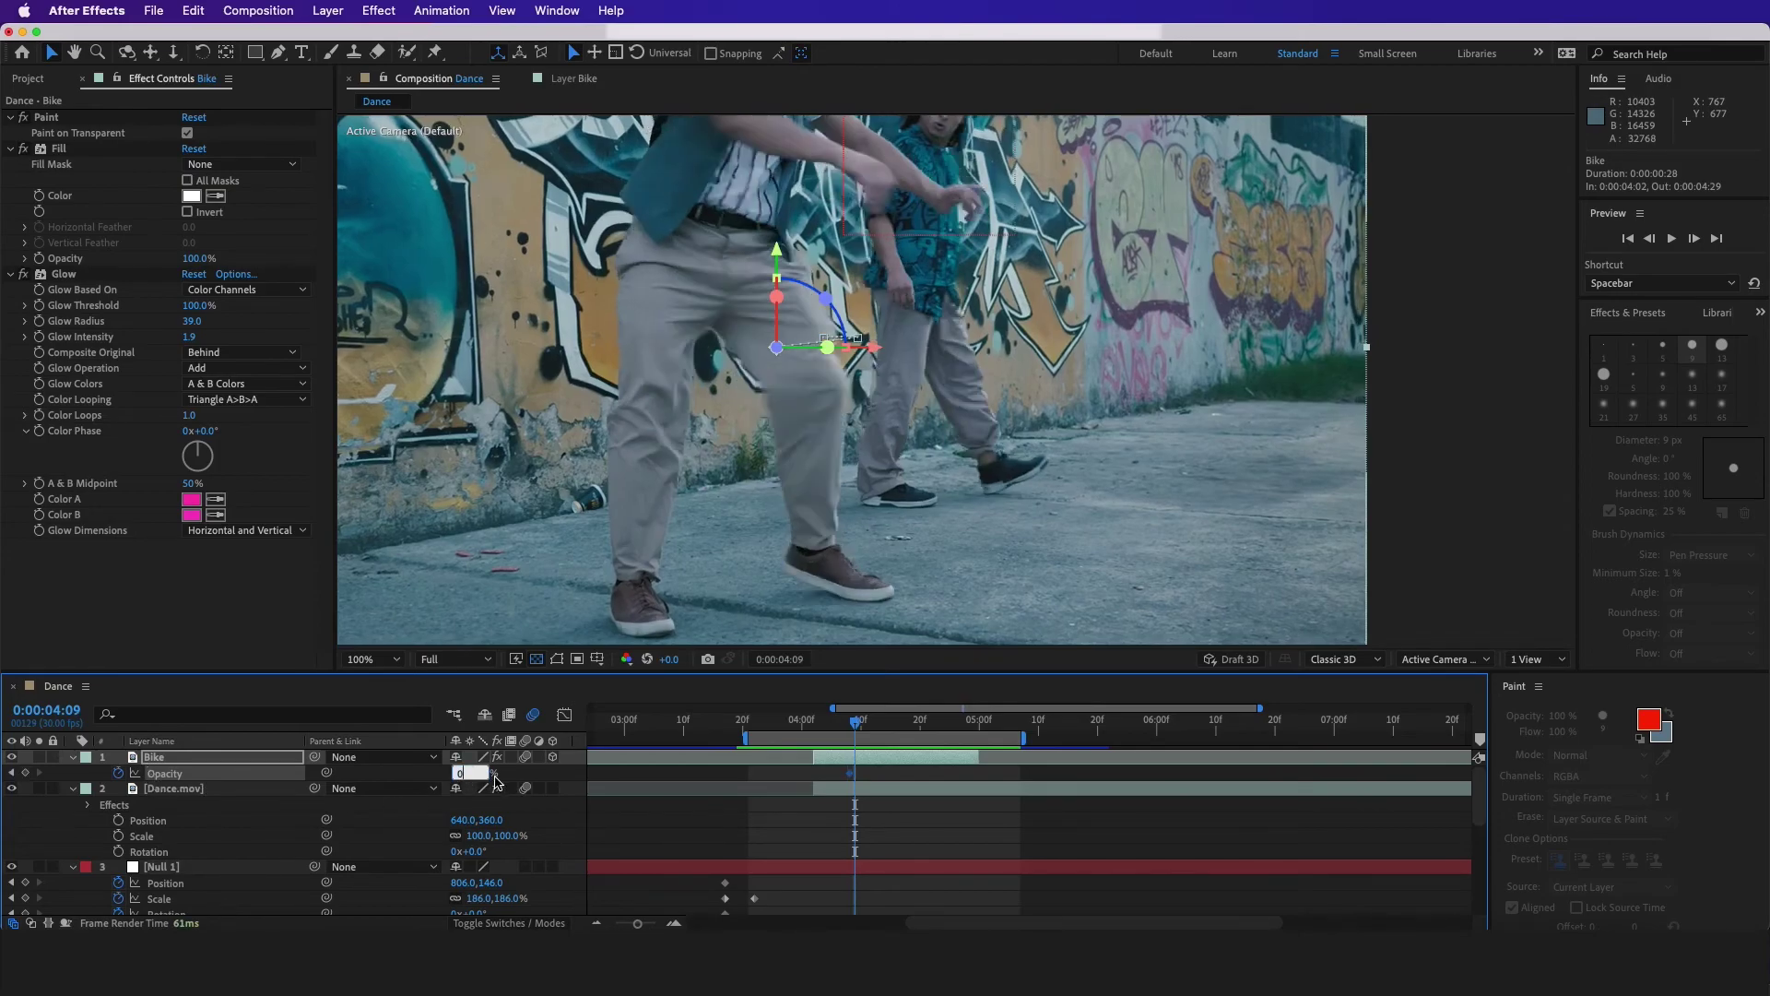